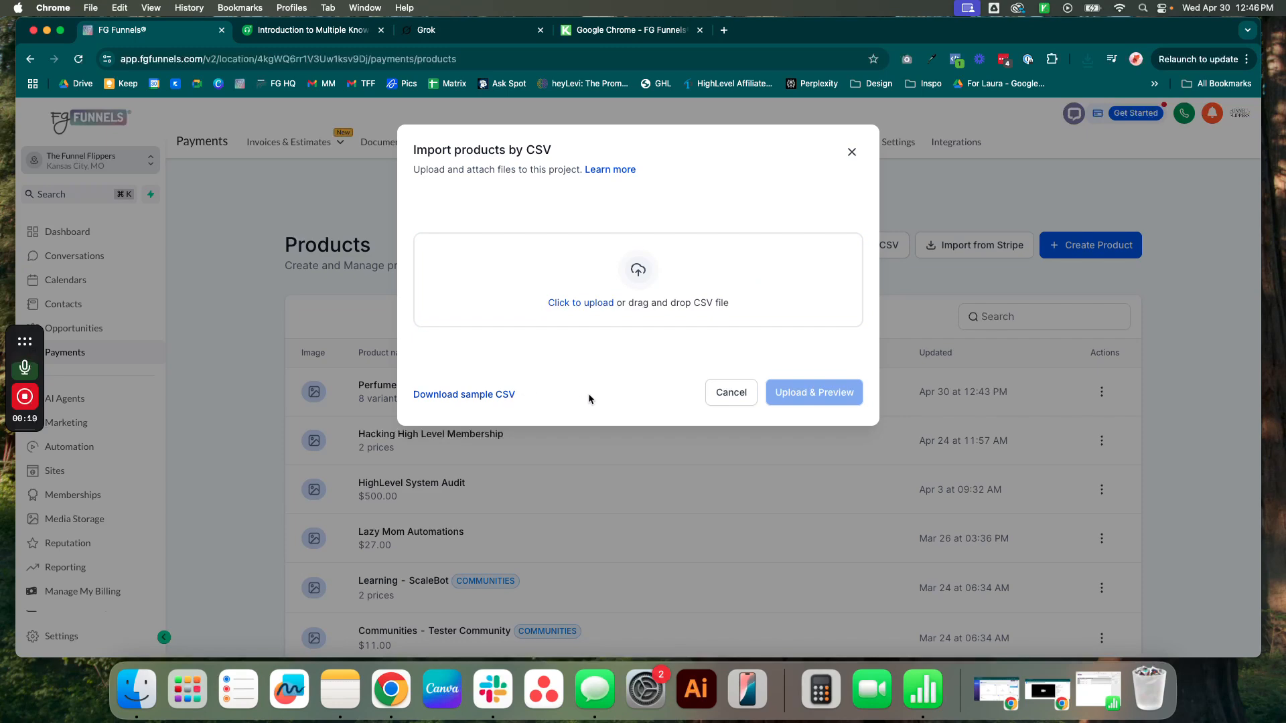
- Switch to Numbers and widen the sample spreadsheet's window to look over its columns
click(923, 690)
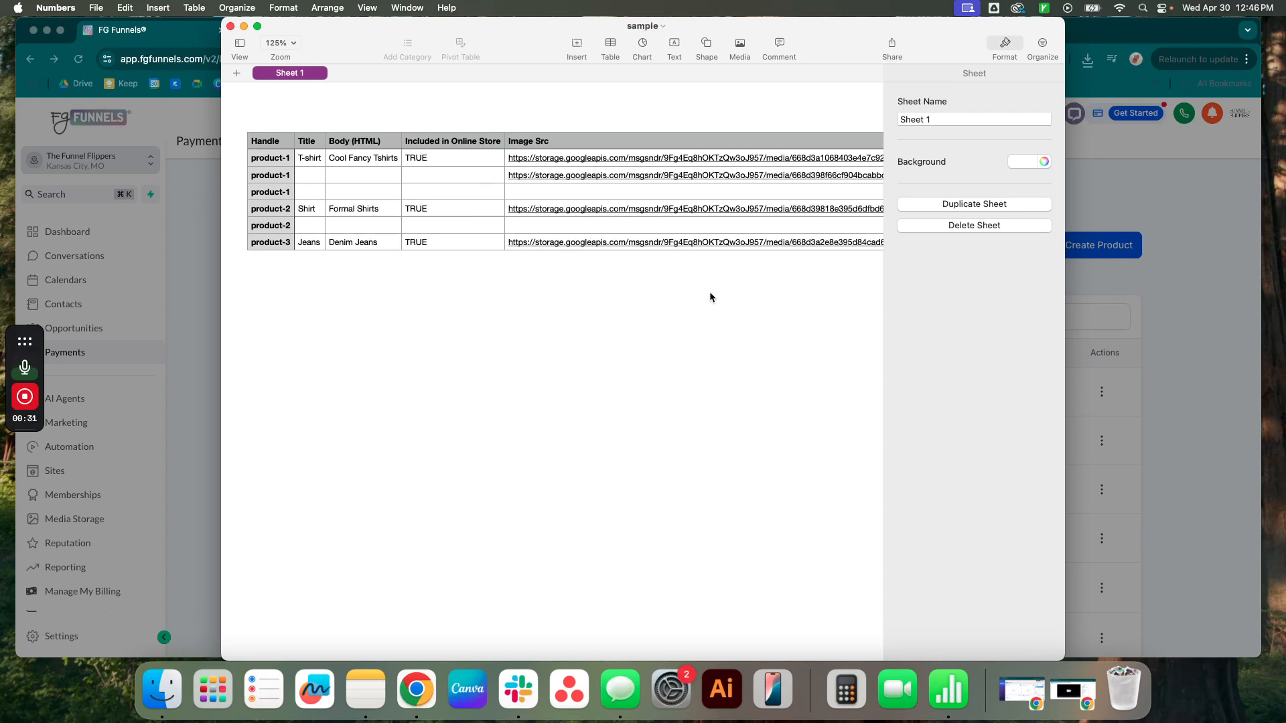
drag(1068, 263, 1264, 268)
scroll(969, 394, right, 5)
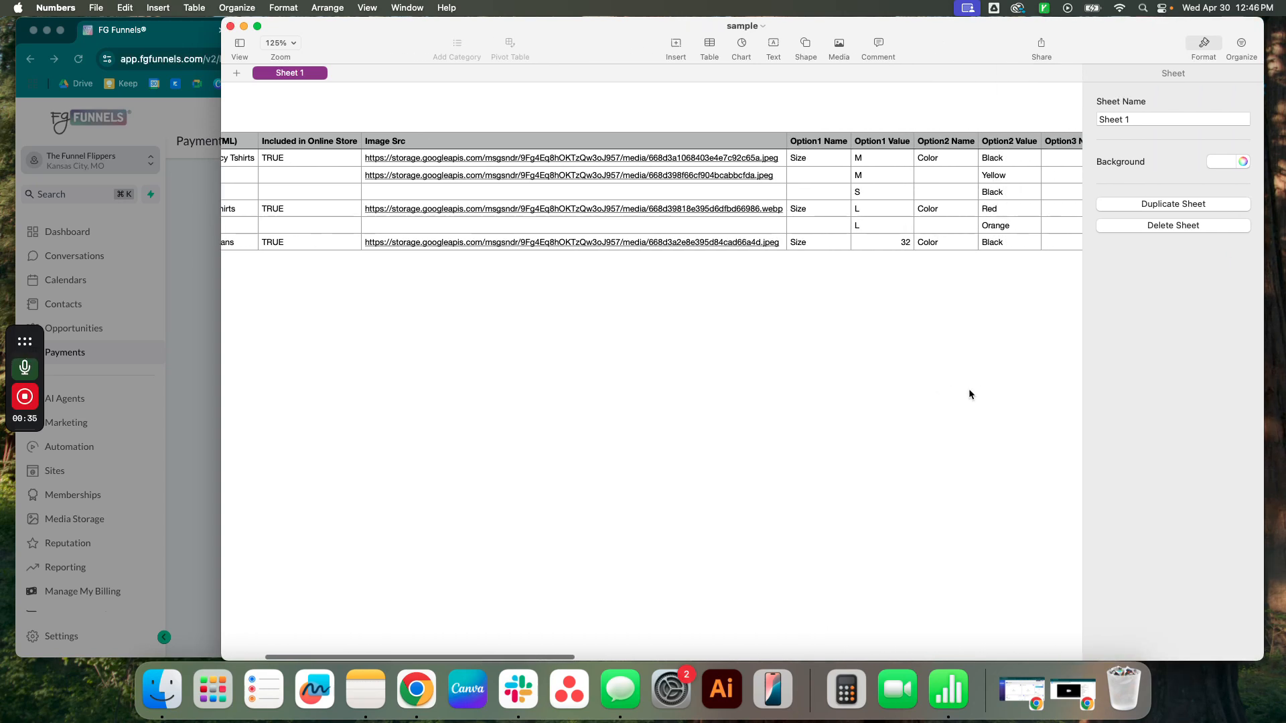
scroll(969, 394, left, 5)
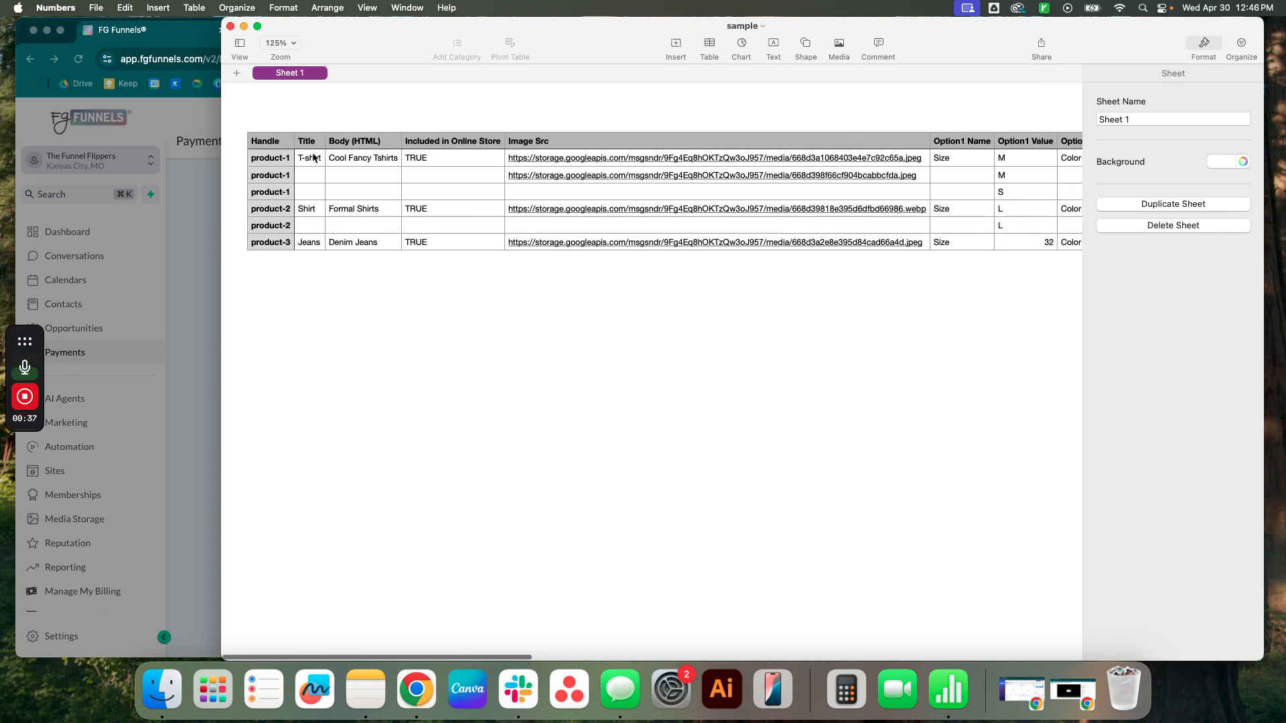
- Examine the Included in Online Store and Body (HTML) cells in the product-1 rows
click(435, 159)
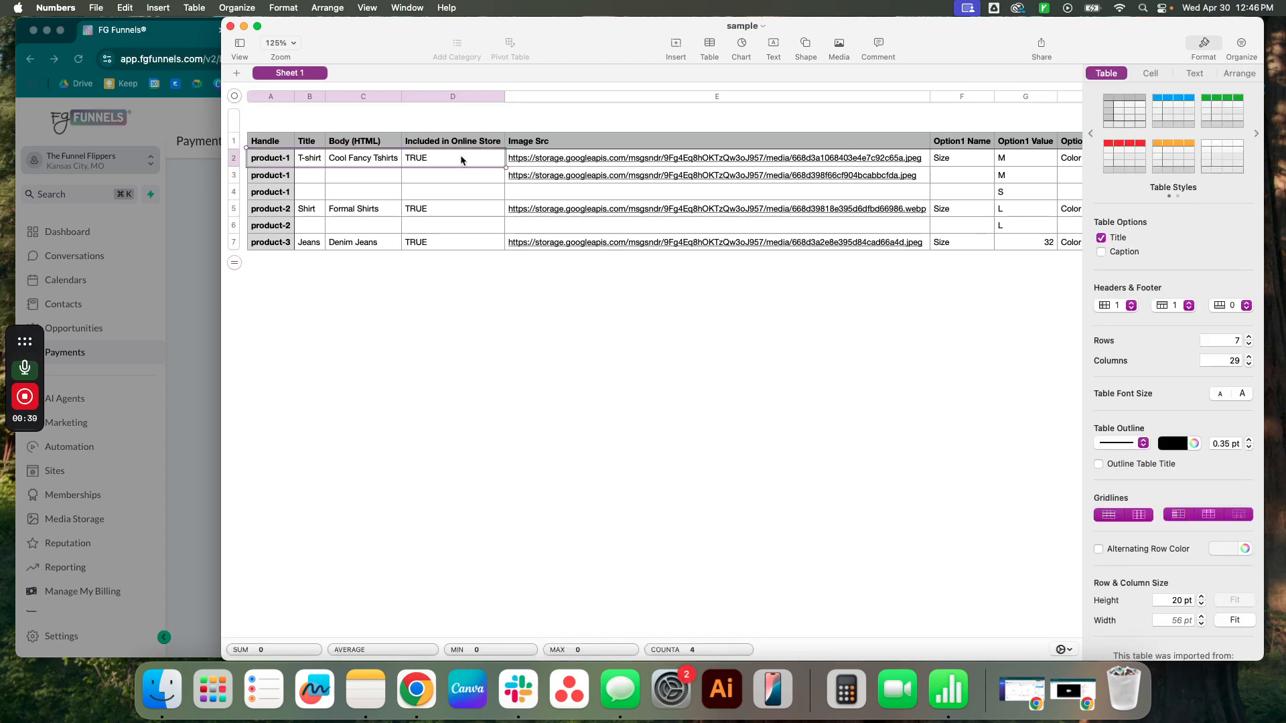
click(373, 166)
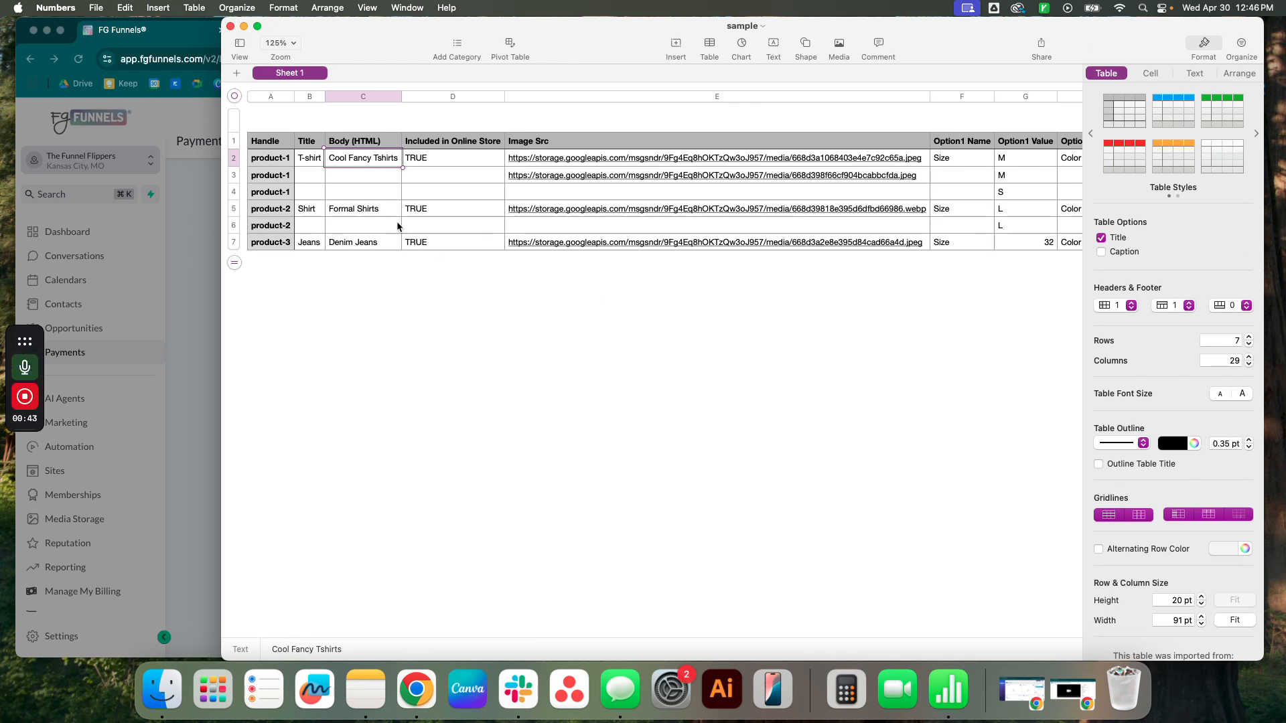
click(373, 176)
click(375, 195)
- Examine how the Option1 and Option2 name and value columns define the size and color variants of each product
scroll(972, 236, right, 8)
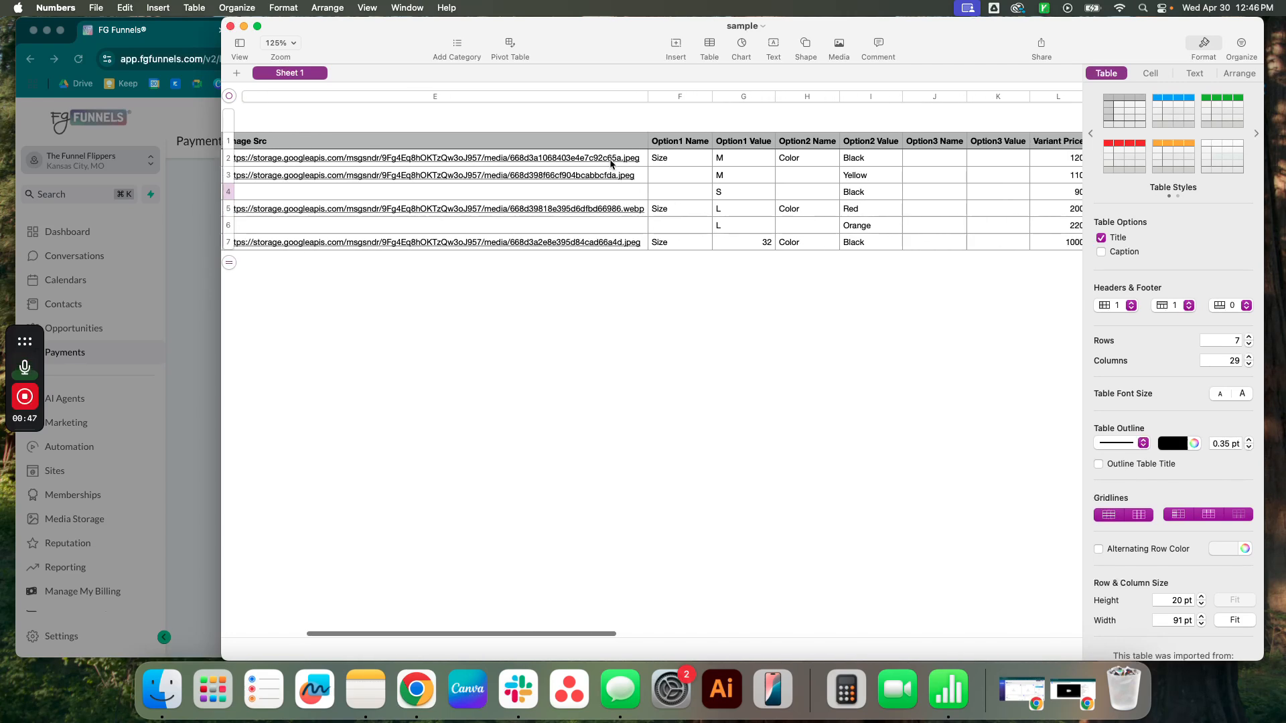
click(679, 164)
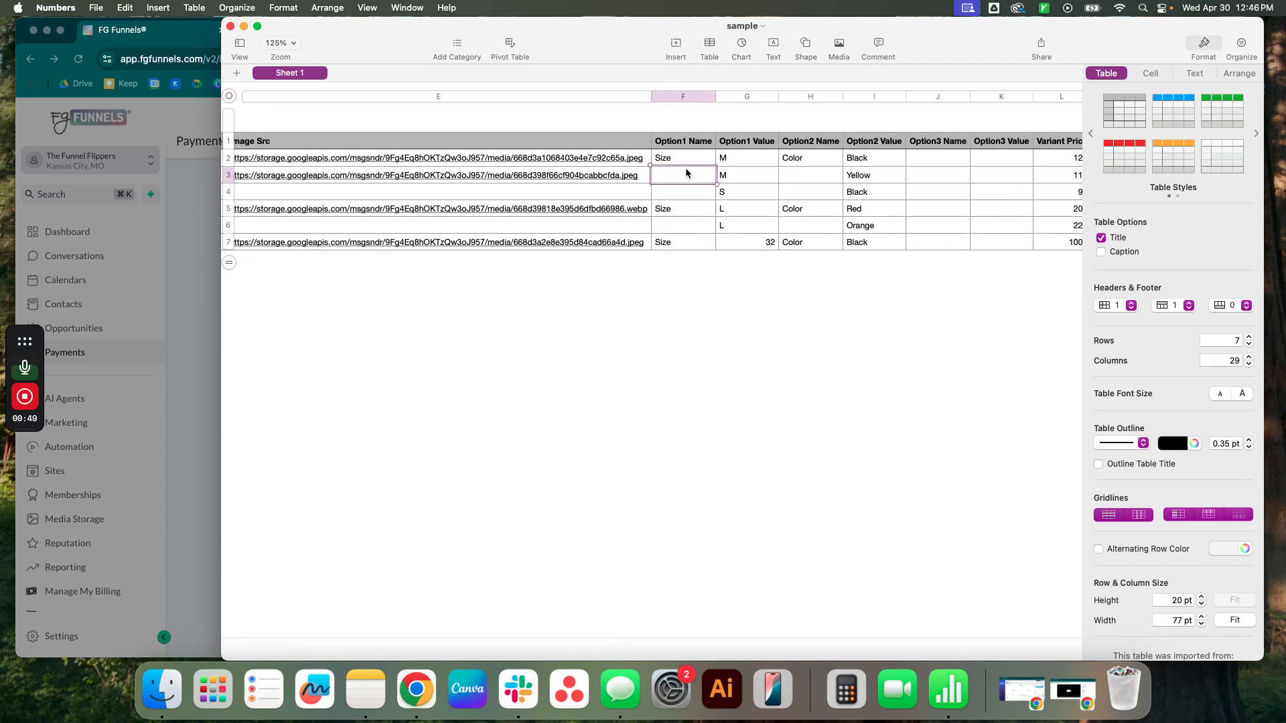
click(741, 164)
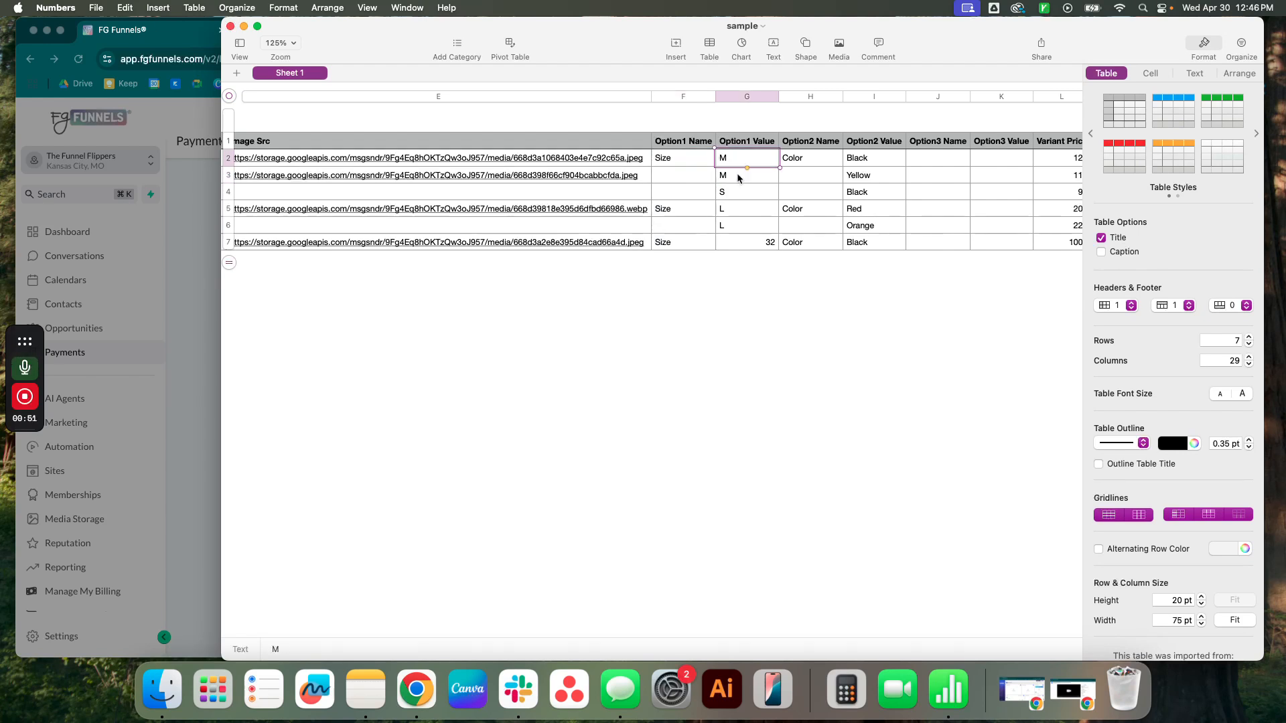
click(739, 178)
click(750, 199)
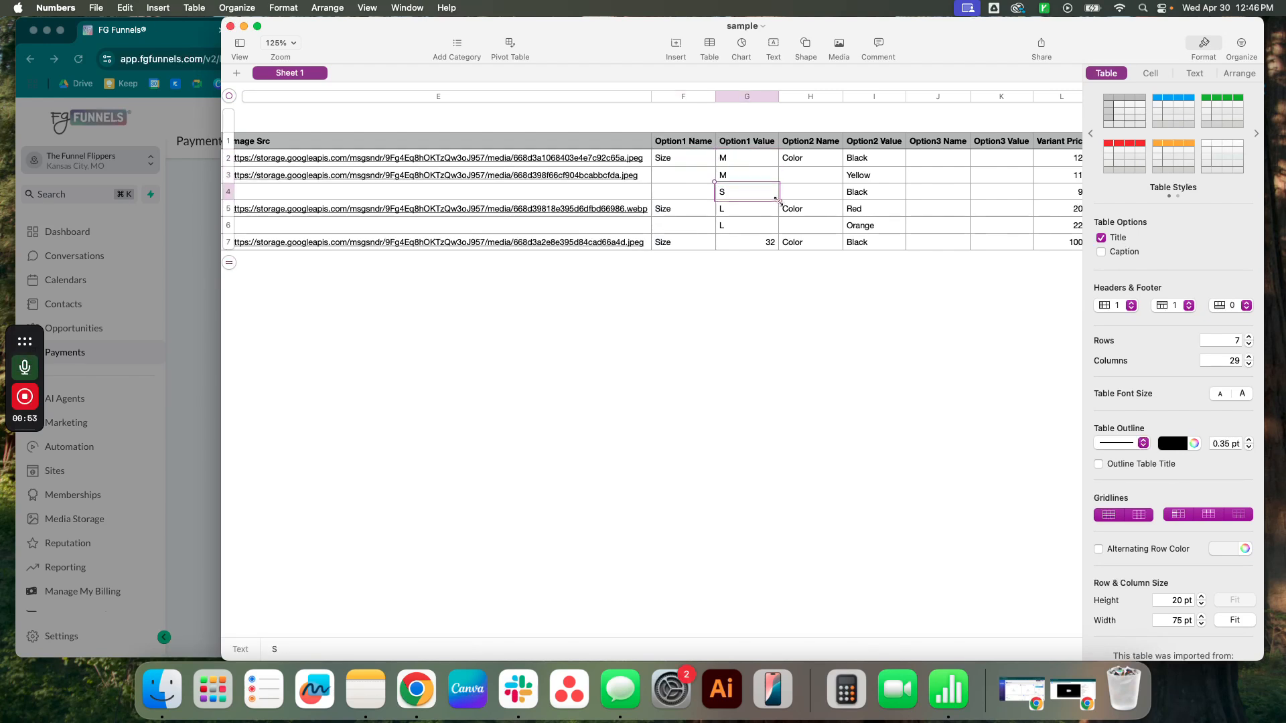
click(804, 160)
click(881, 160)
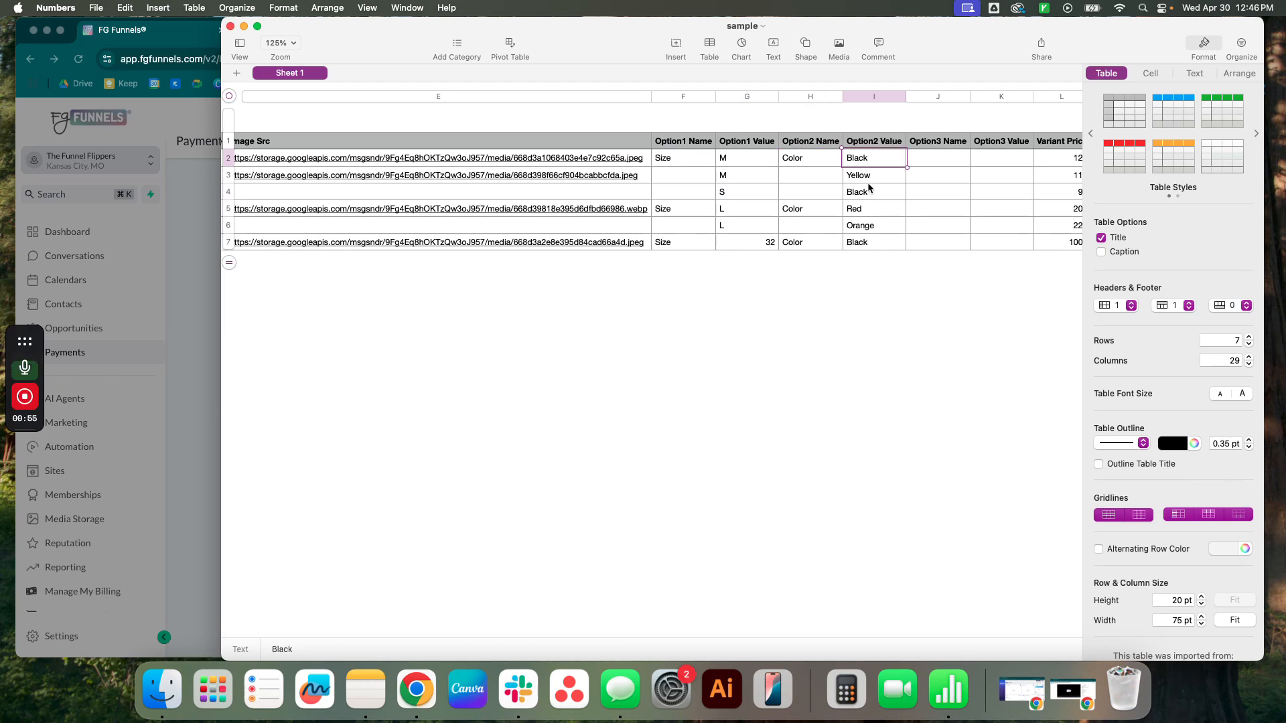
click(872, 179)
click(874, 194)
click(878, 211)
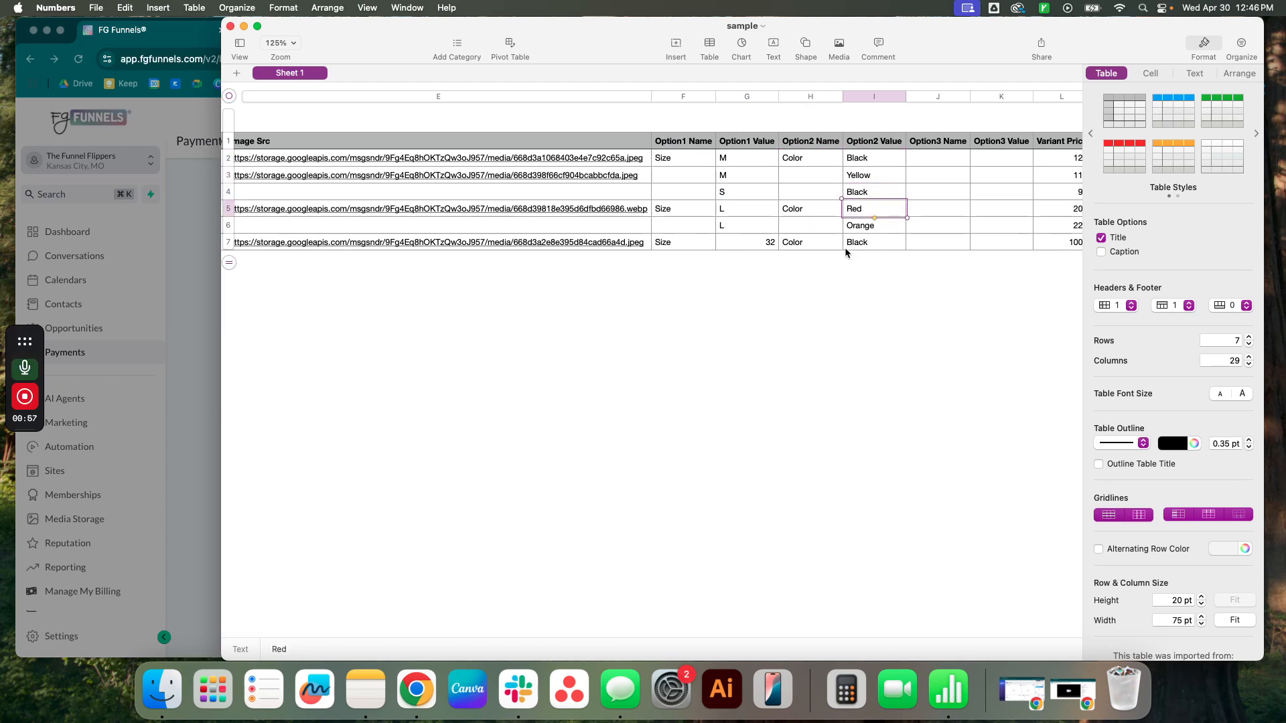
scroll(846, 252, right, 5)
click(679, 194)
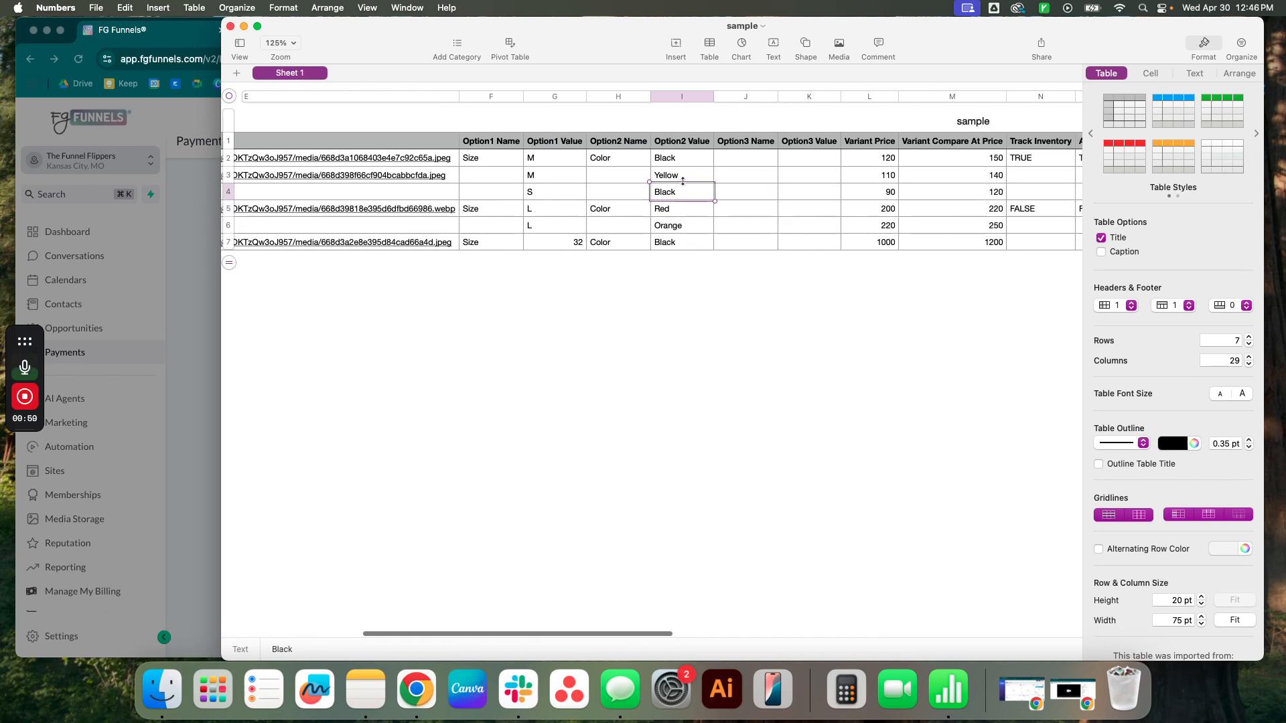
click(682, 179)
click(683, 162)
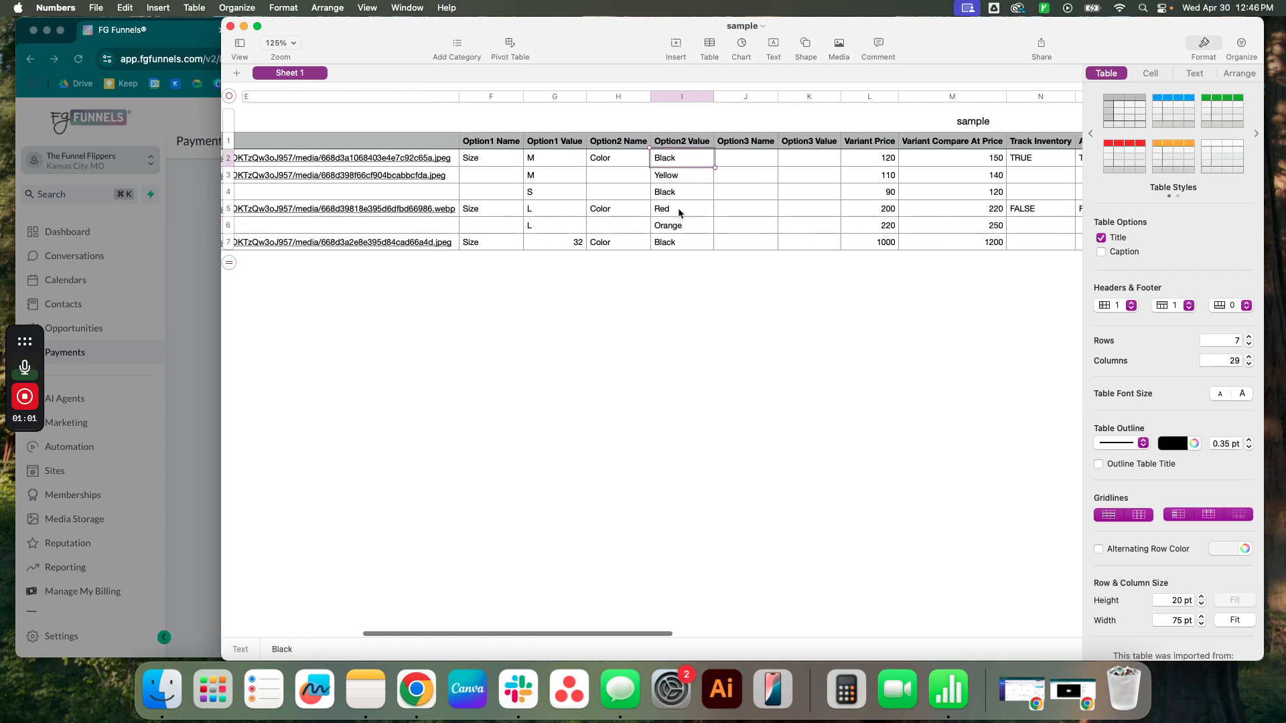
click(678, 227)
- Look through the pricing, inventory, weight, dimension and product label columns of the sample sheet
scroll(769, 240, right, 2)
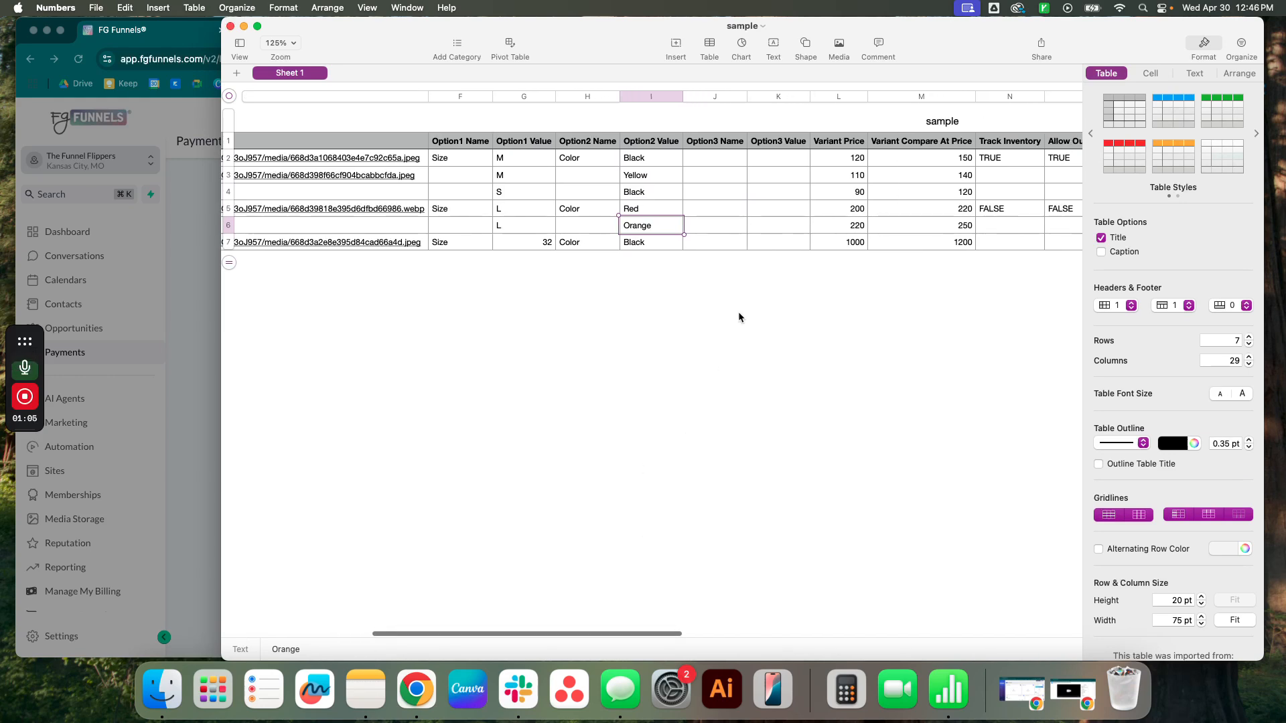
scroll(740, 314, right, 10)
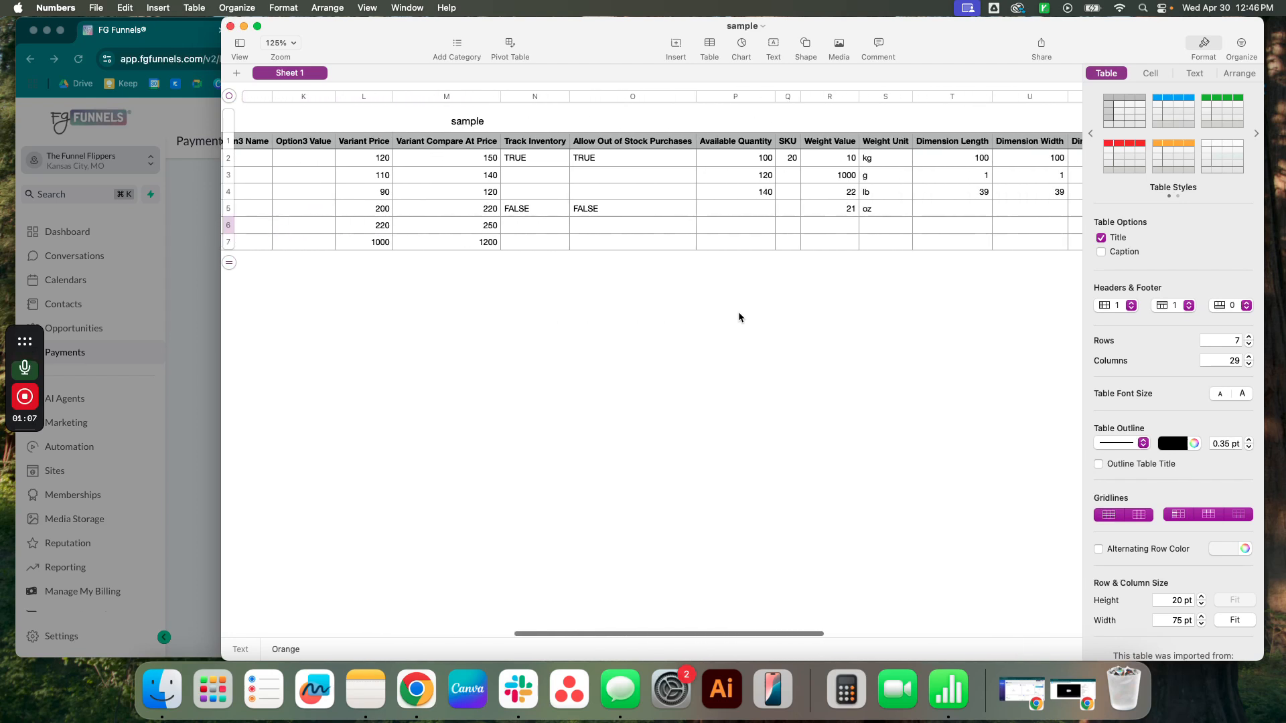
scroll(739, 315, right, 5)
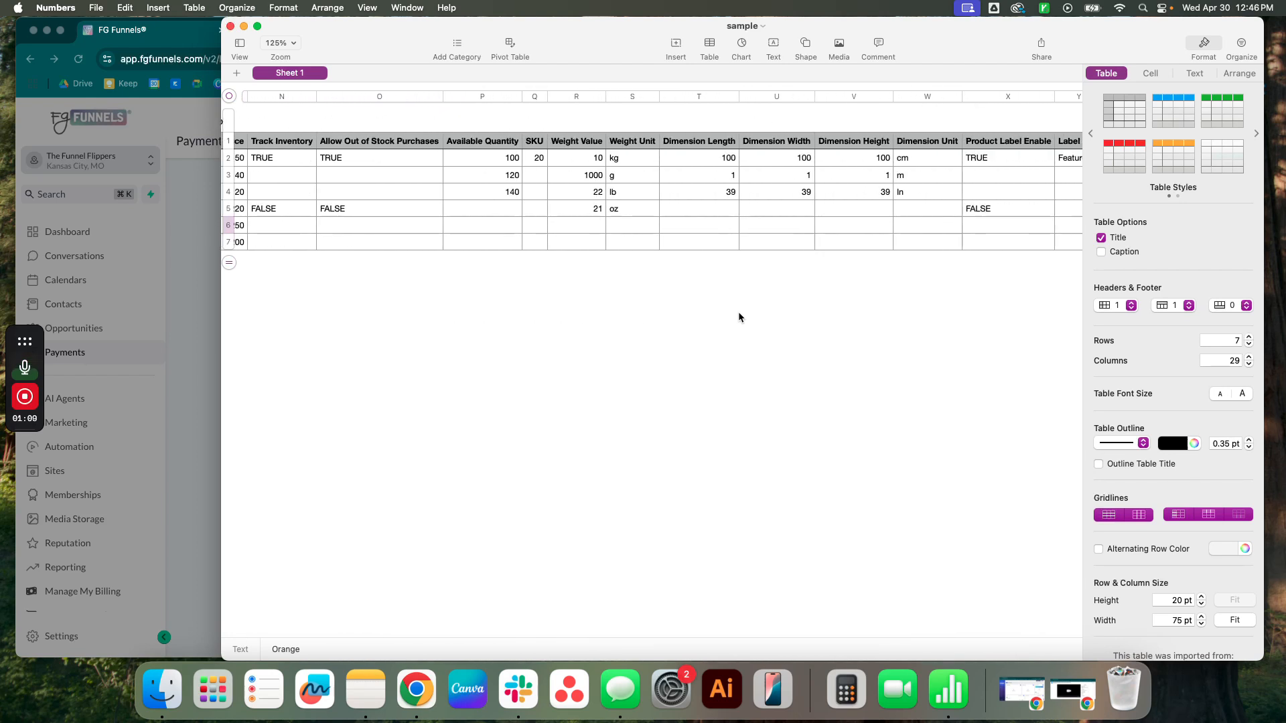
scroll(525, 405, left, 15)
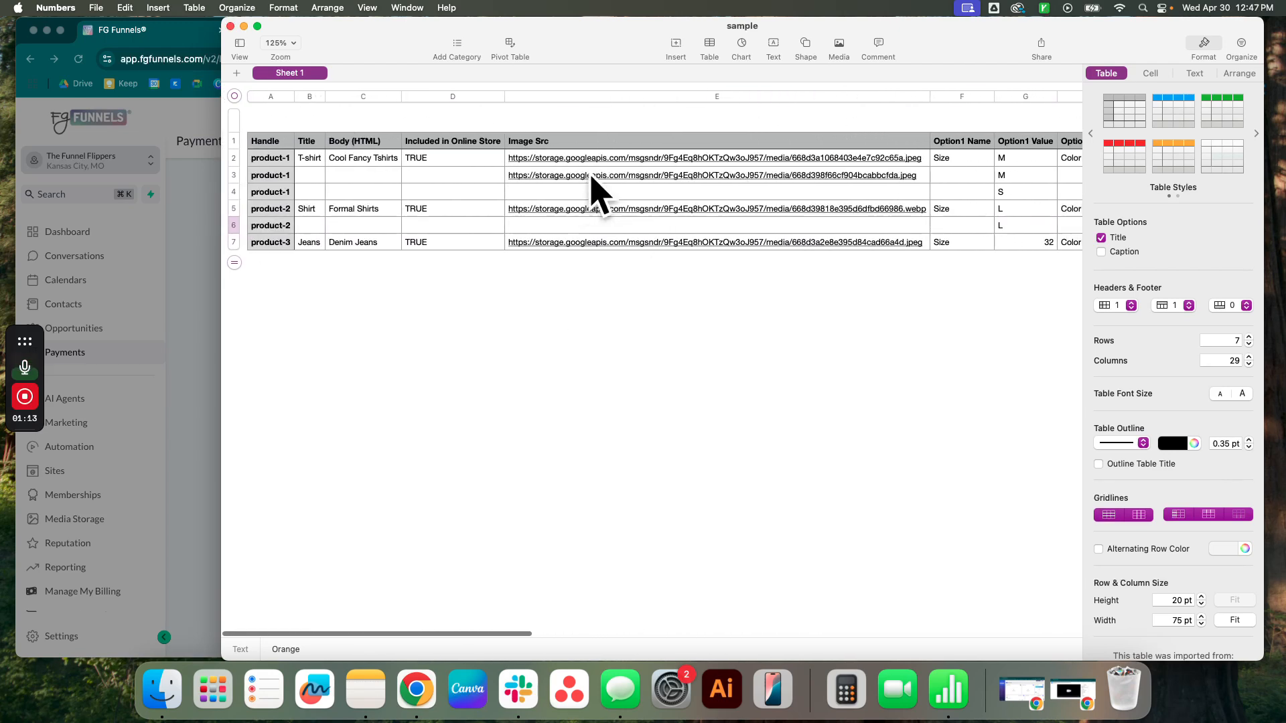
scroll(489, 175, right, 1)
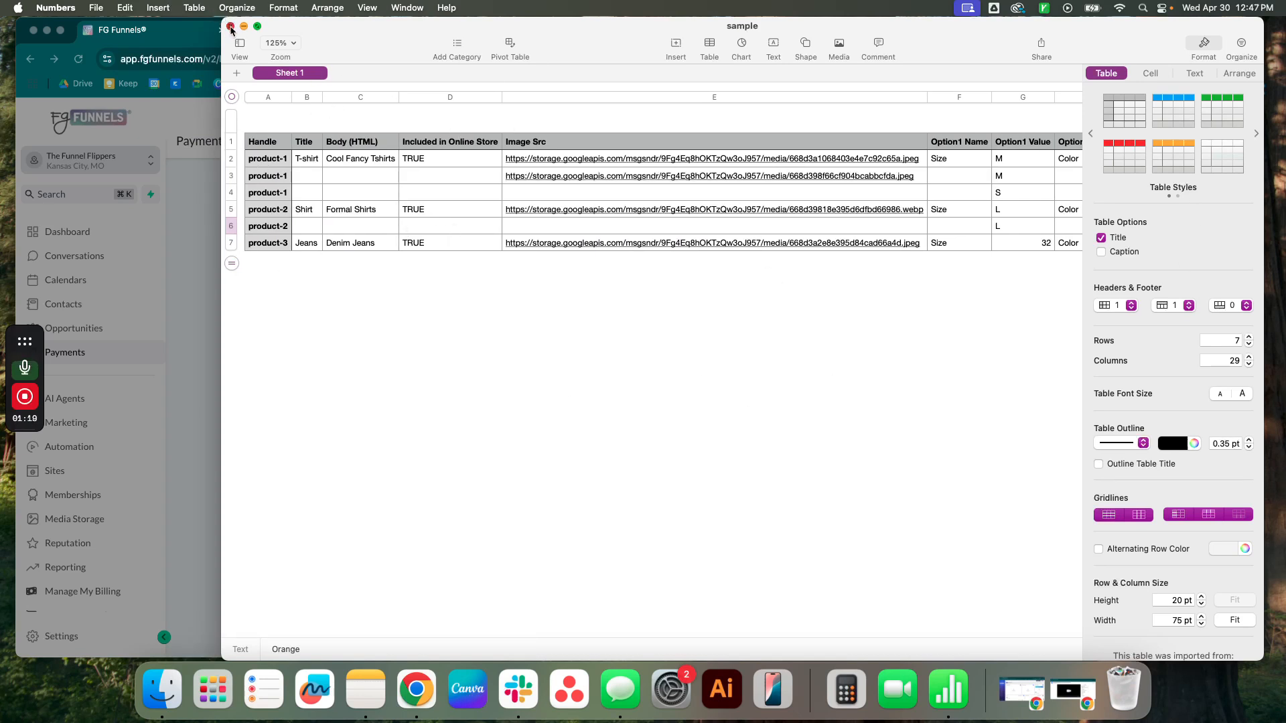
- Close the sample spreadsheet and, back in Chrome, upload sample.csv from TFF Files to preview the product import
click(231, 27)
click(577, 328)
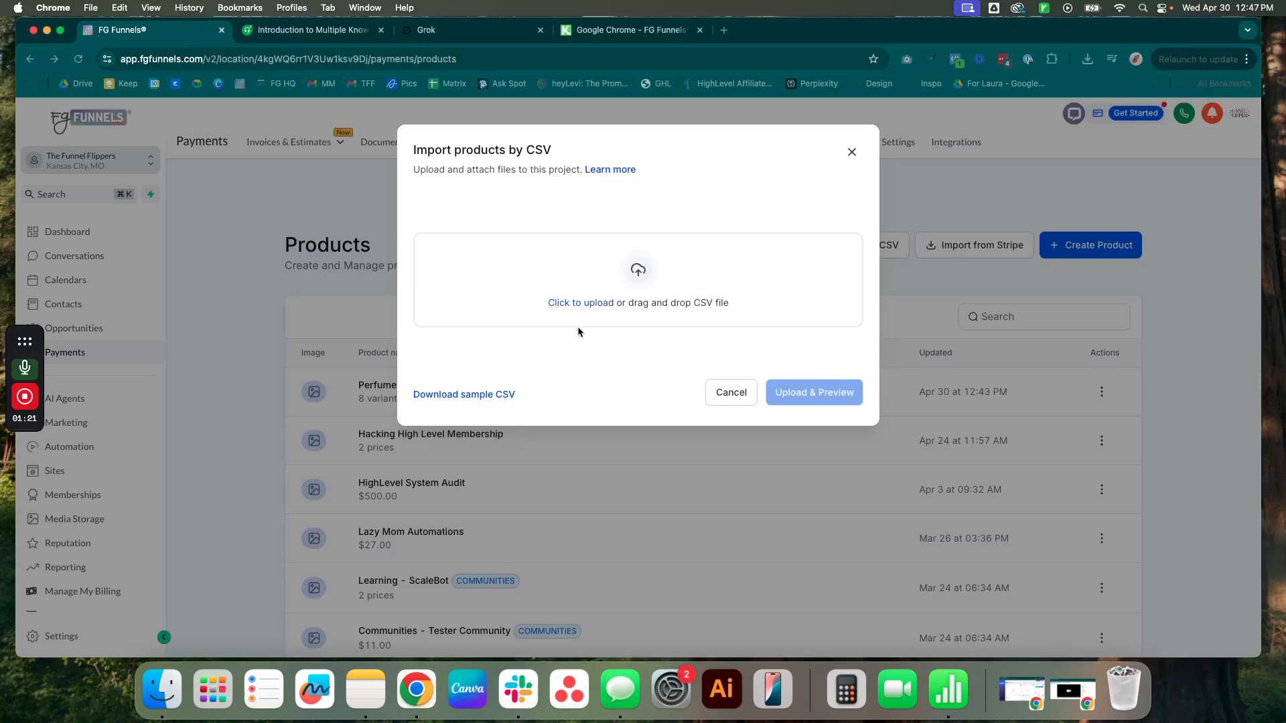
mouse_move(25, 418)
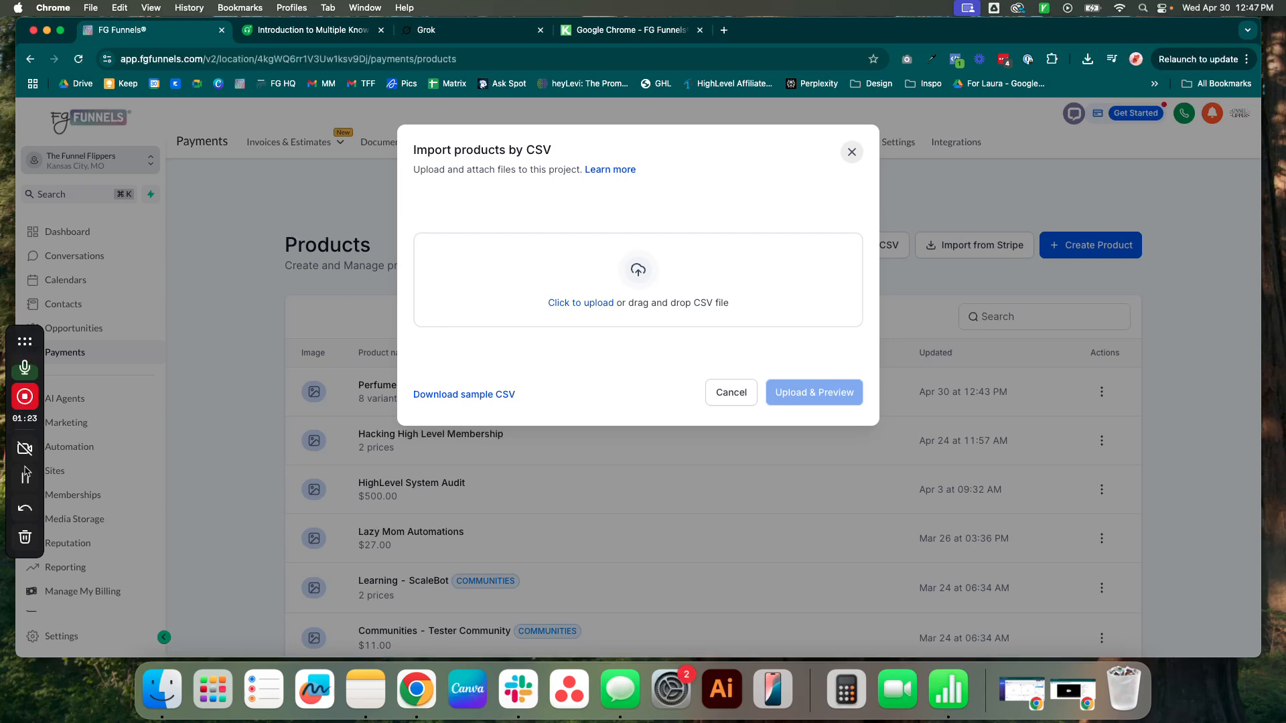
click(581, 303)
click(442, 214)
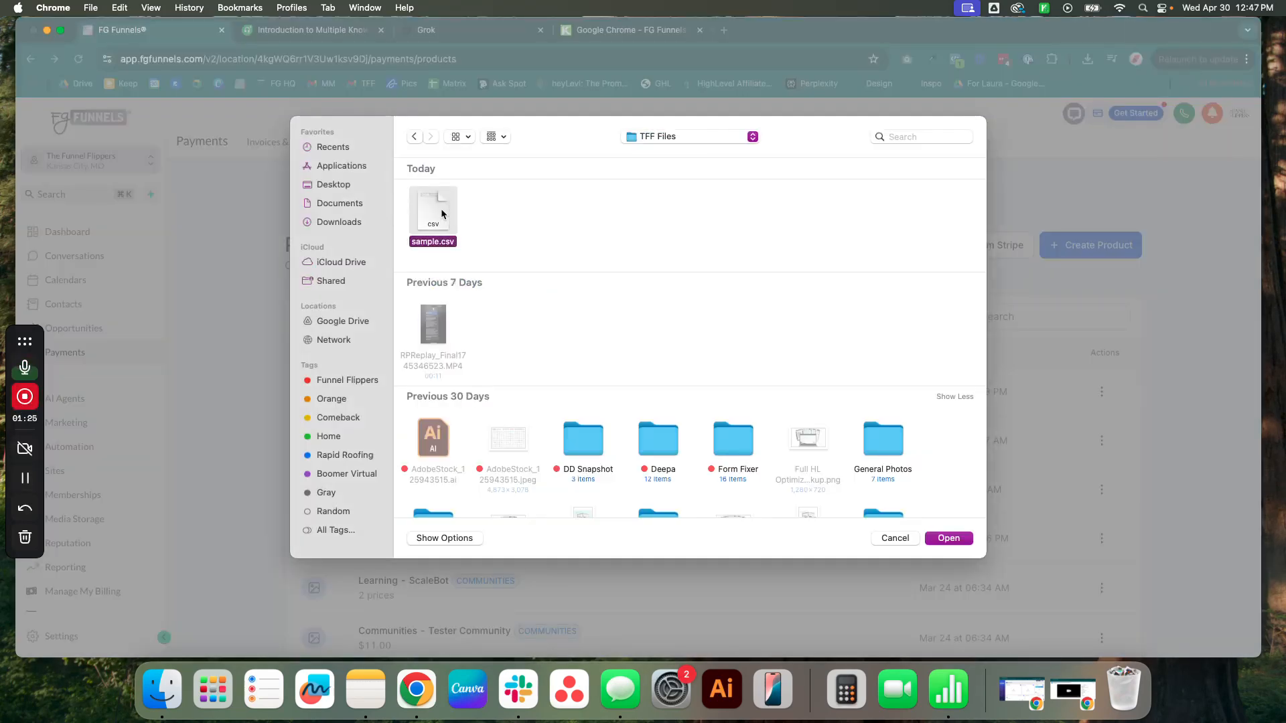
double_click(433, 216)
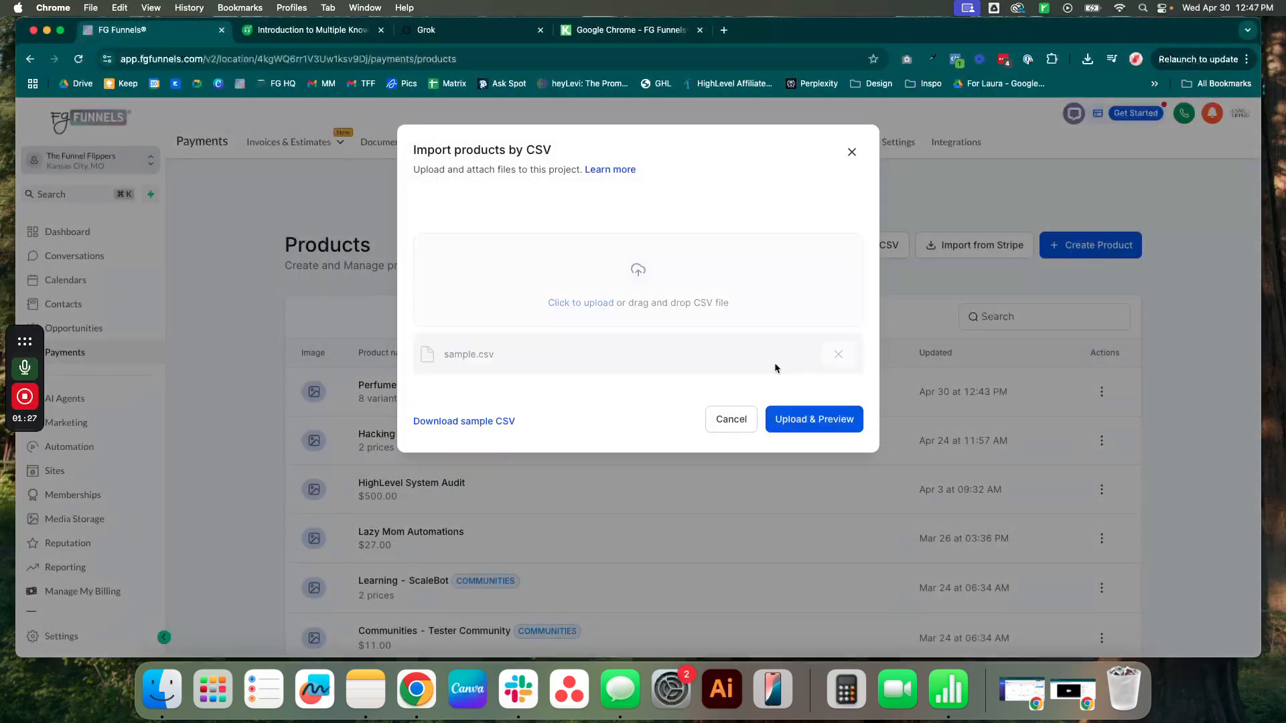
click(812, 422)
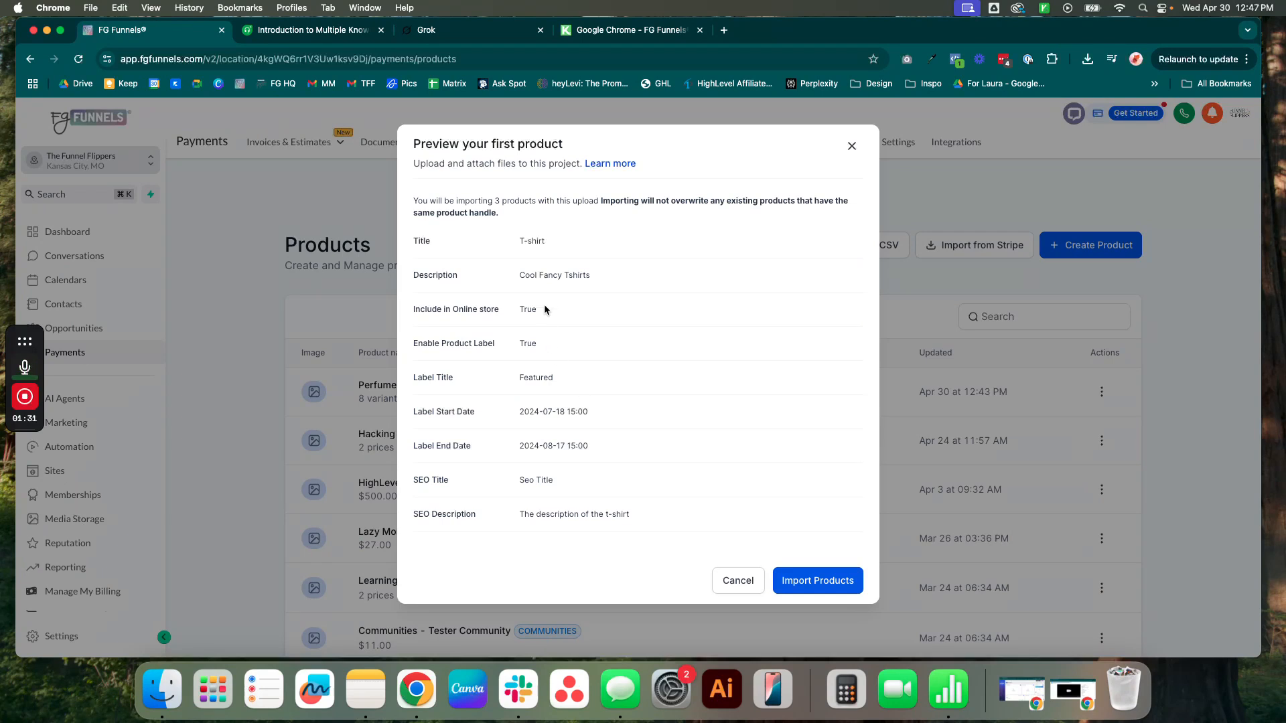
- Review the first product's import notice, details and variants in the preview, and import the products
scroll(544, 307, down, 1)
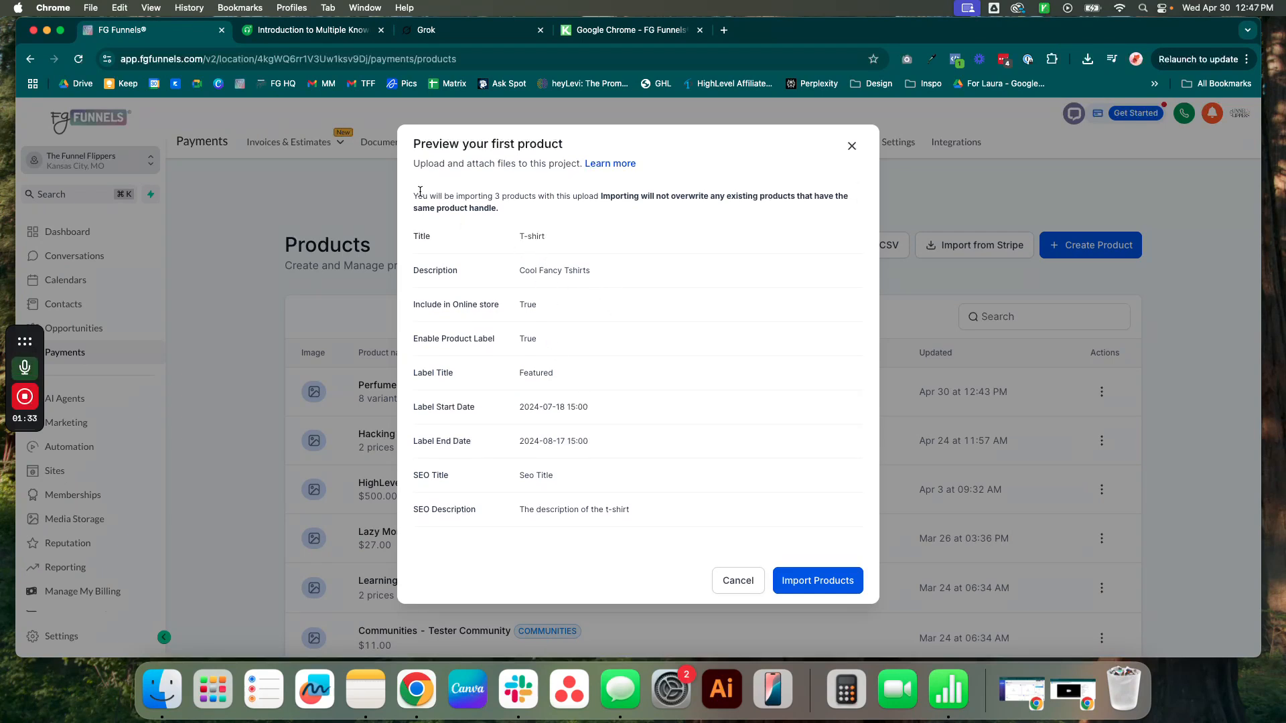
drag(413, 196, 842, 211)
click(637, 341)
scroll(633, 346, down, 5)
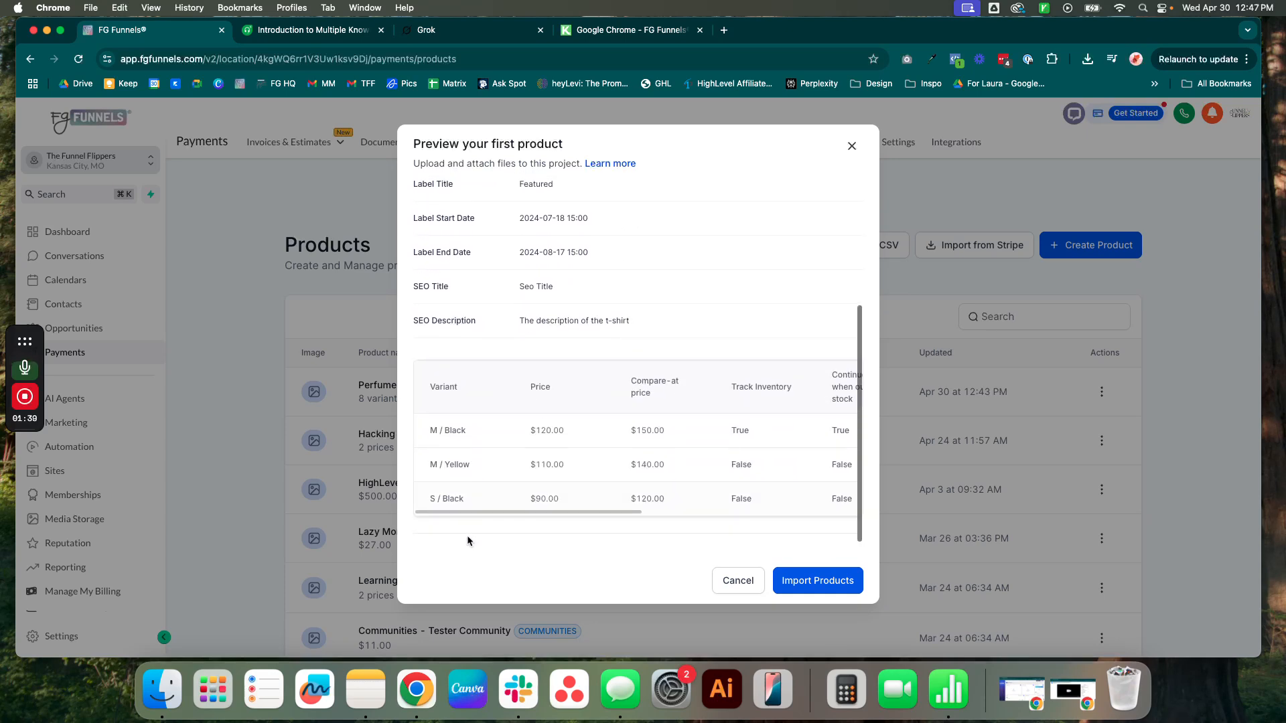
mouse_move(464, 513)
mouse_down()
mouse_move(704, 512)
mouse_move(463, 496)
mouse_up()
scroll(602, 429, up, 2)
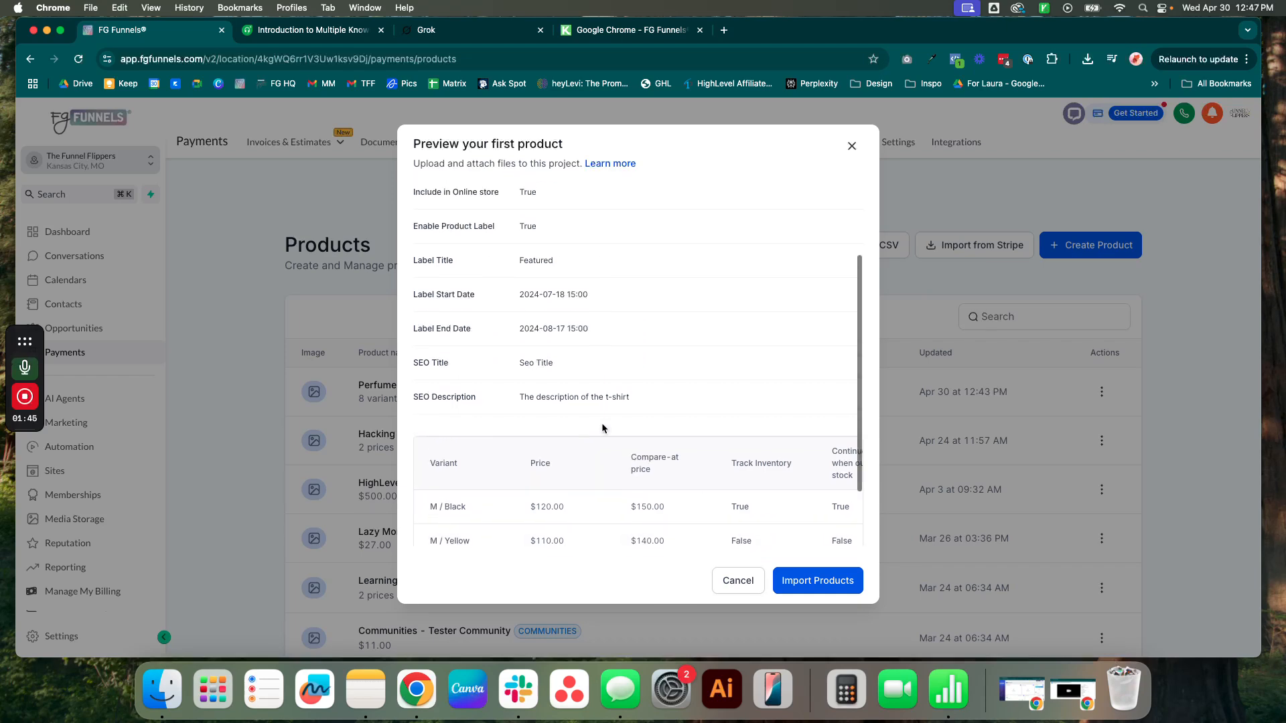
click(840, 590)
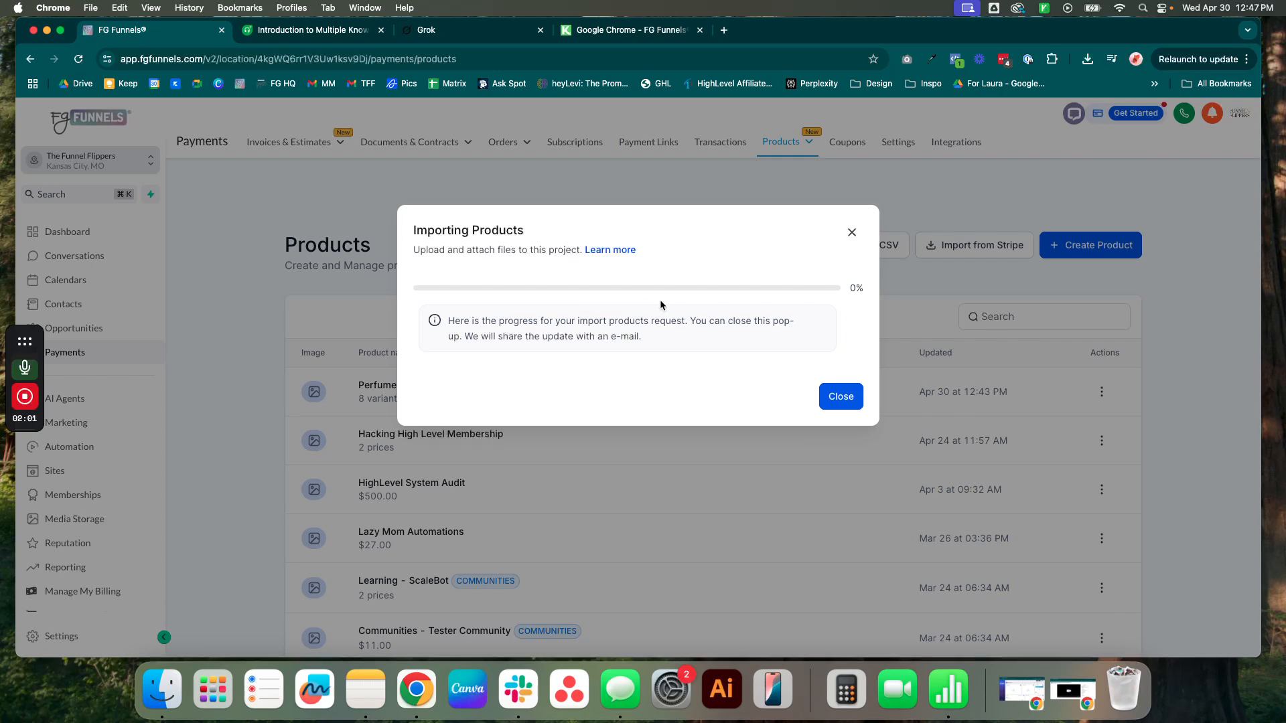
click(840, 395)
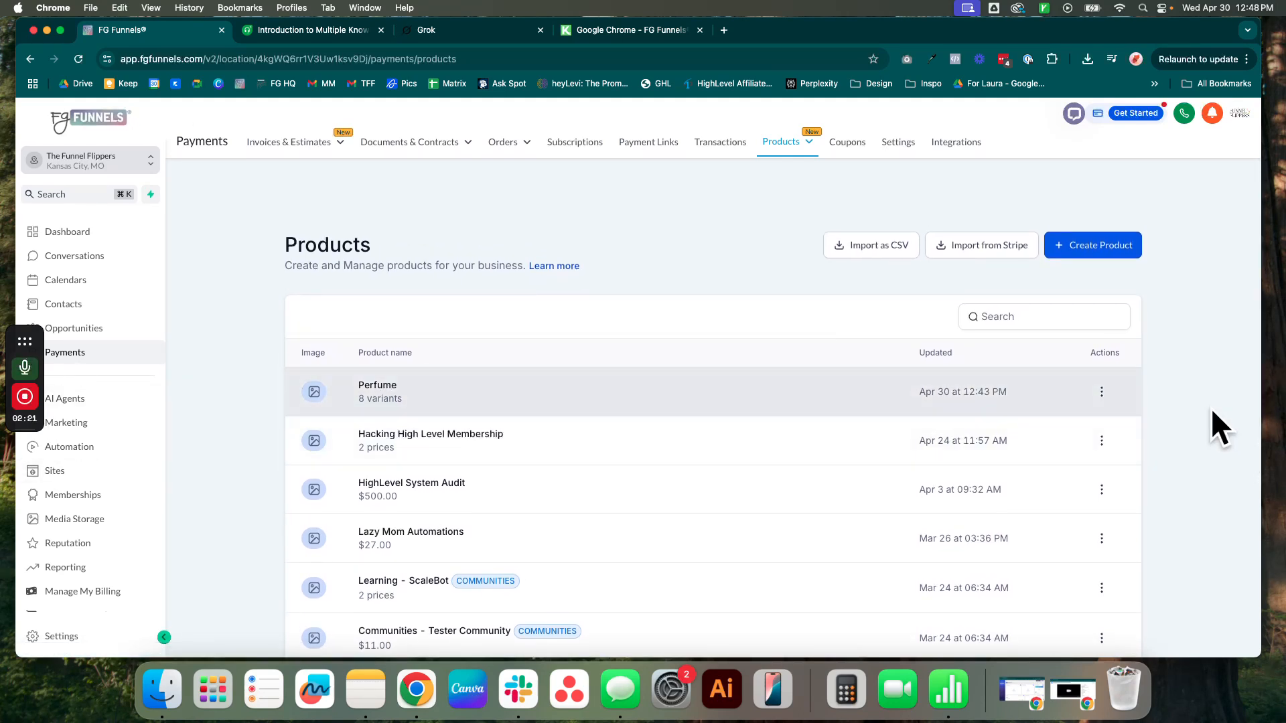
- Open the Perfume product for editing and review its product information, variants and search engine listing
click(1101, 387)
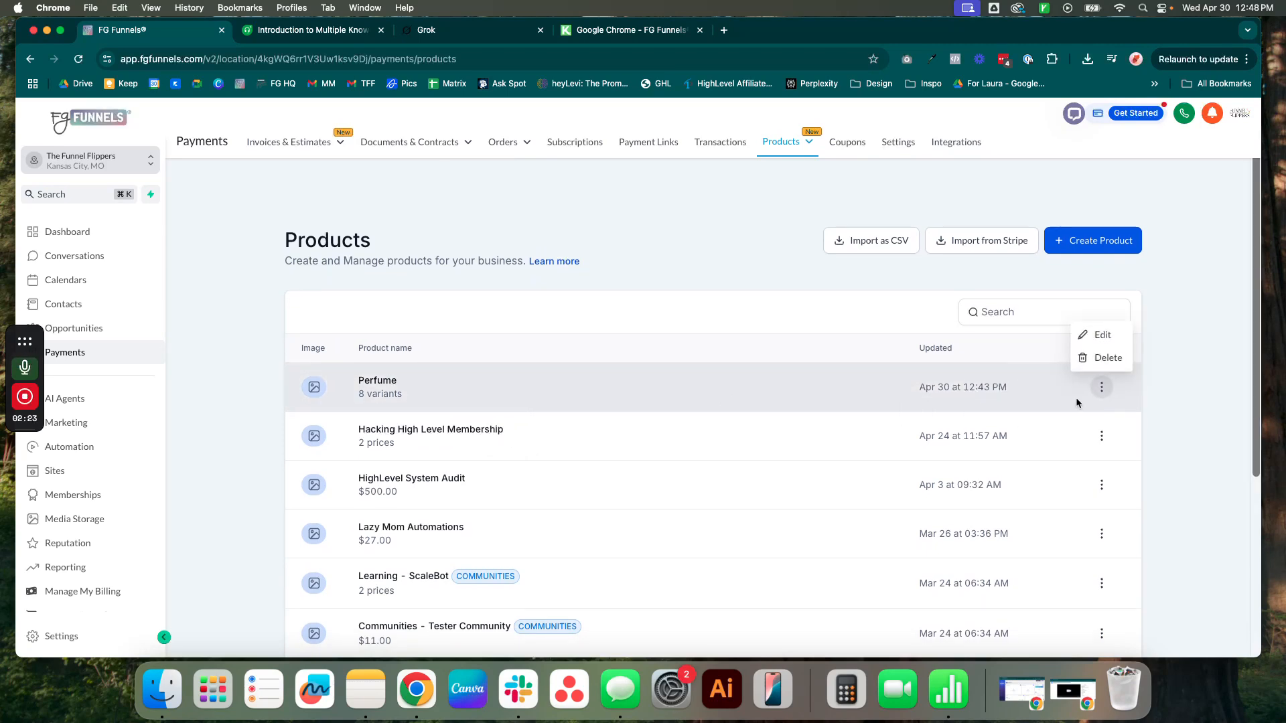
click(1101, 335)
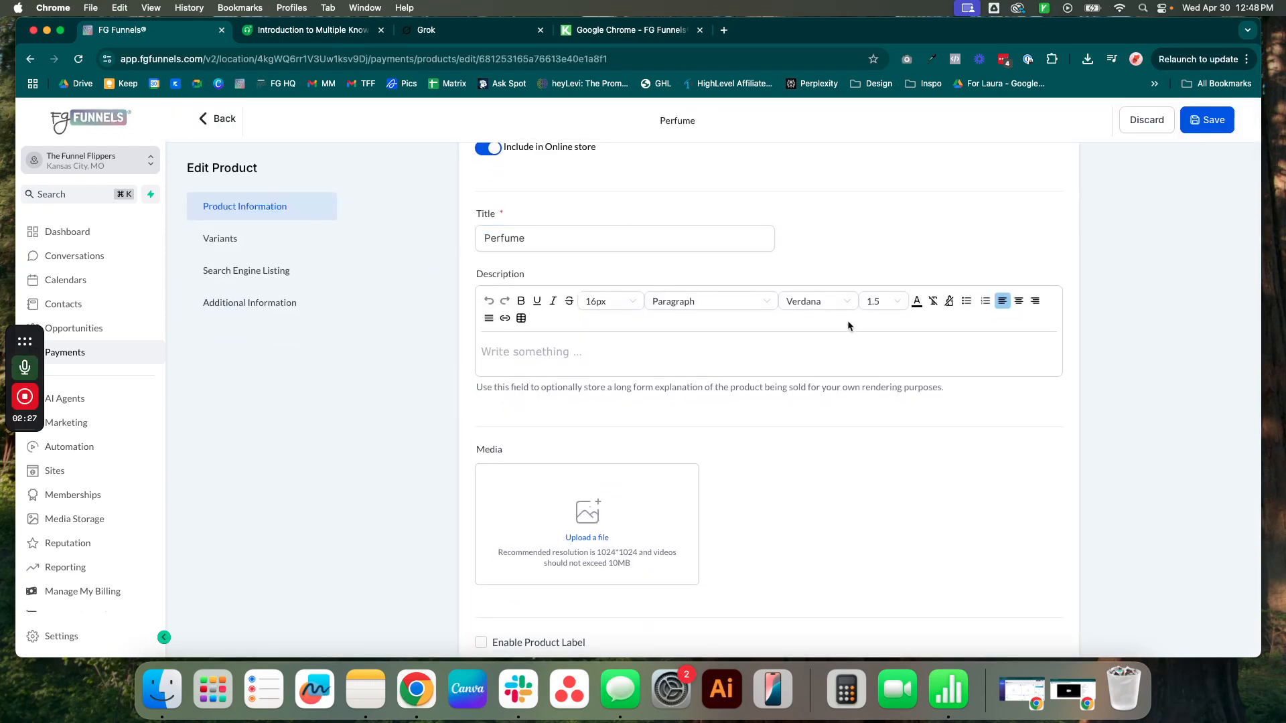
scroll(809, 480, down, 5)
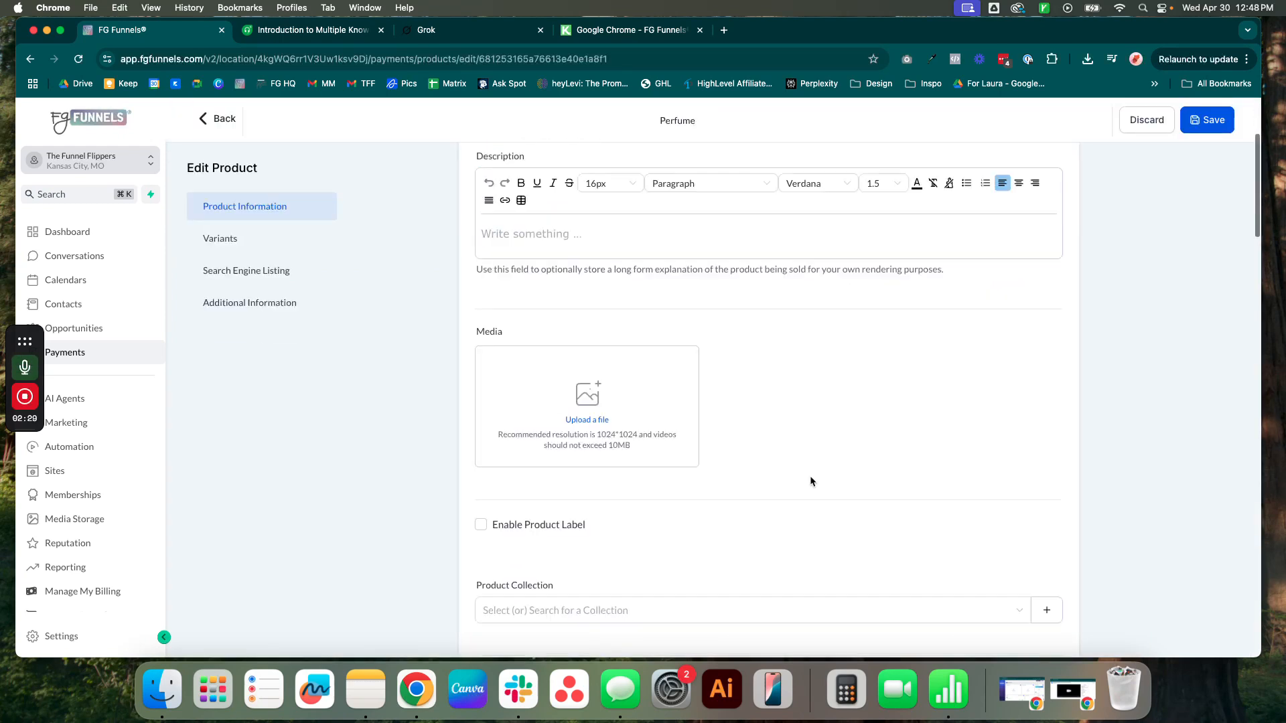
scroll(812, 476, down, 10)
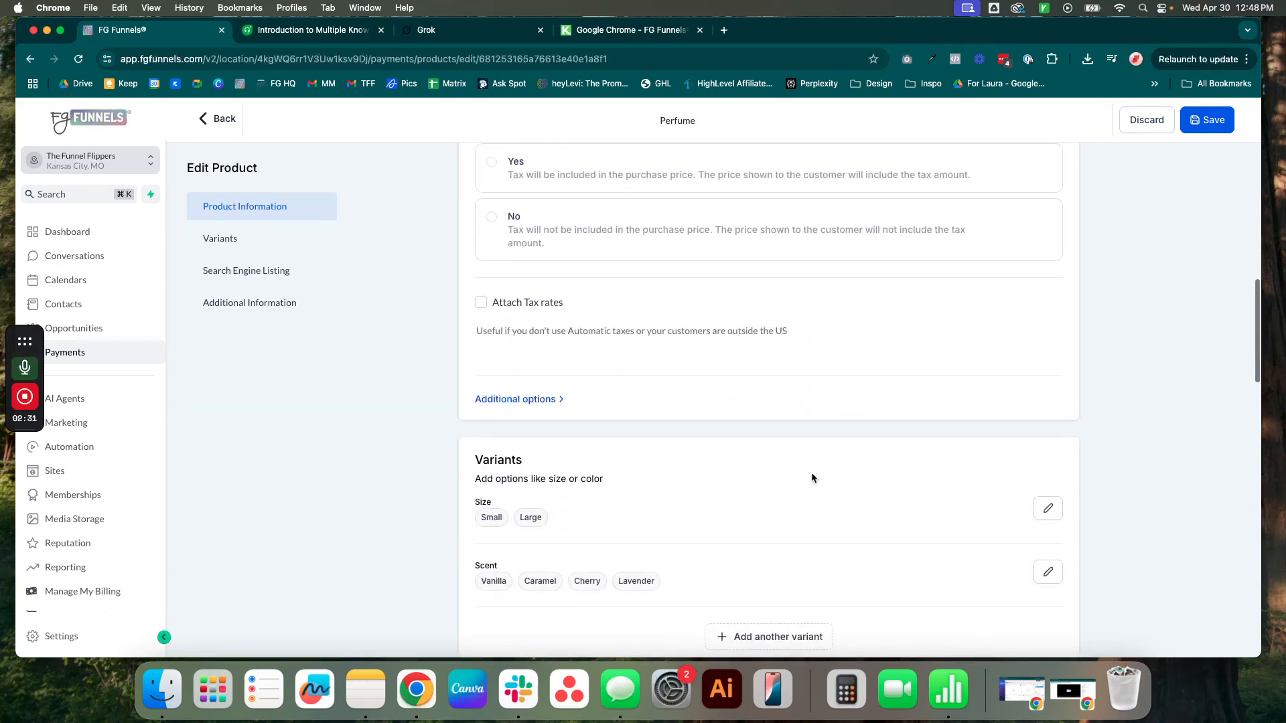
scroll(654, 501, down, 8)
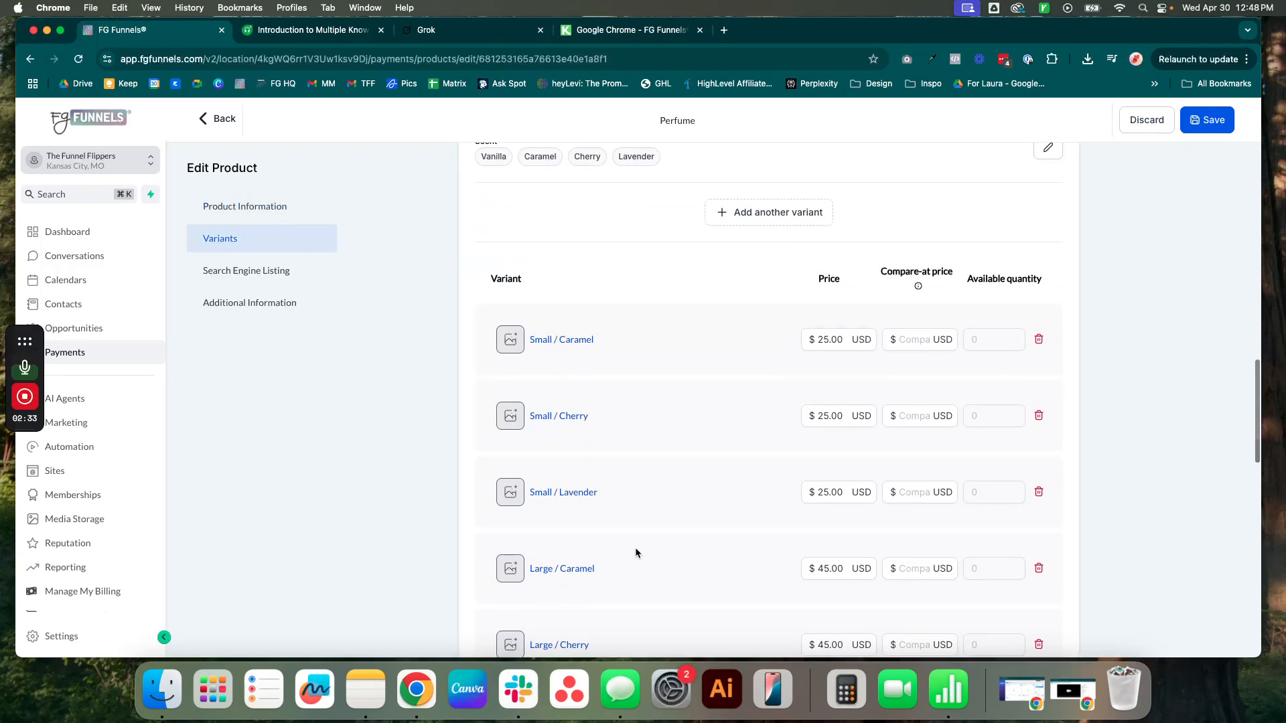
scroll(656, 559, down, 5)
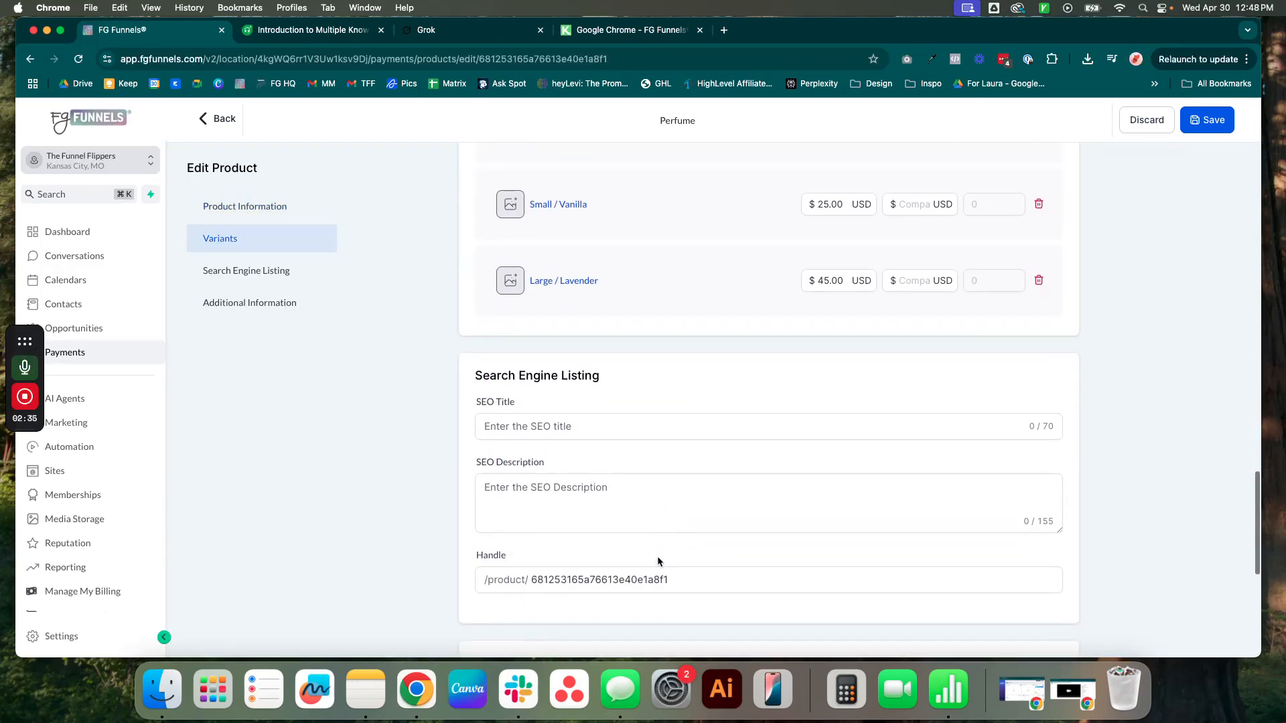
scroll(663, 548, up, 5)
scroll(663, 548, up, 20)
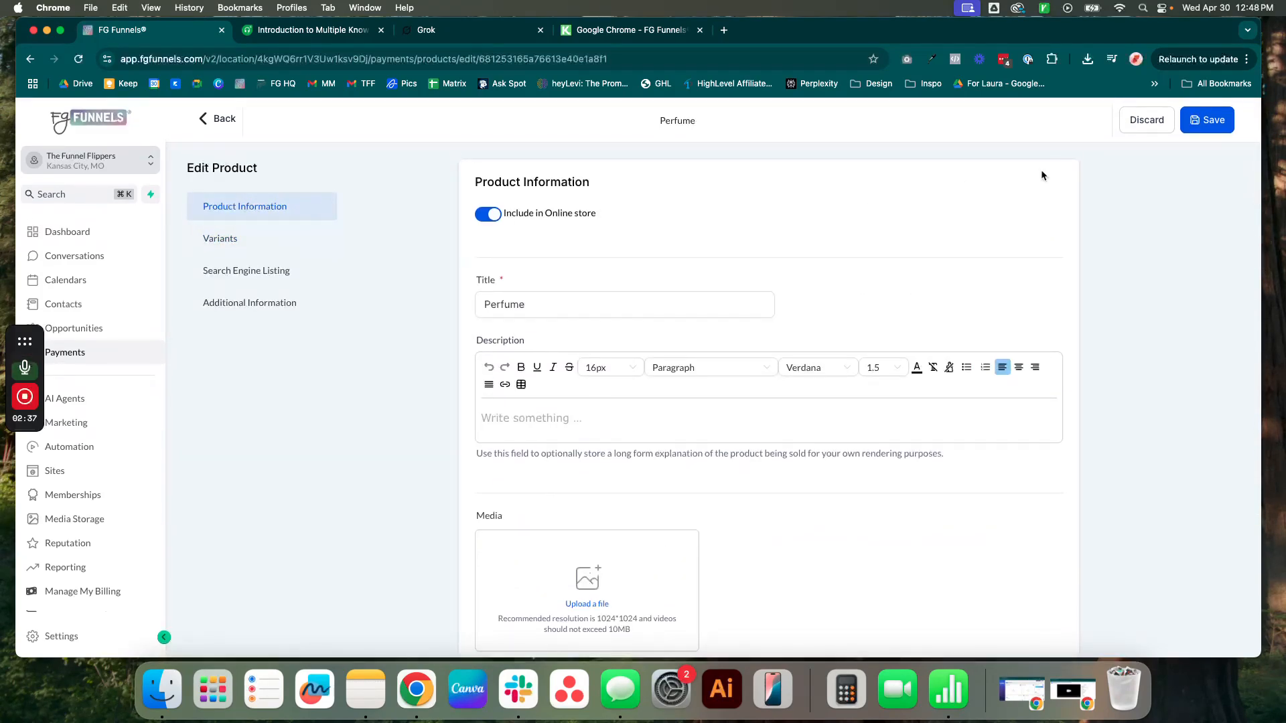
- Leave the Perfume product and correct the unsaved product's title to TShirt
click(227, 120)
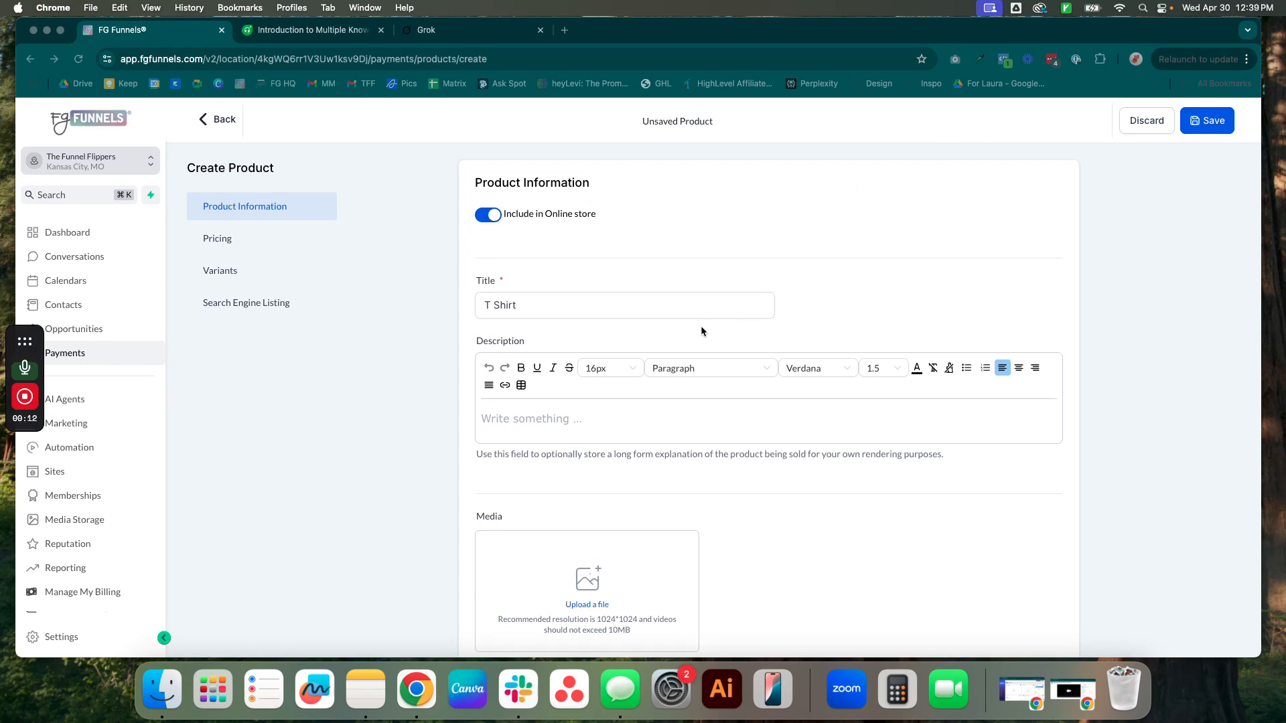
click(493, 300)
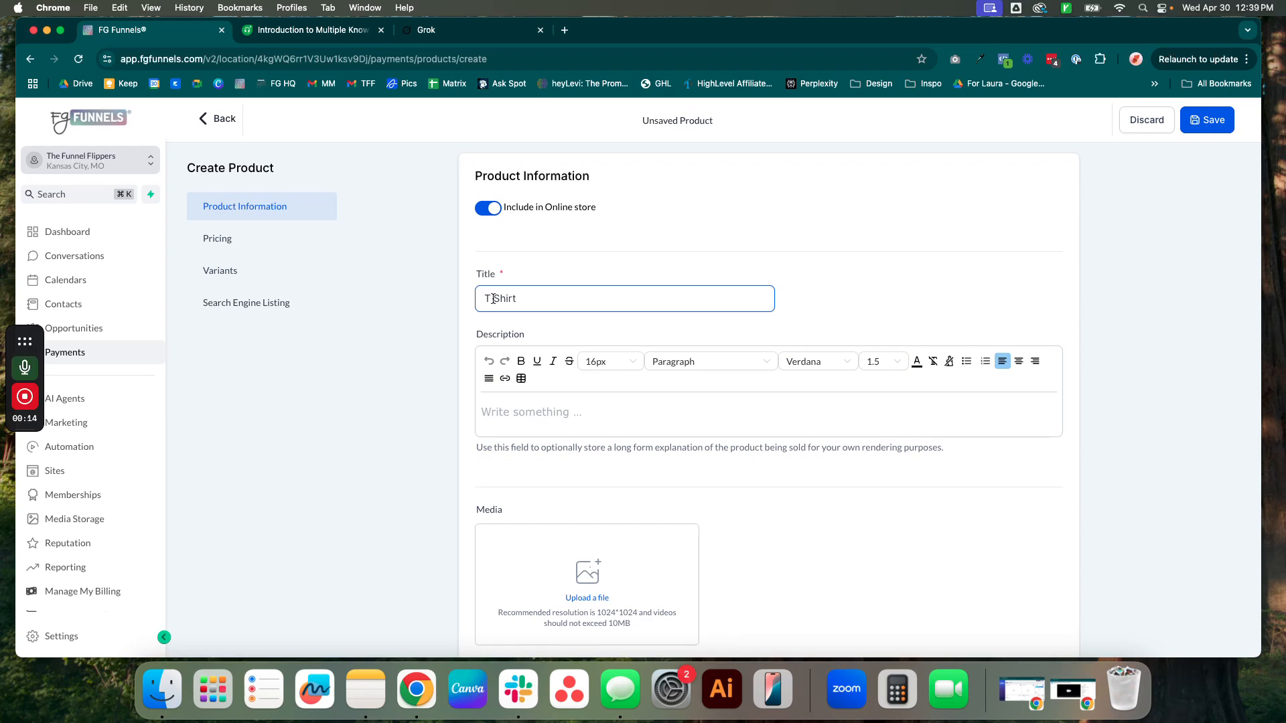
key(BackSpace)
click(897, 444)
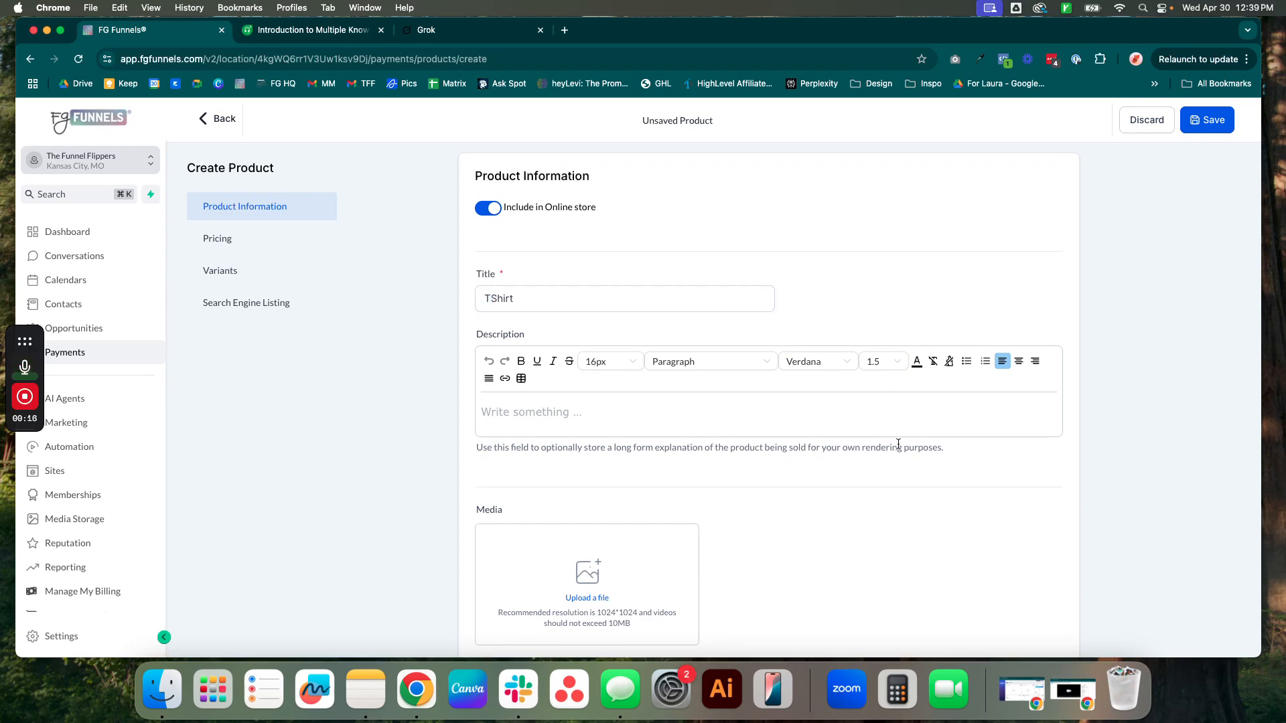
- Look through the new product's description, media, product label, collection and tax sections
scroll(868, 477, down, 5)
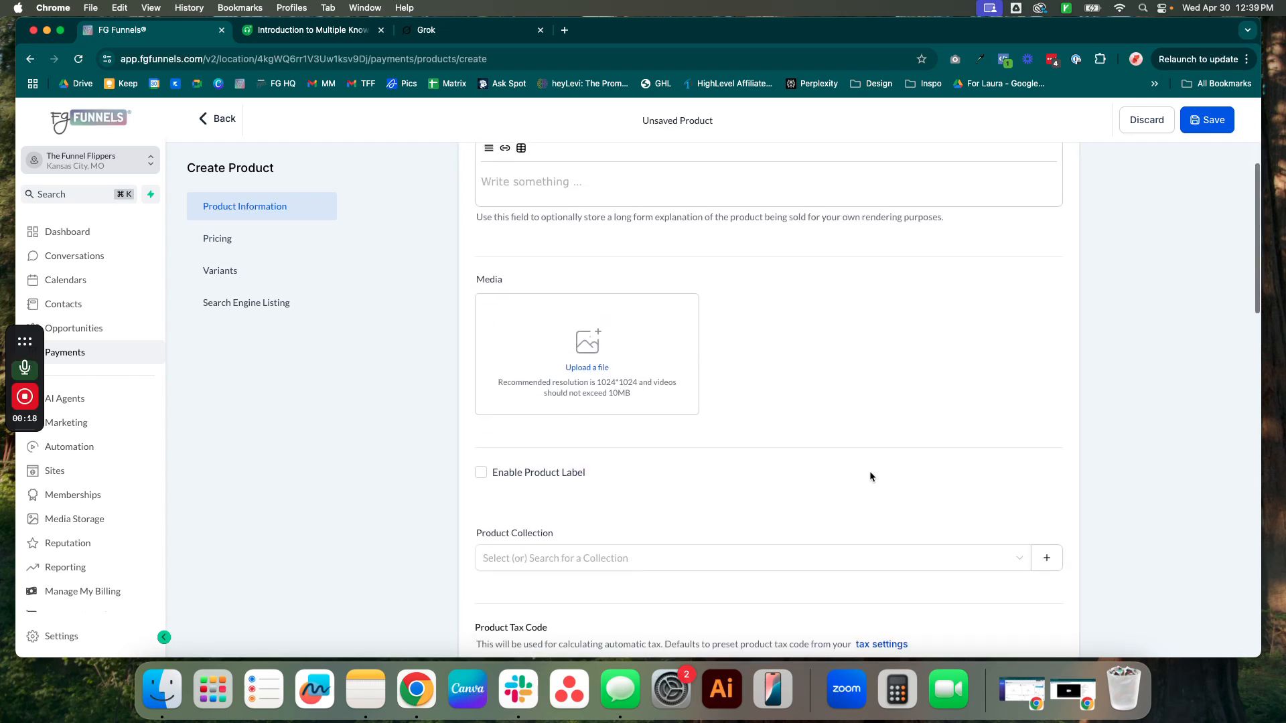
scroll(1035, 469, down, 3)
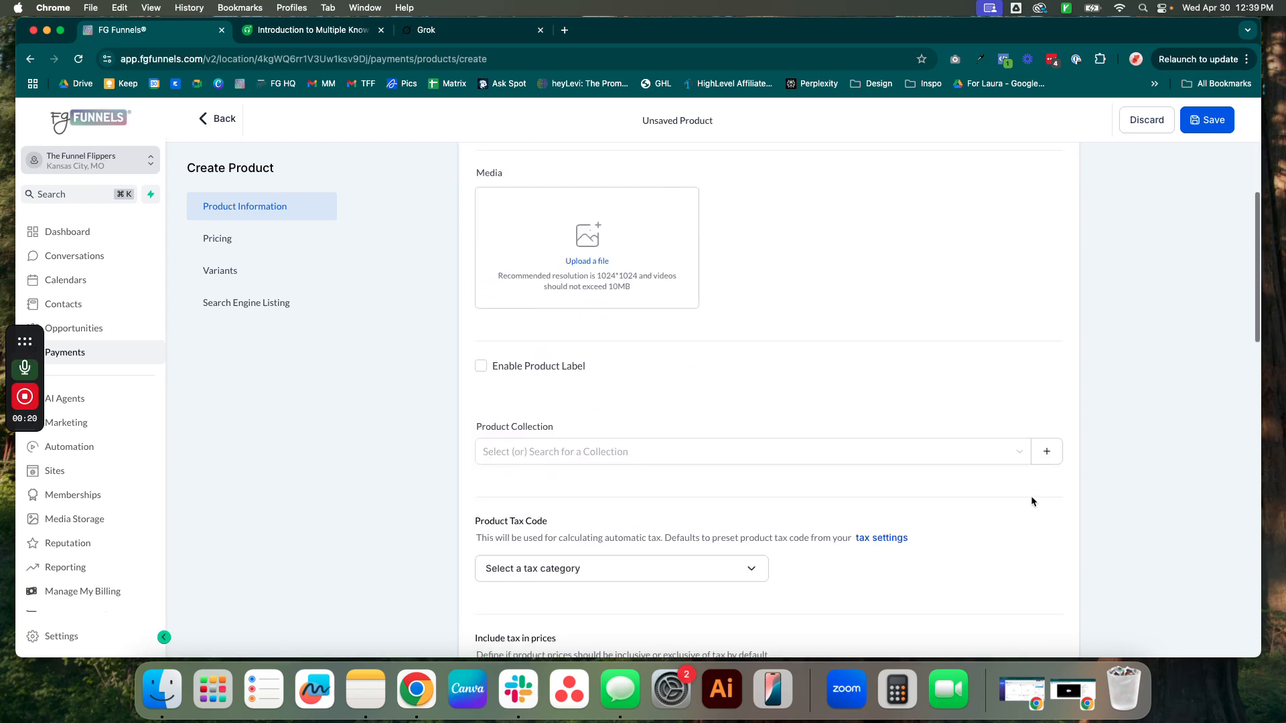
scroll(1024, 511, down, 3)
scroll(1025, 511, up, 6)
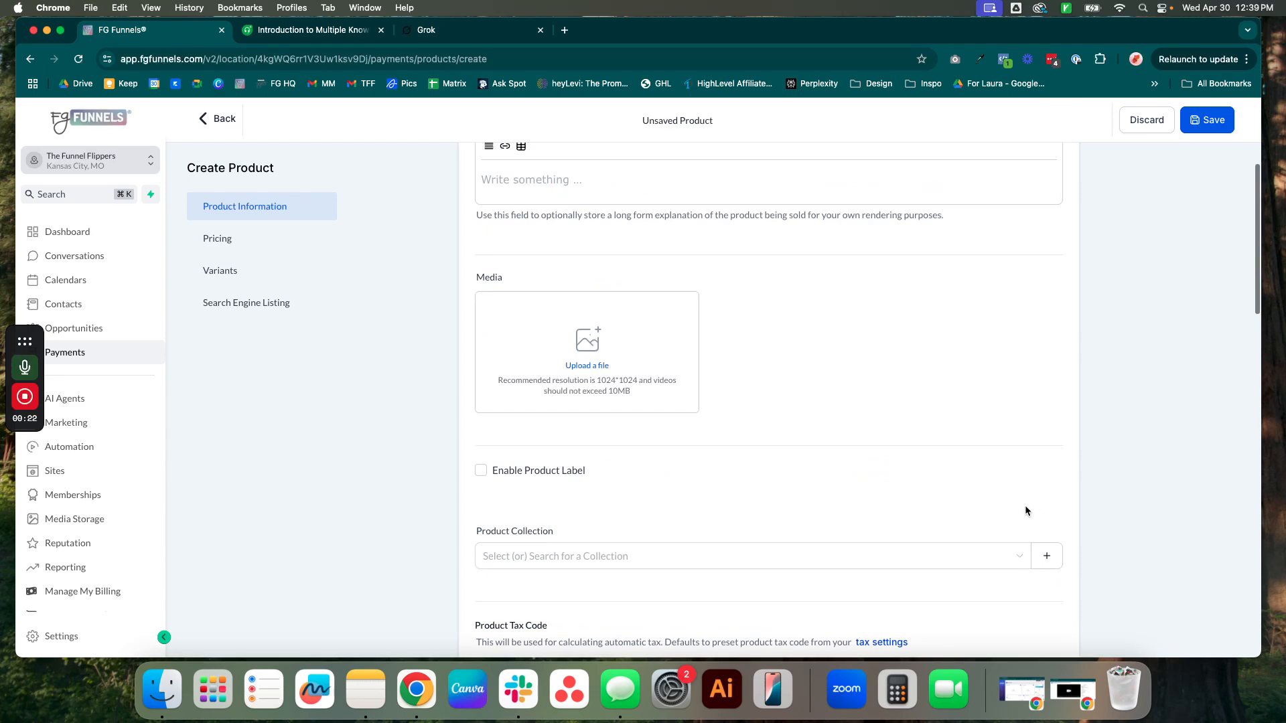
scroll(854, 414, up, 2)
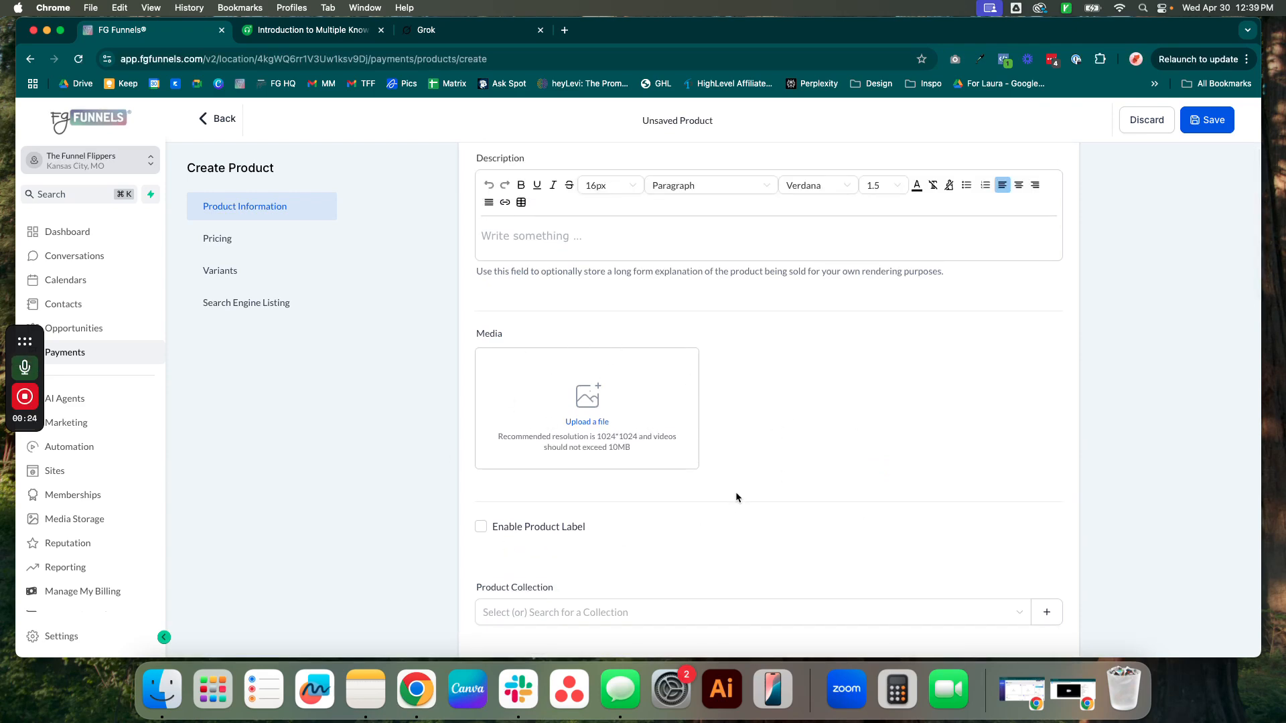
scroll(795, 368, up, 3)
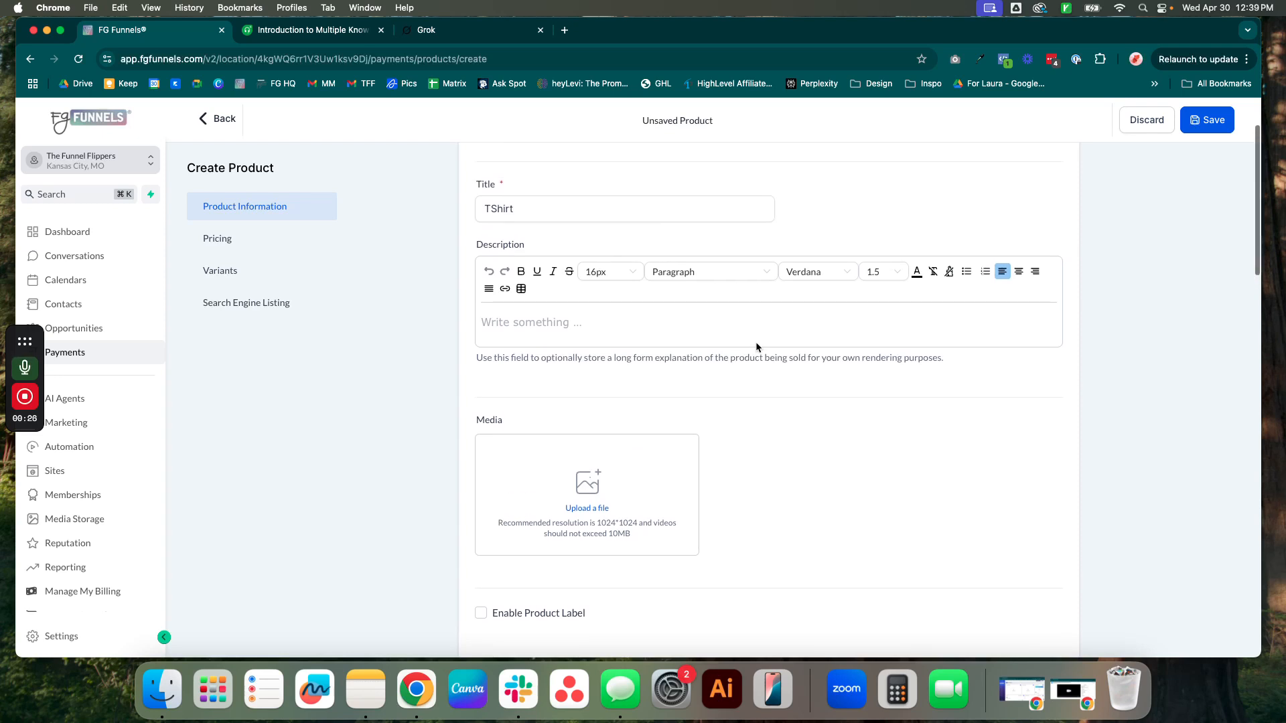
scroll(755, 368, down, 12)
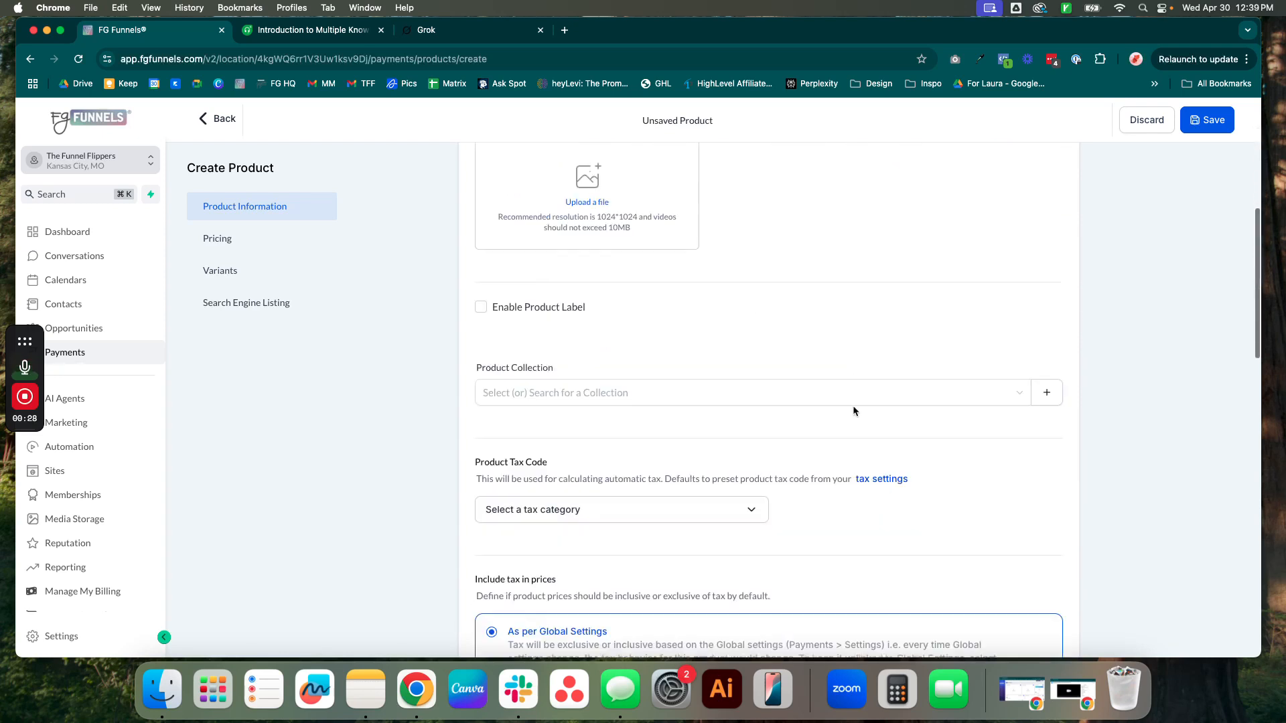
scroll(859, 407, down, 2)
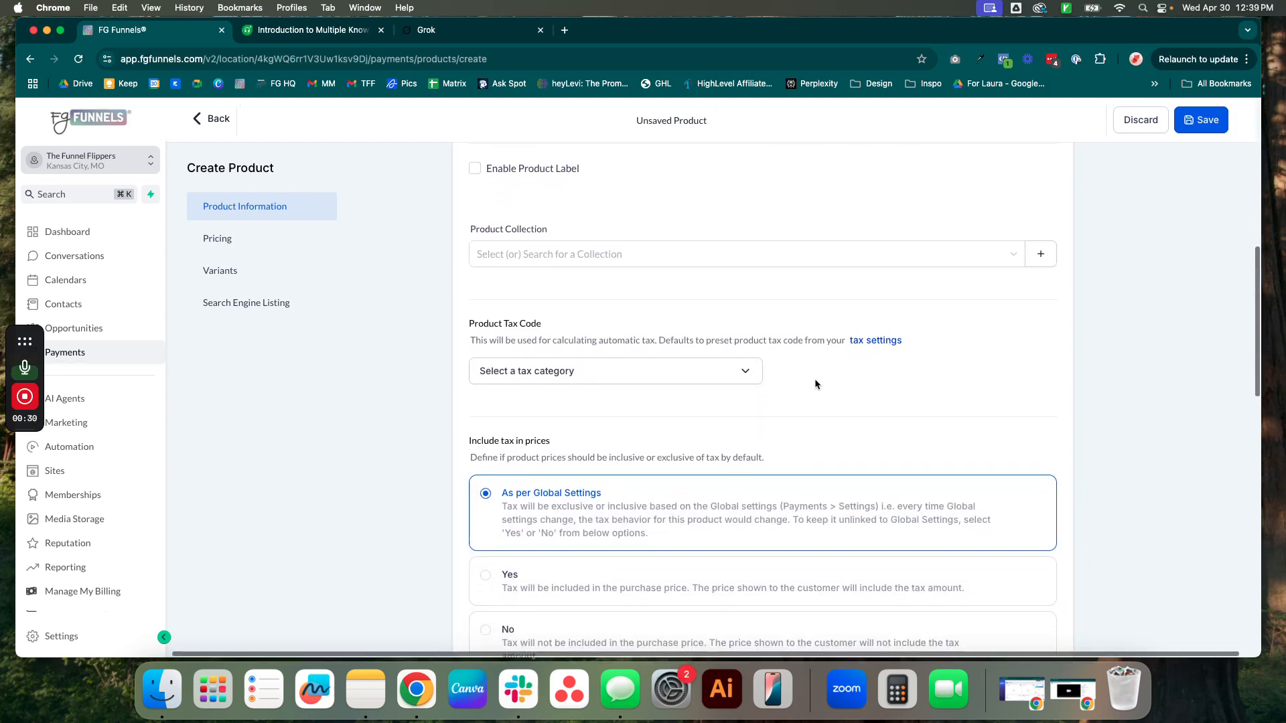
scroll(855, 253, right, 1)
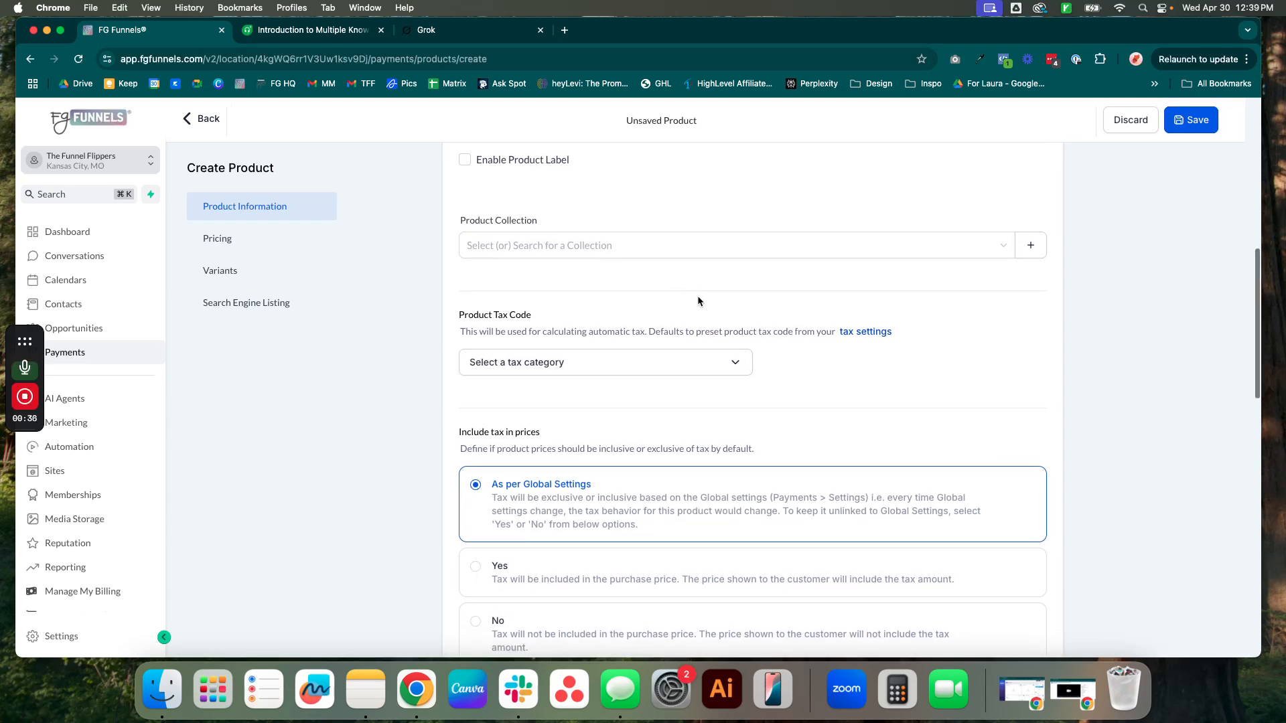
- Assign the TShirt product to the Tops collection
scroll(696, 302, up, 1)
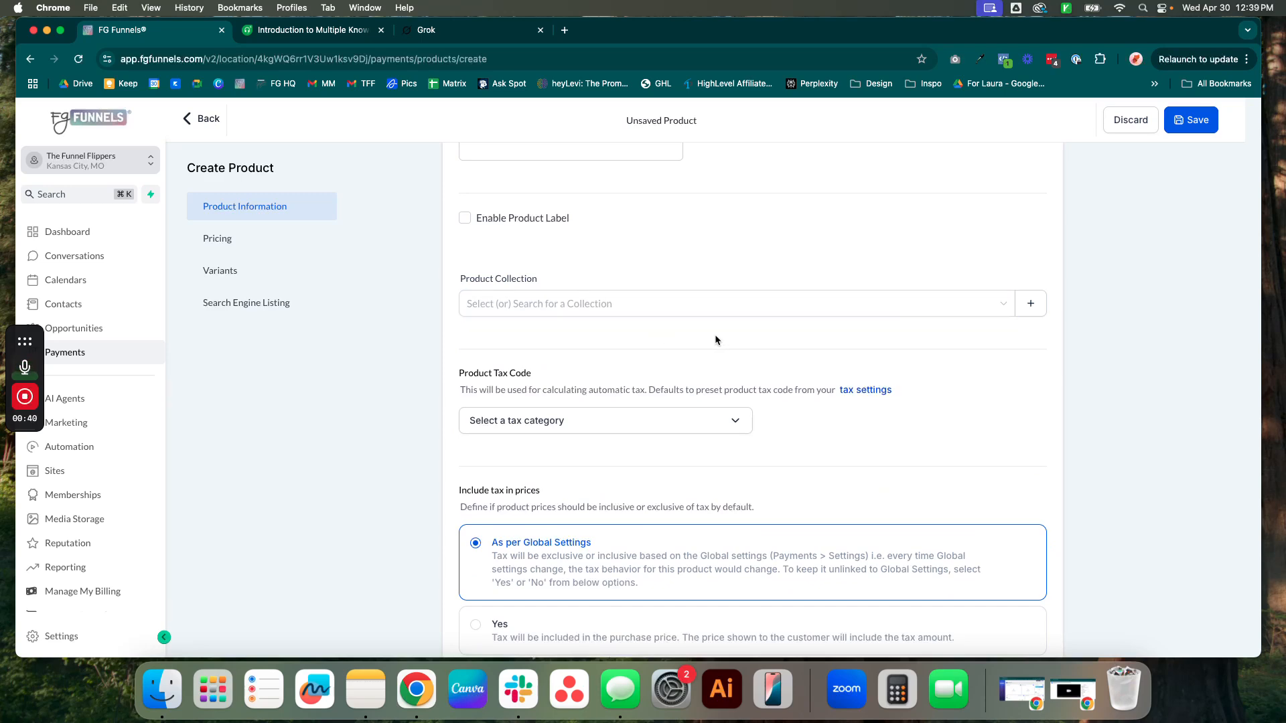
click(541, 314)
click(475, 338)
click(666, 365)
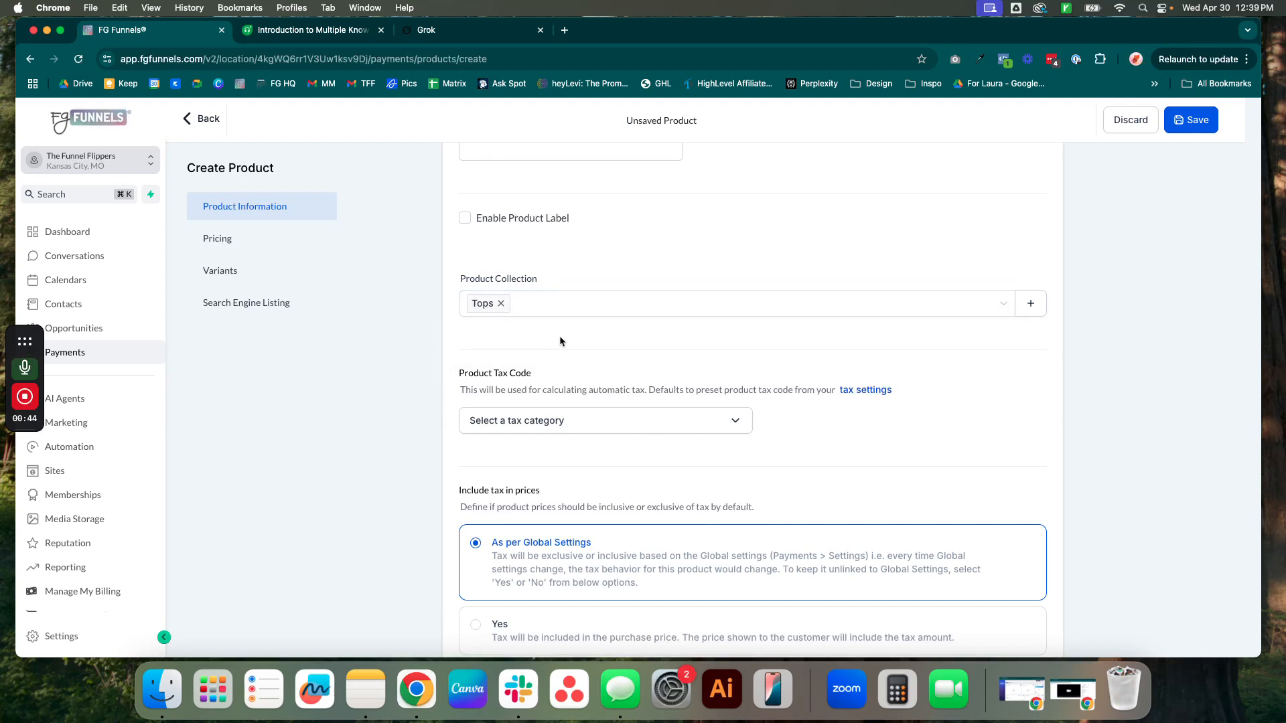
- Set the amount of the TShirt's one-time price to $20
scroll(577, 344, down, 3)
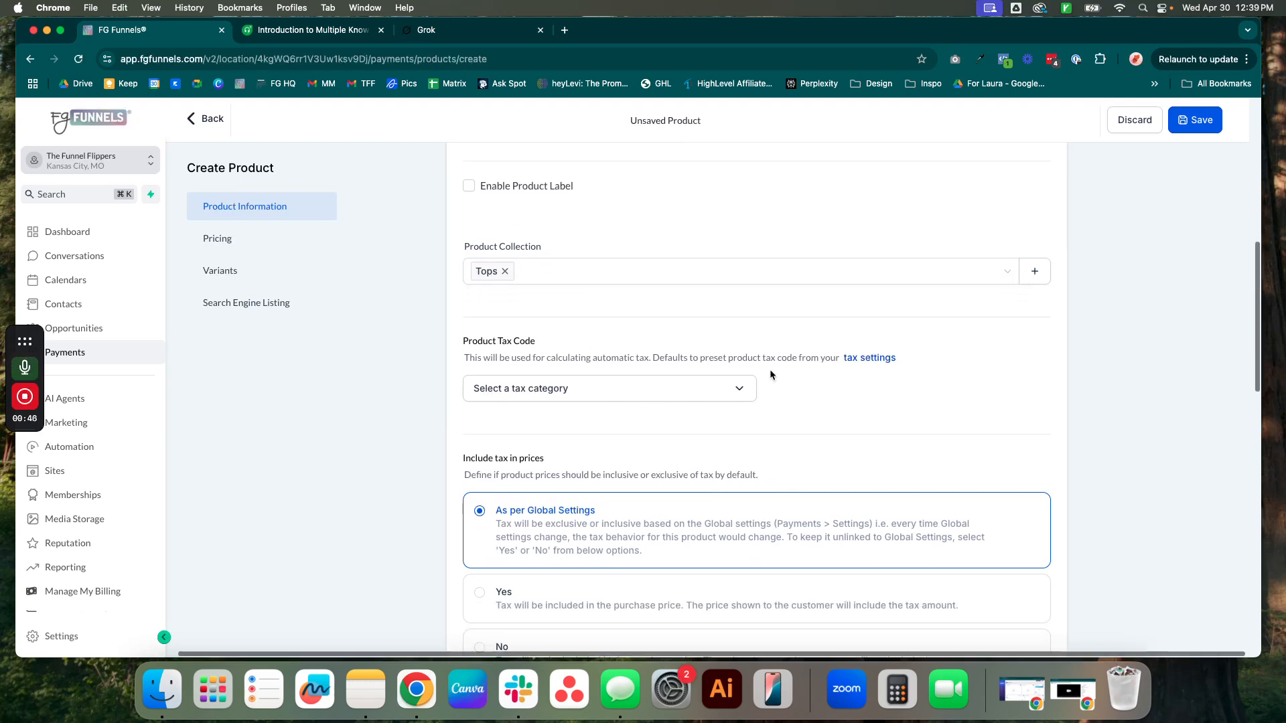
scroll(450, 318, down, 3)
scroll(446, 328, down, 7)
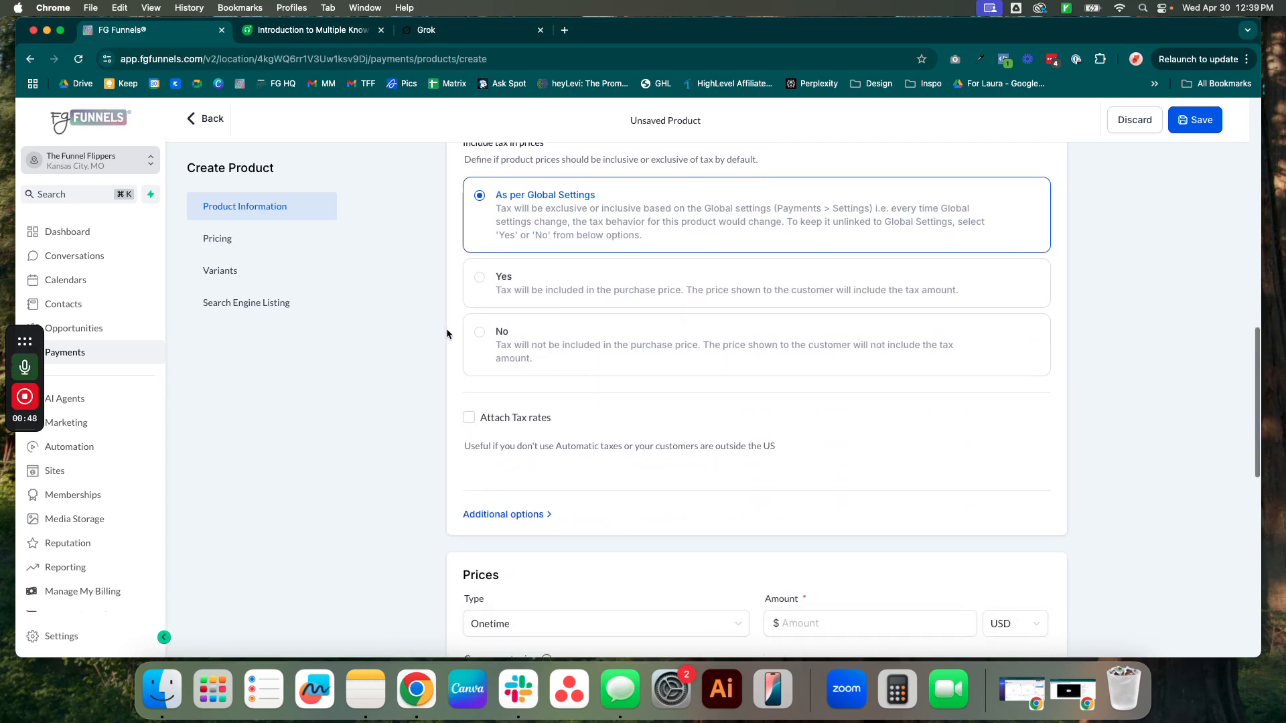
scroll(446, 328, down, 5)
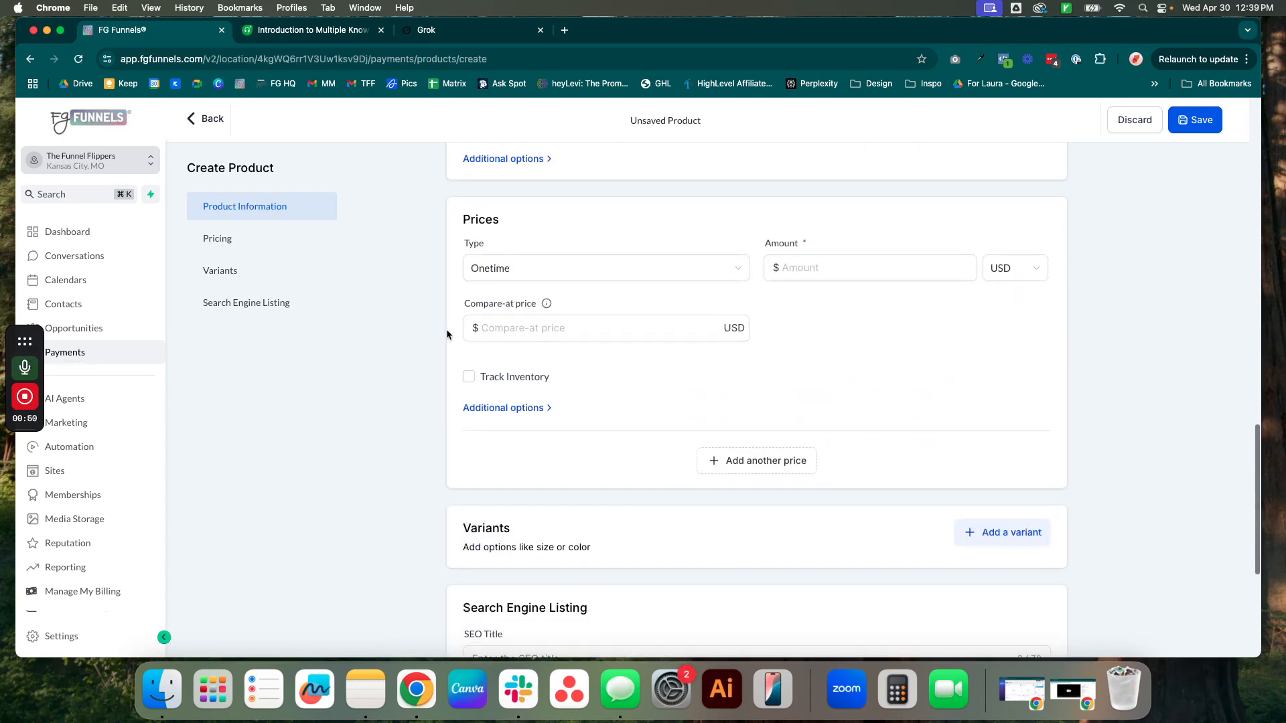
click(816, 266)
text(20)
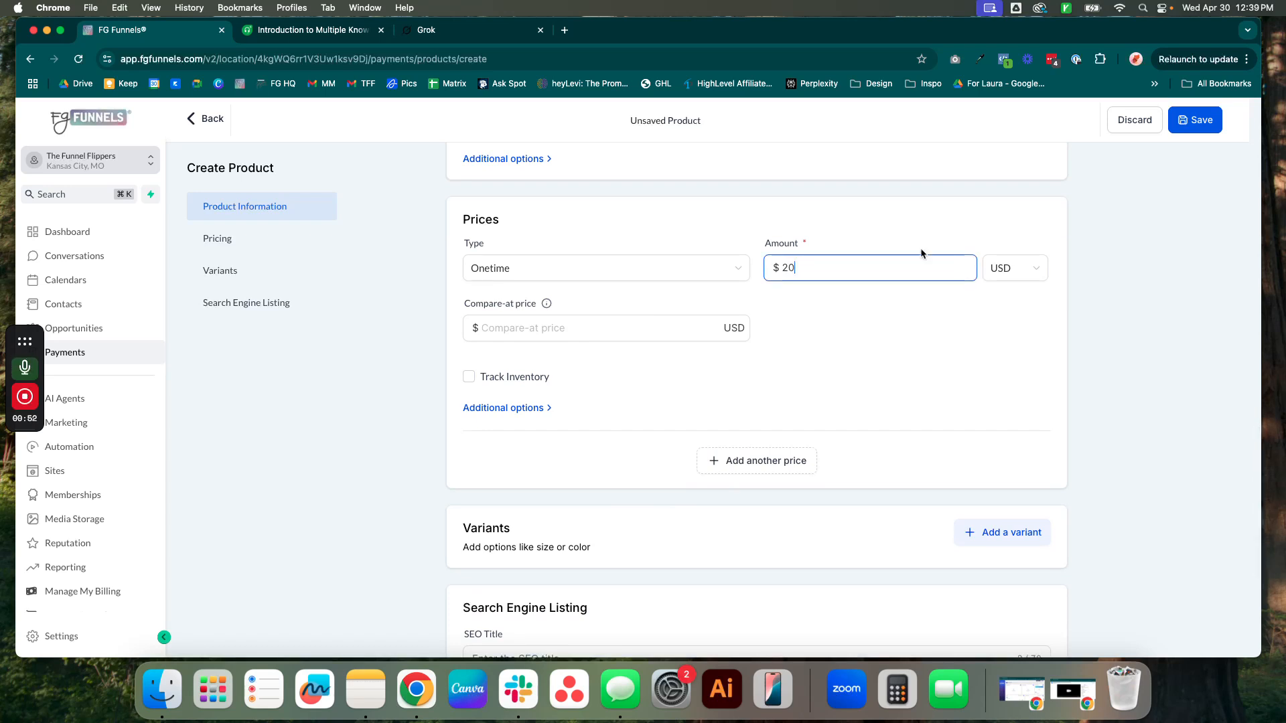
click(964, 326)
scroll(785, 403, down, 1)
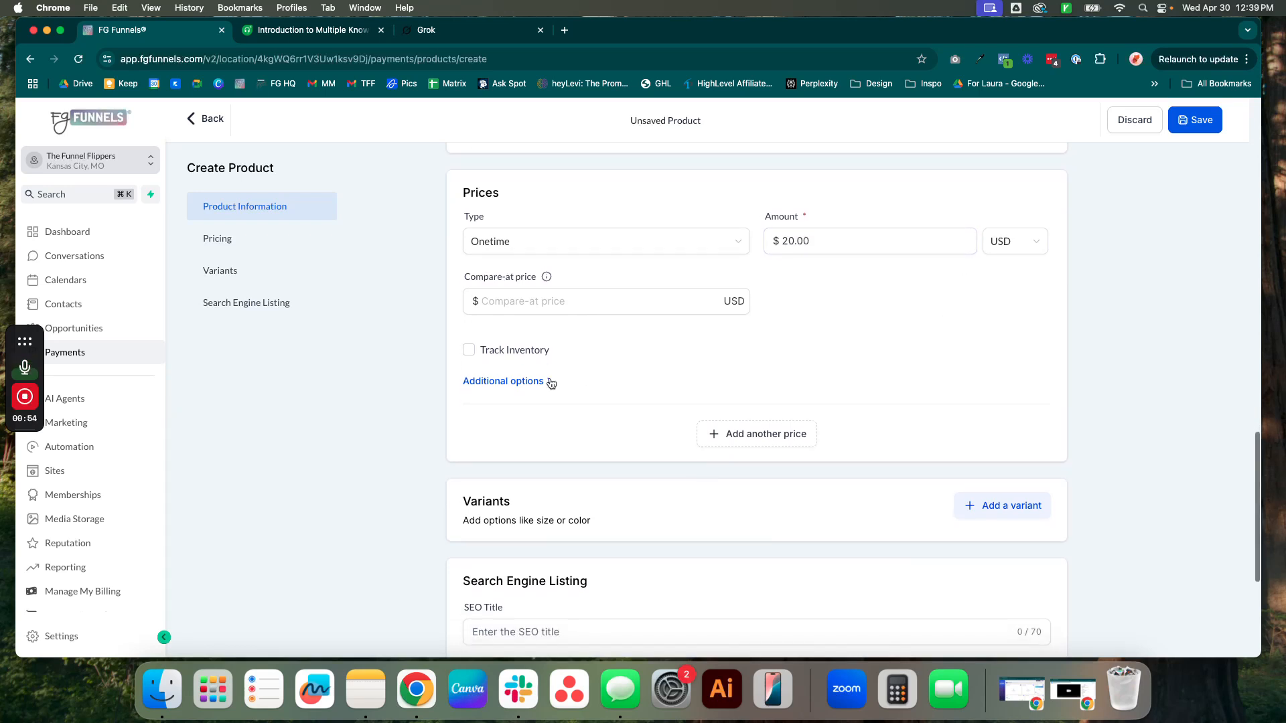
- Turn on inventory tracking for the price and set the available quantity to 100
click(468, 351)
scroll(766, 379, down, 1)
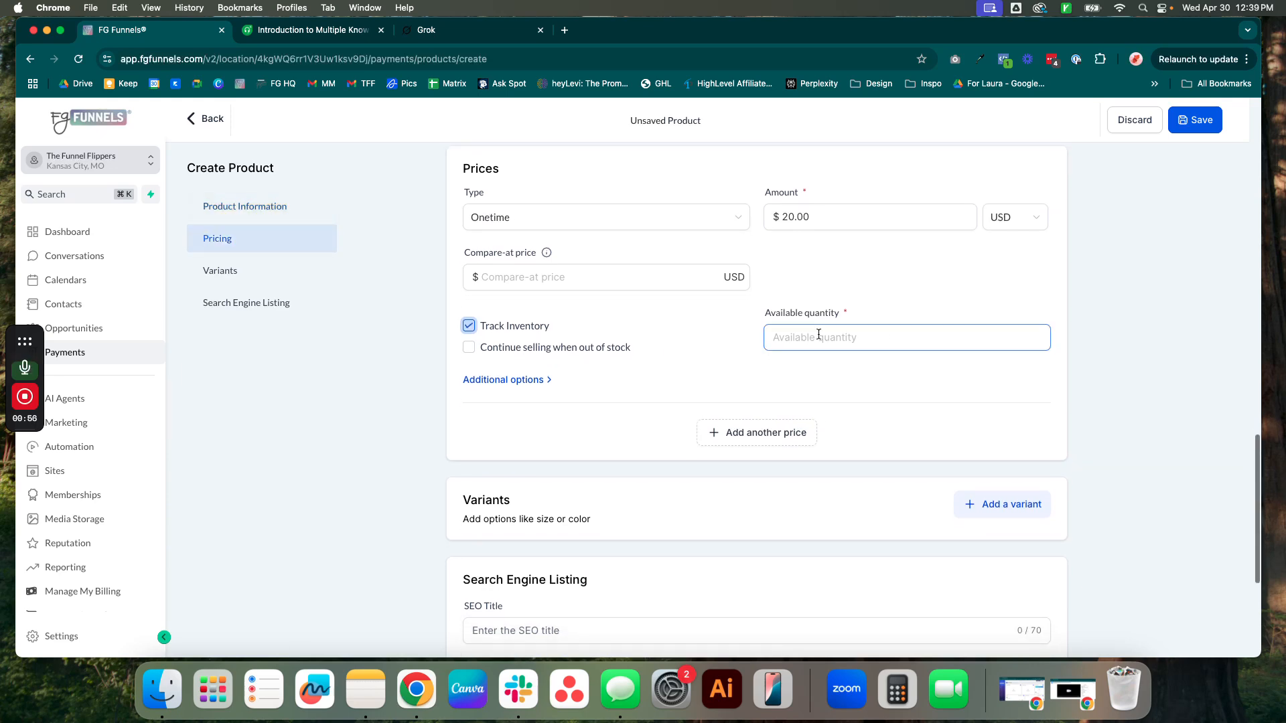
click(817, 339)
text(100)
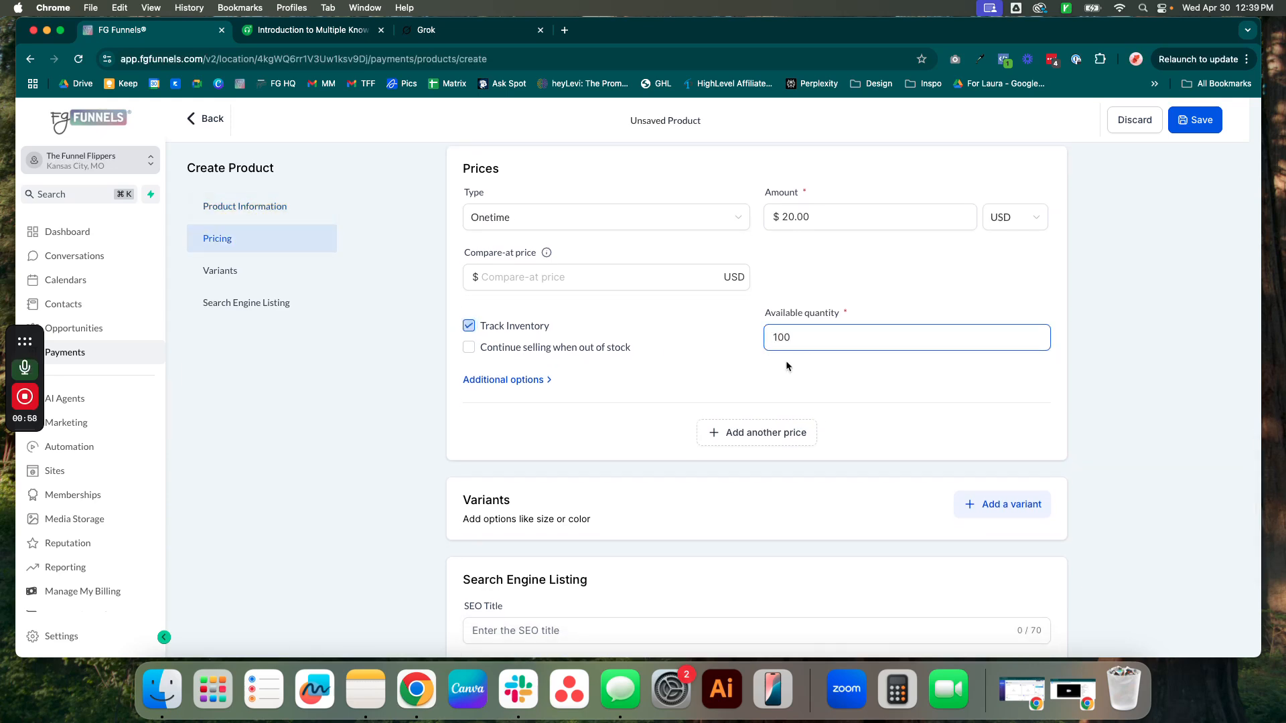
click(693, 379)
- Expand the price's additional options to view the price description and membership offer settings, and collapse them again
click(508, 378)
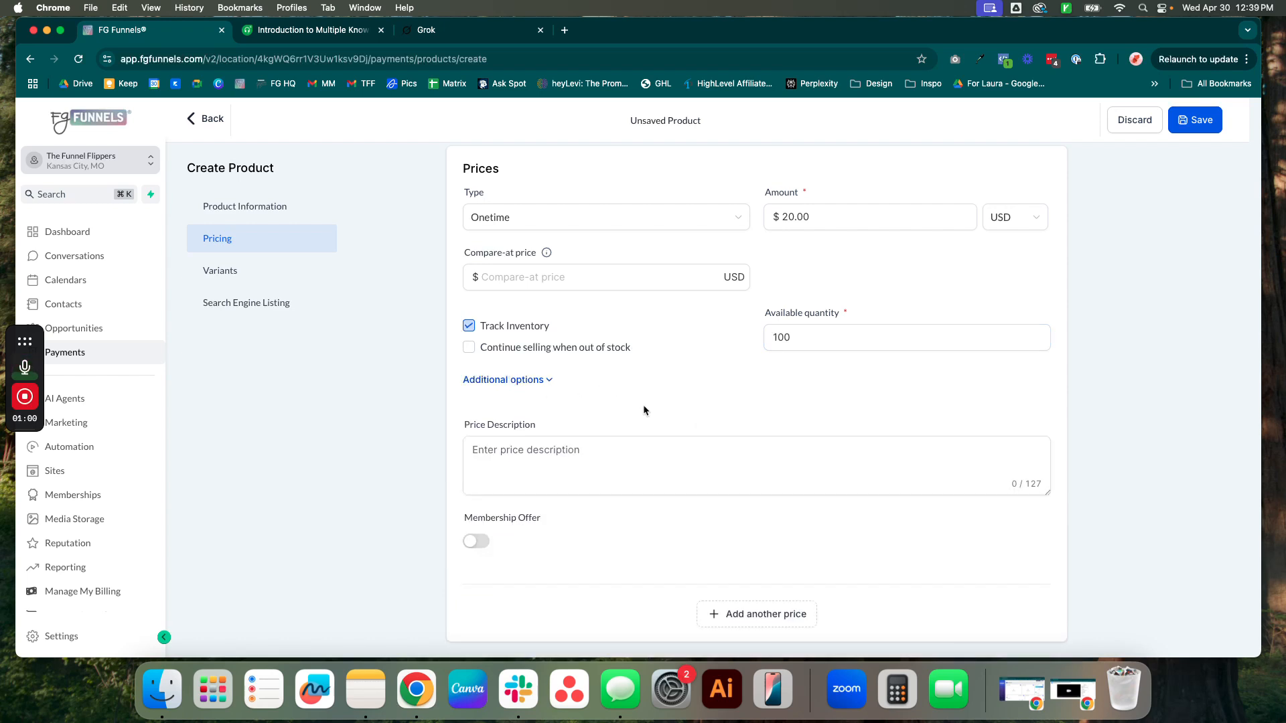
scroll(642, 408, down, 2)
click(642, 416)
click(451, 418)
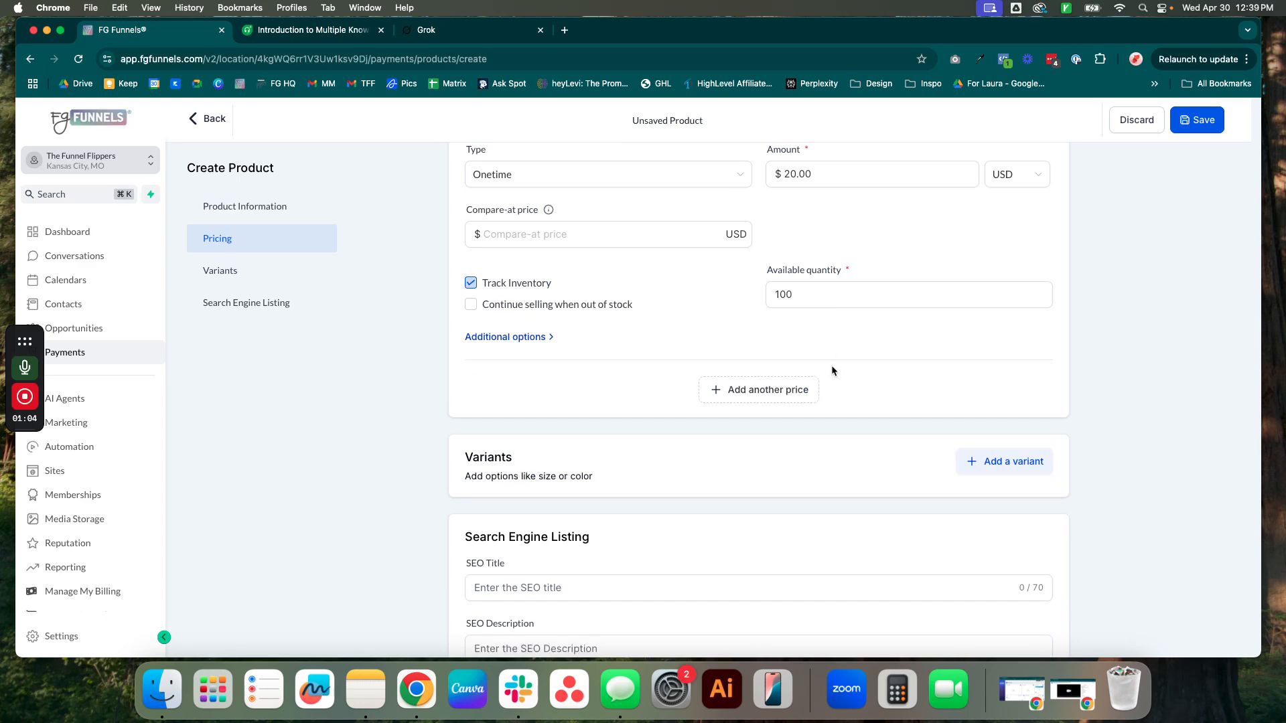
- Add a variant to the TShirt product with the option name SIze
scroll(849, 458, down, 2)
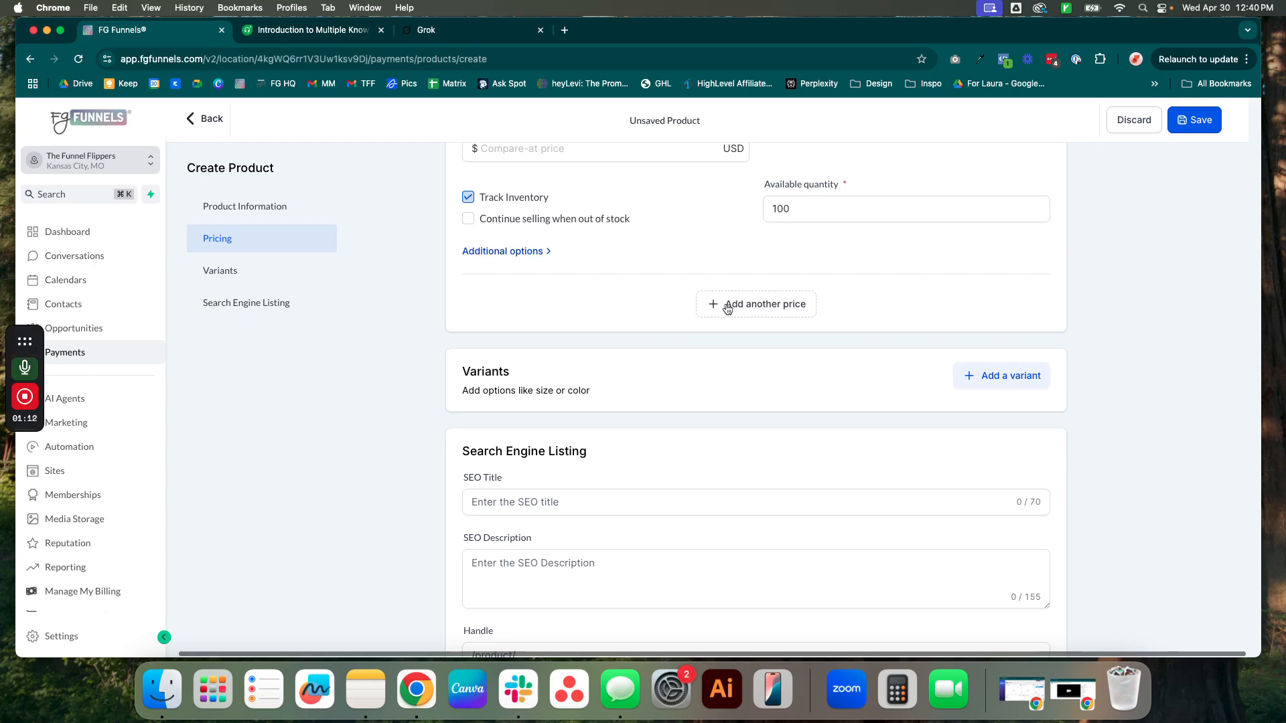
click(970, 375)
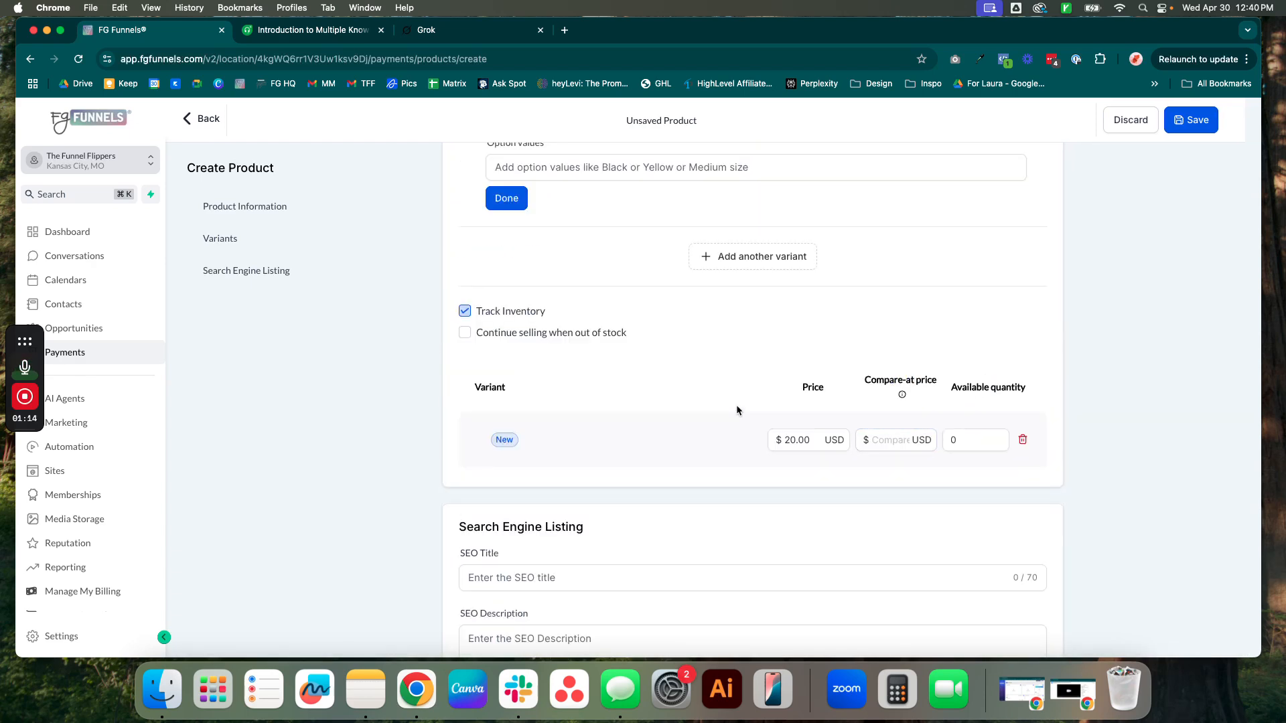
scroll(736, 407, up, 5)
click(580, 288)
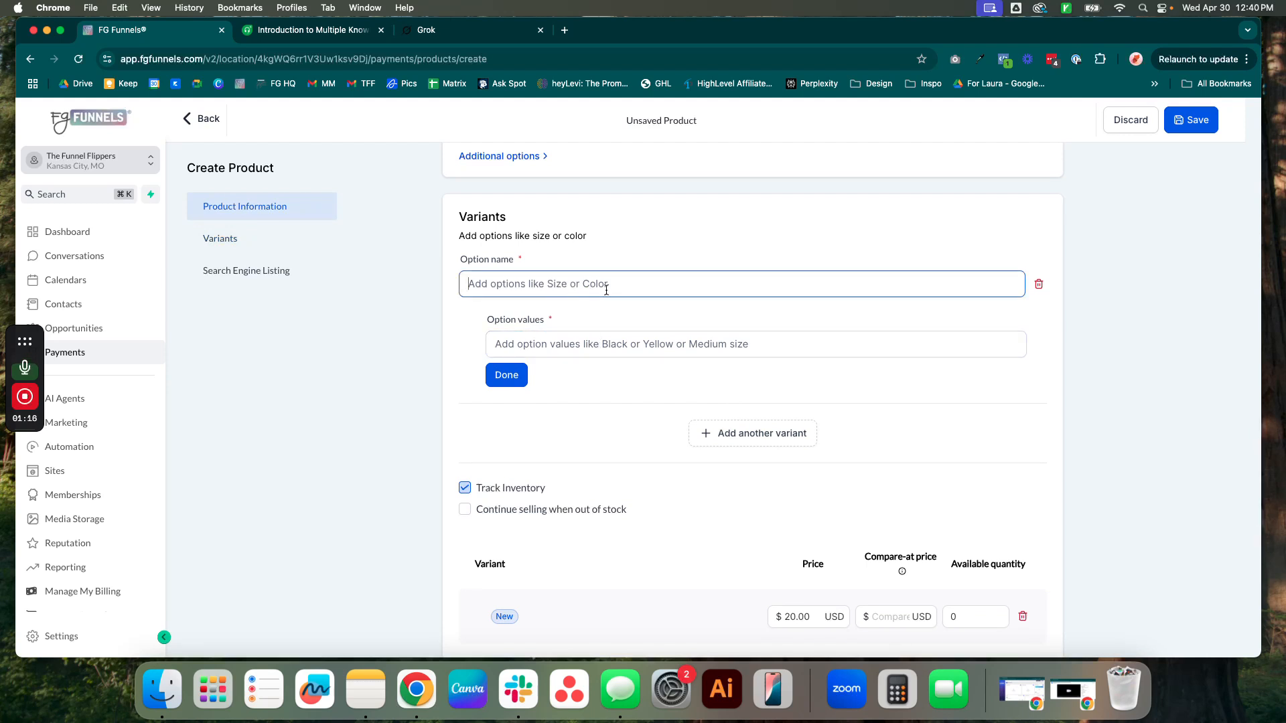
text(SIze)
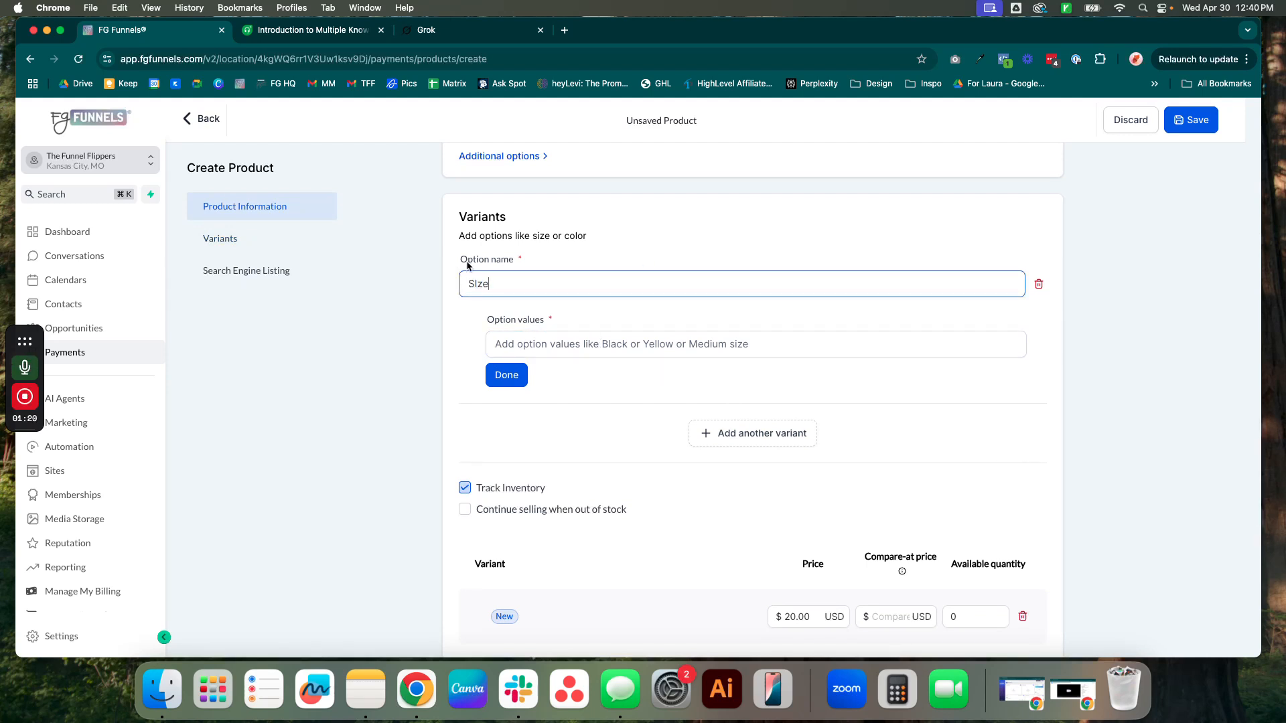
drag(461, 260, 519, 263)
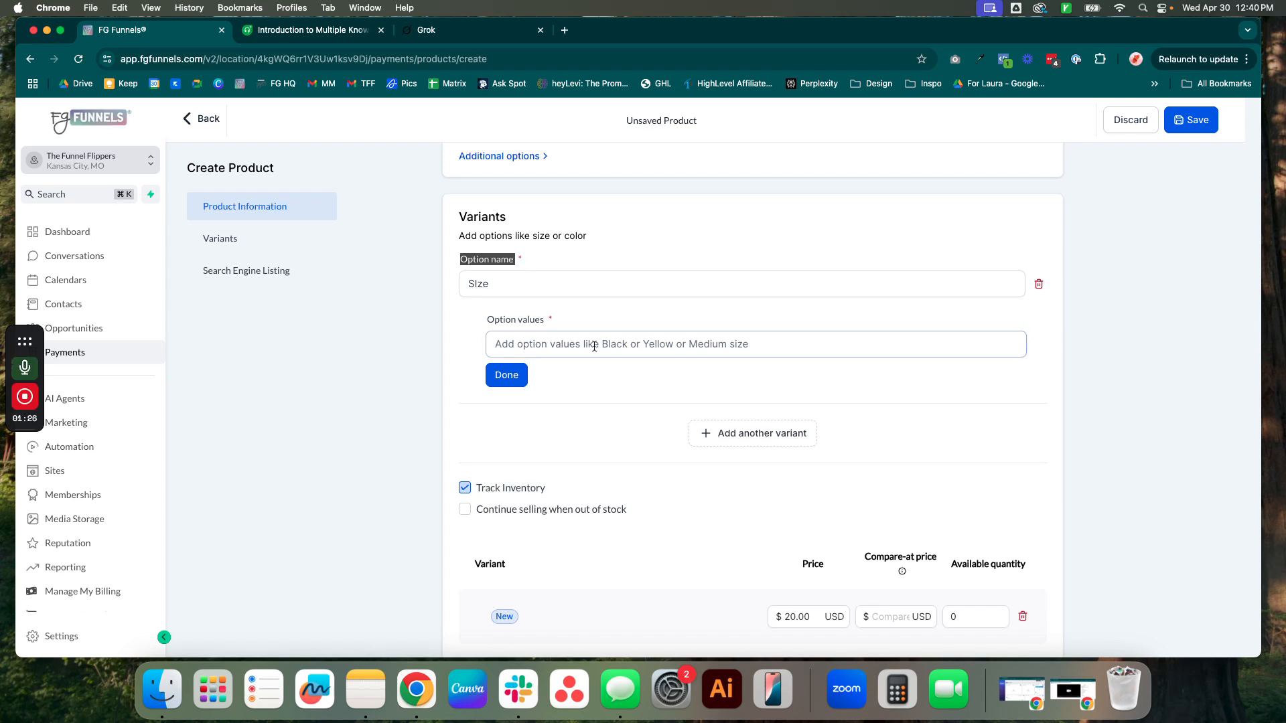
- Give the size option the values Small, Medium, Large and Extra Large, and finish the option
click(727, 335)
text(Small)
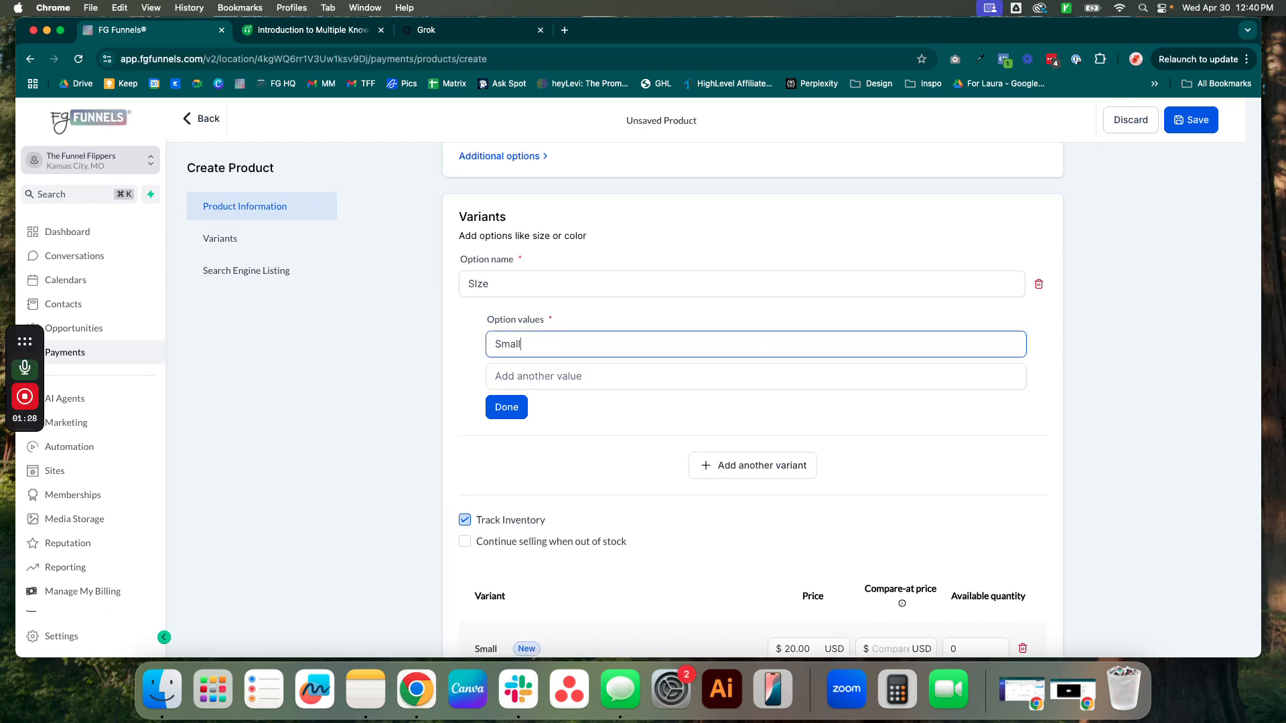
click(665, 370)
text(Medium)
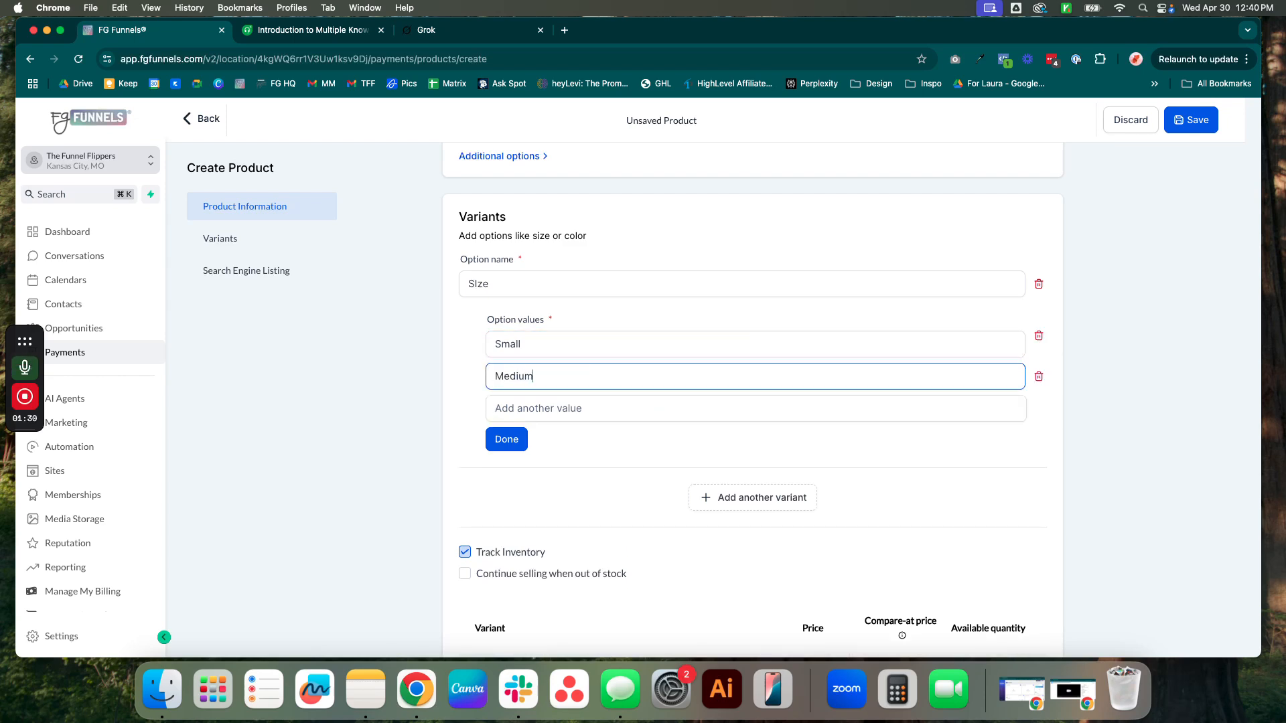
click(614, 409)
text(Lar)
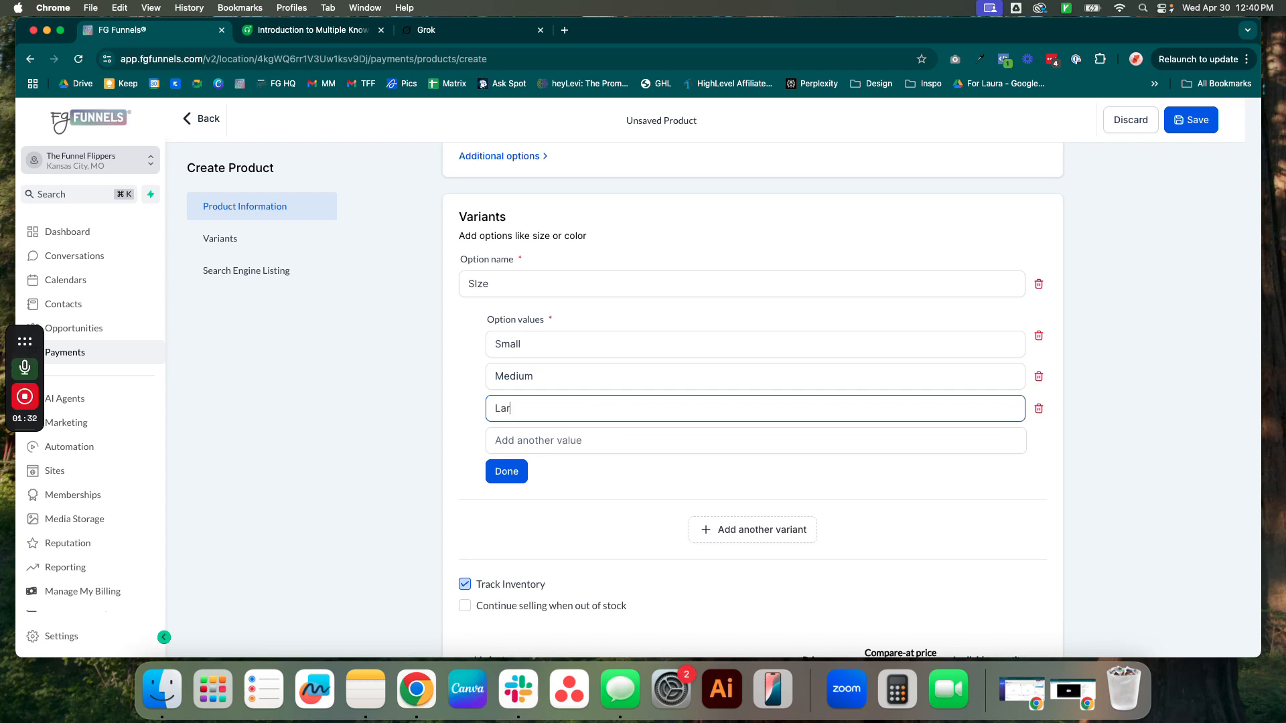
text(ge)
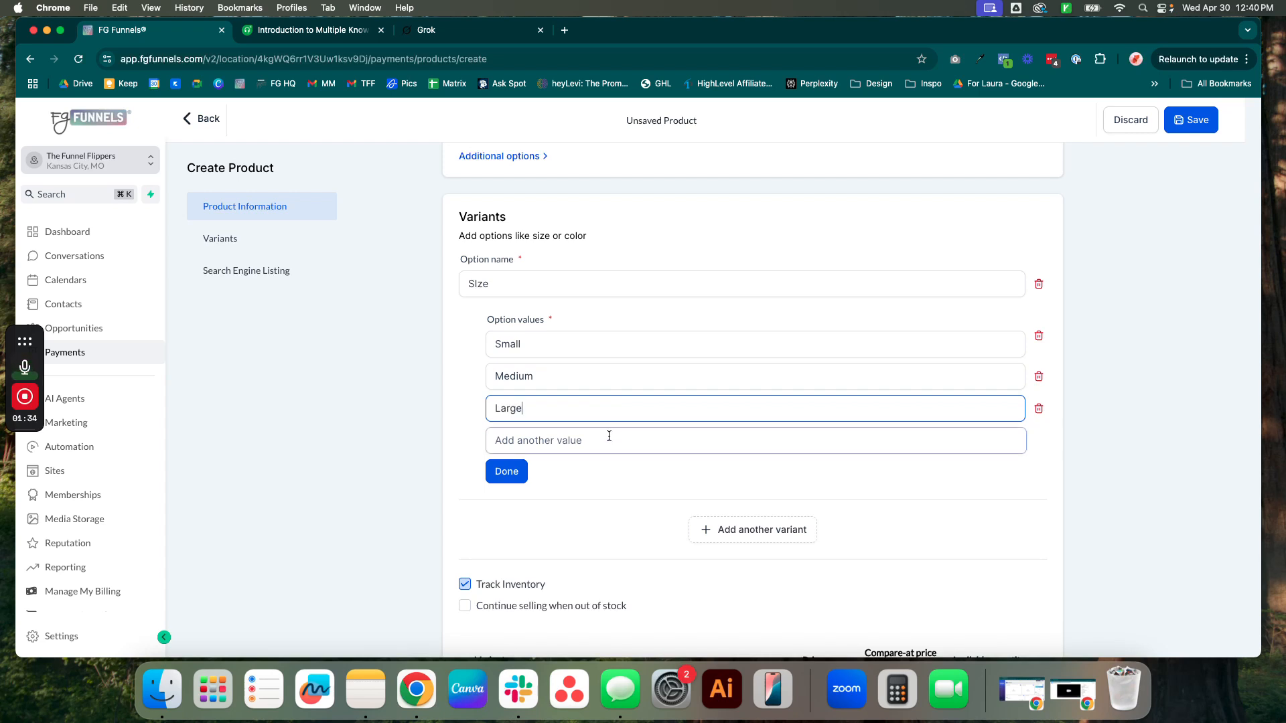
click(609, 434)
text(Extra Large)
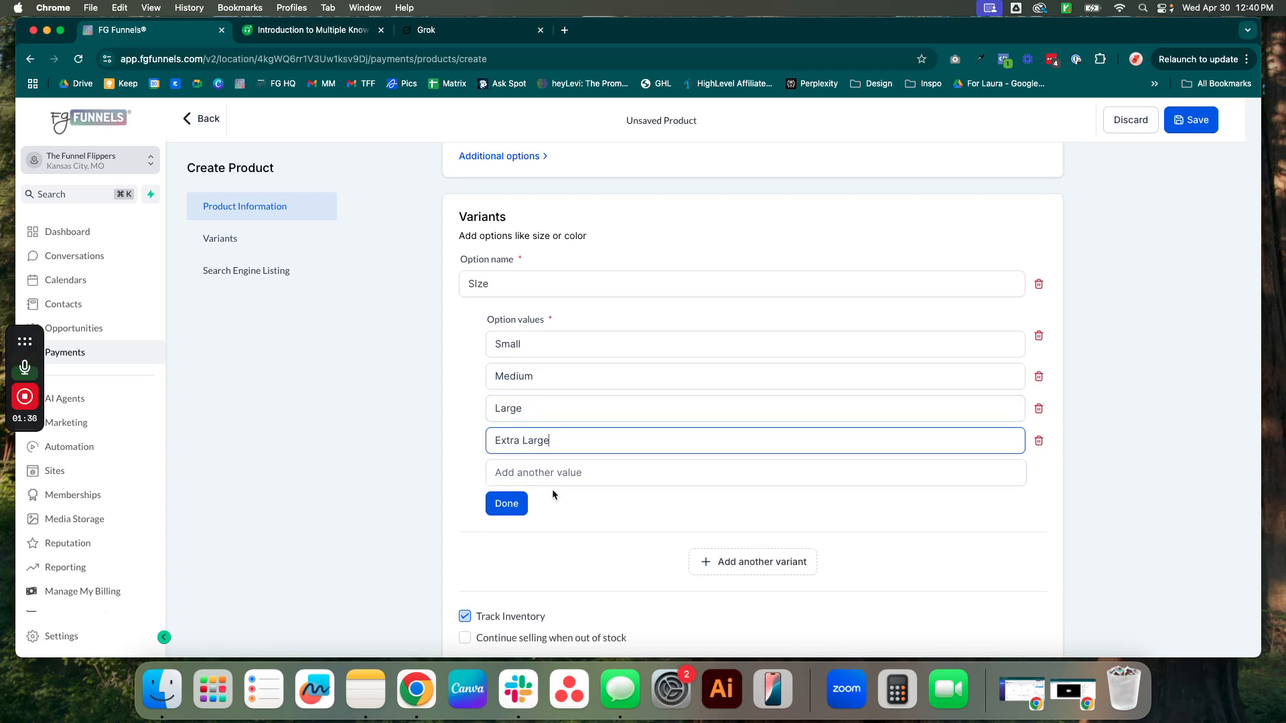
click(519, 506)
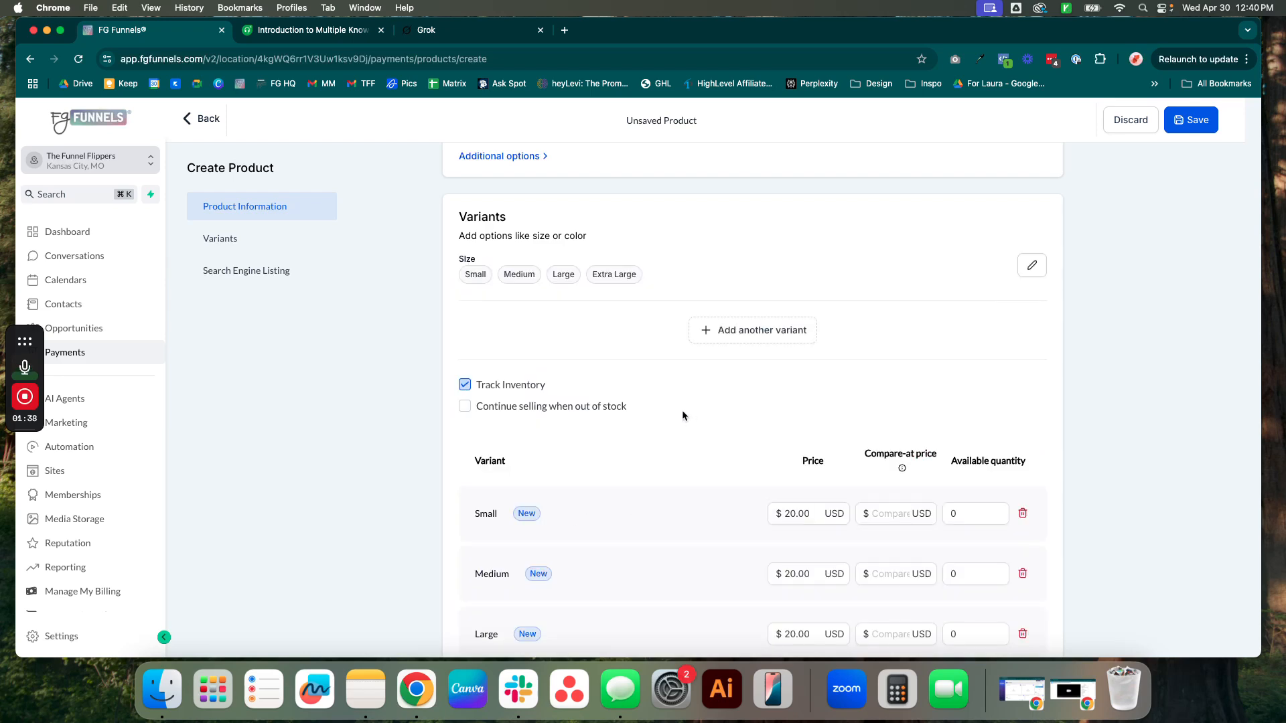
- Add another variant to the product with the option name Color and the first values Blue and Green
click(759, 337)
text(Color)
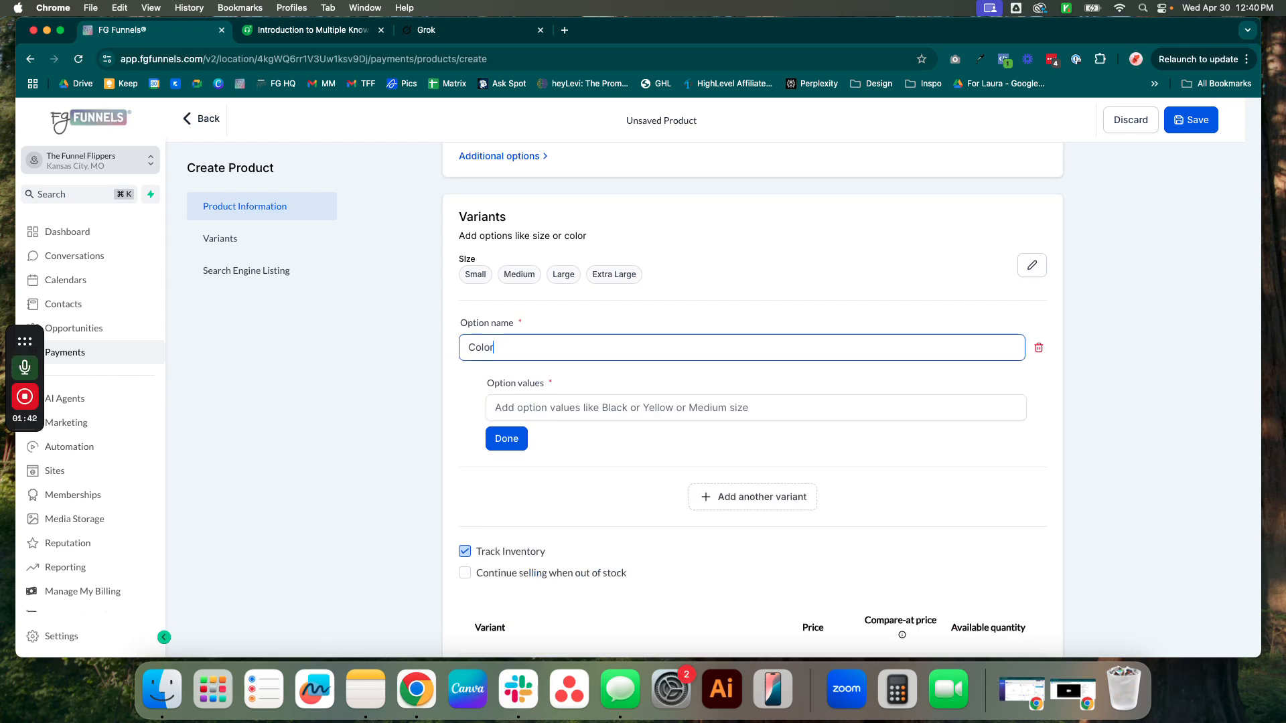
click(606, 408)
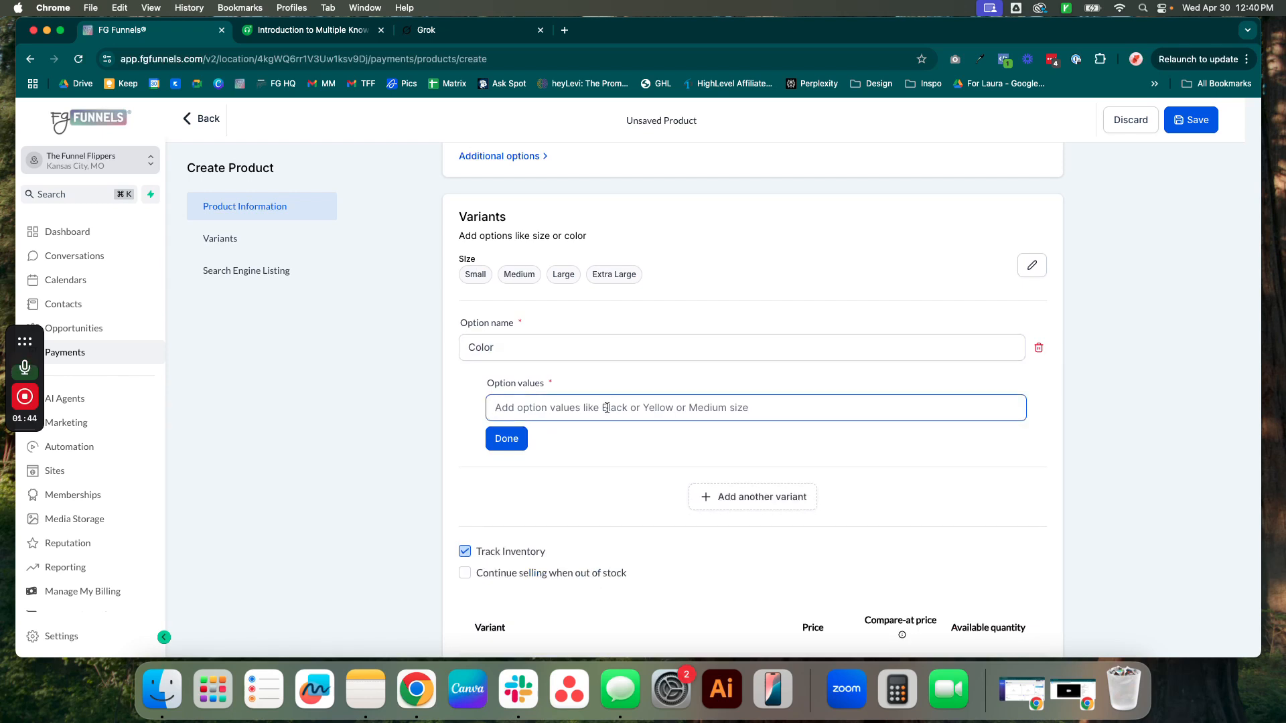
text(Blue)
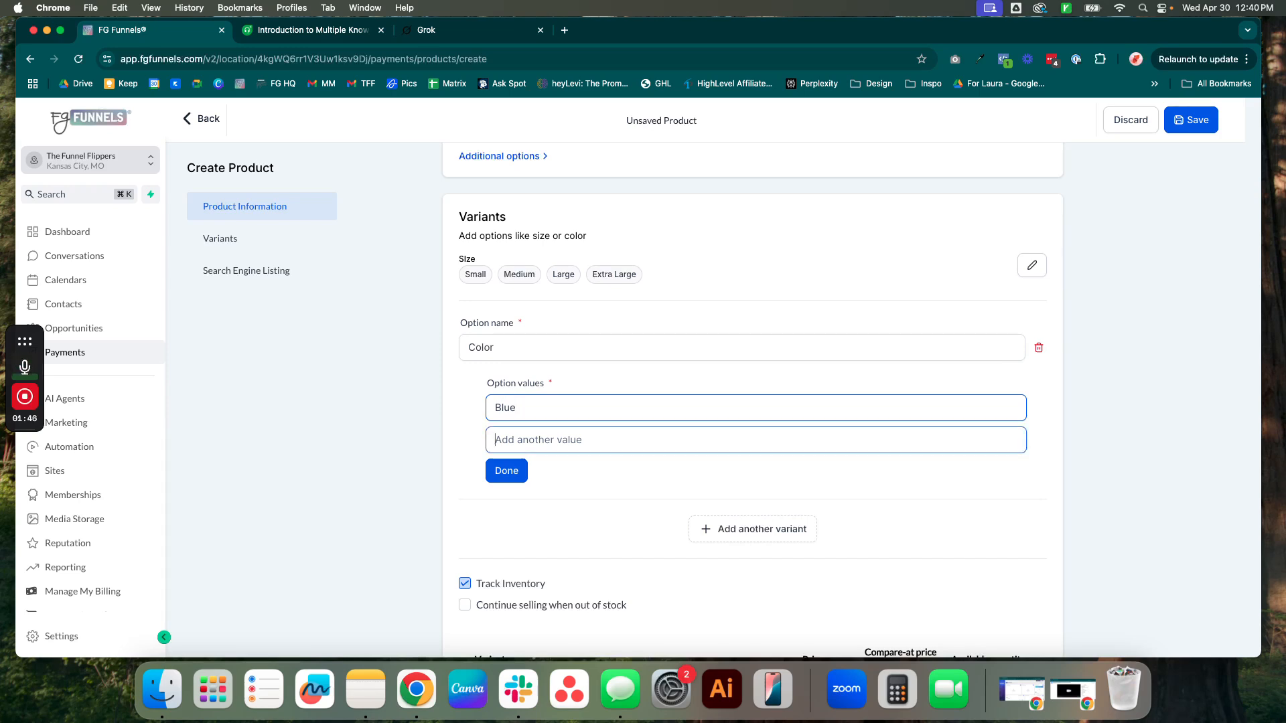
text(Green)
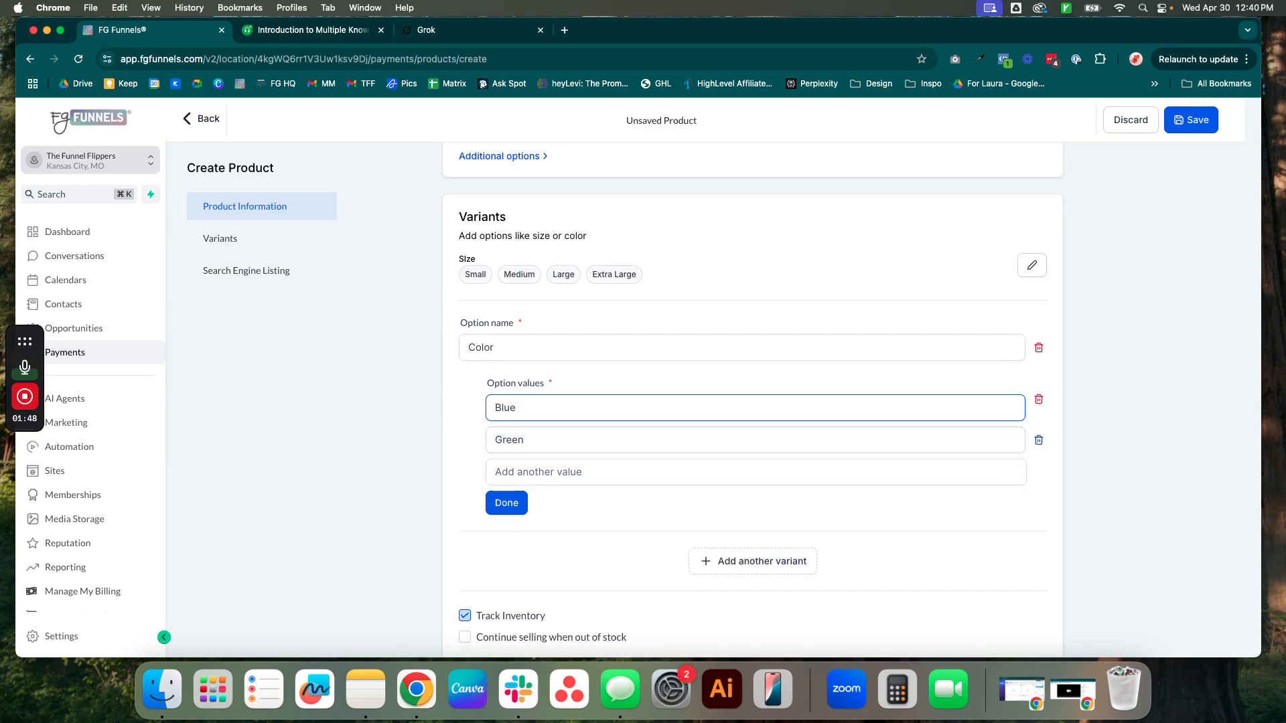
- Add the values Purple and Black to the Color option and finish the option
click(613, 477)
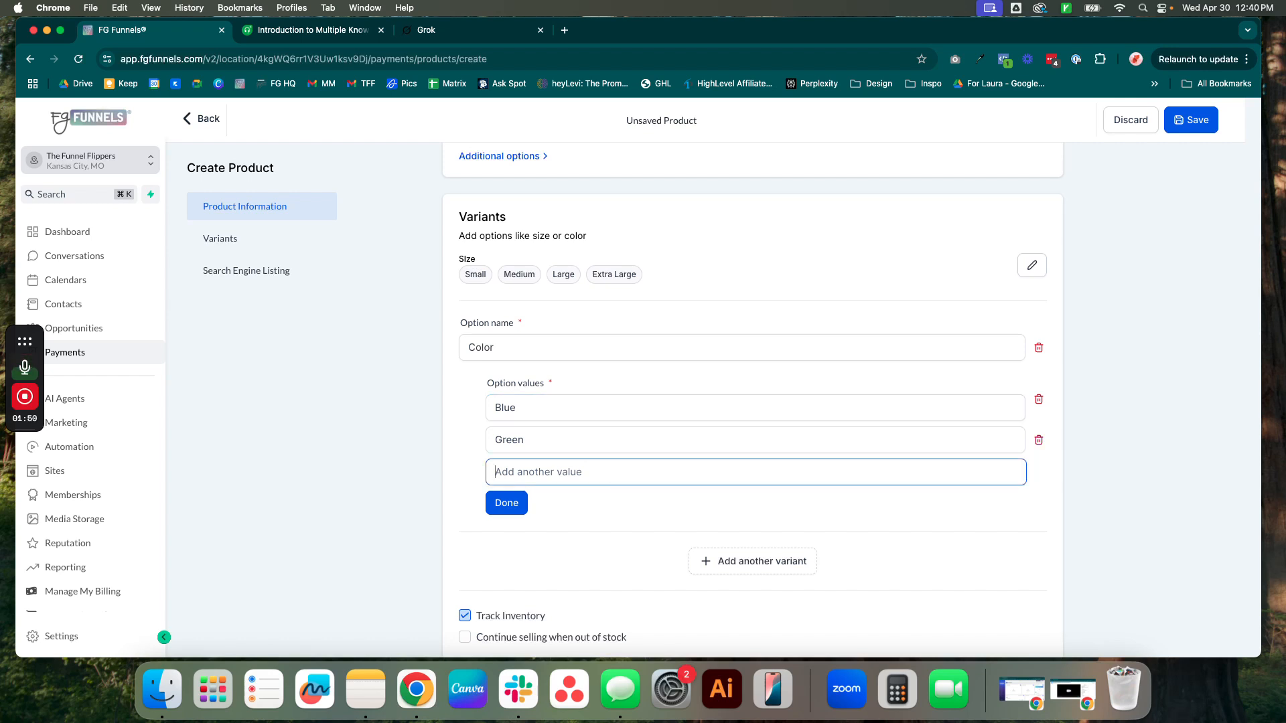
text(Ourpl)
key(BackSpace)
key(BackSpace)
key(BackSpace)
key(BackSpace)
text(P)
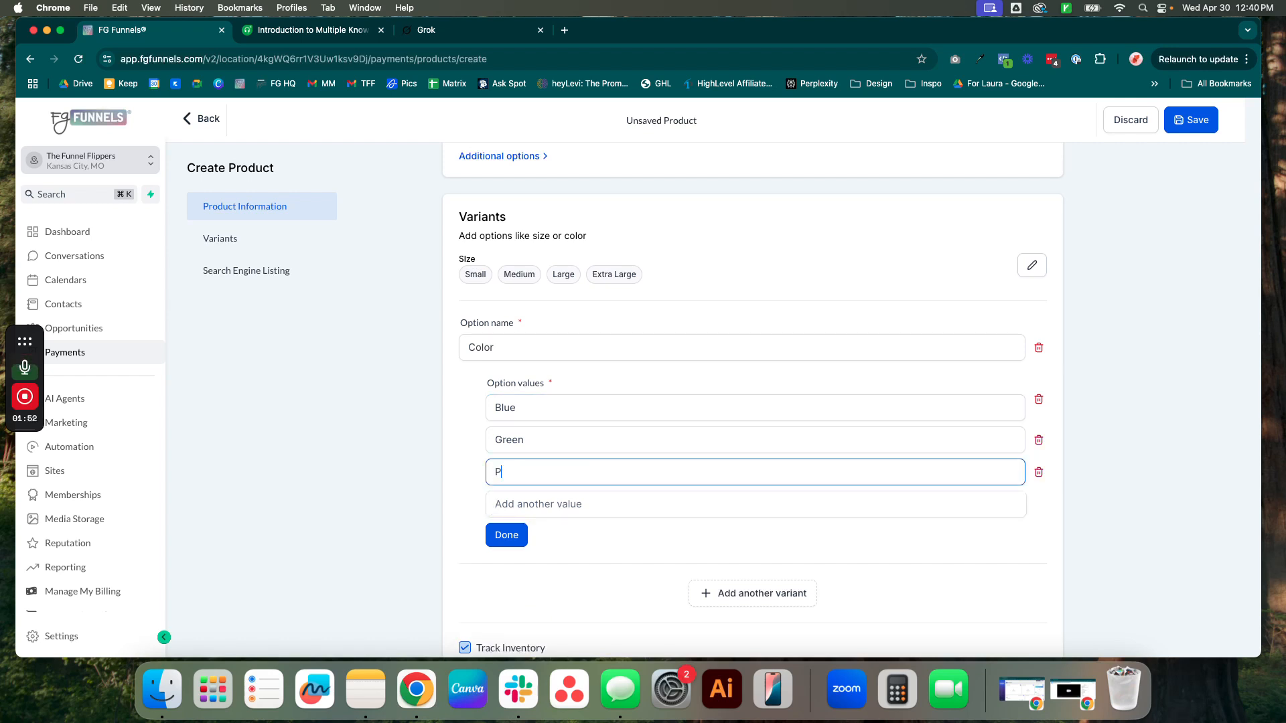
text(urple)
click(613, 503)
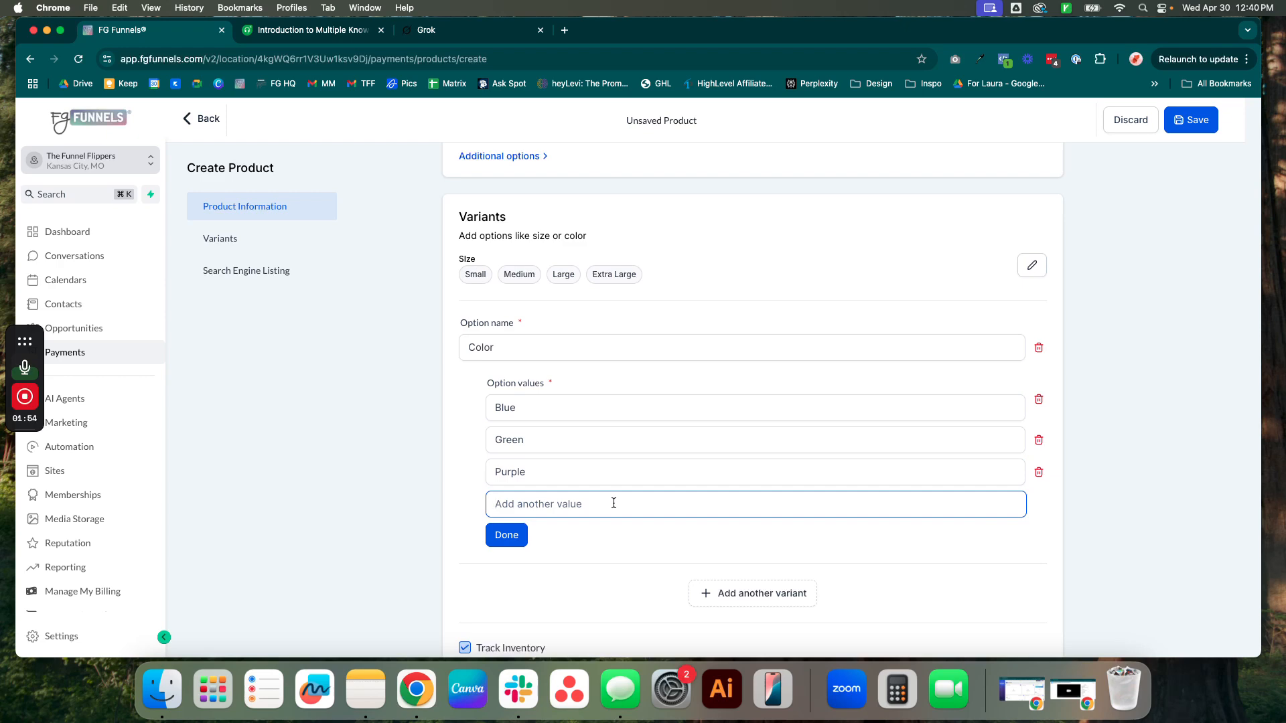
text(Blsck)
key(BackSpace)
key(BackSpace)
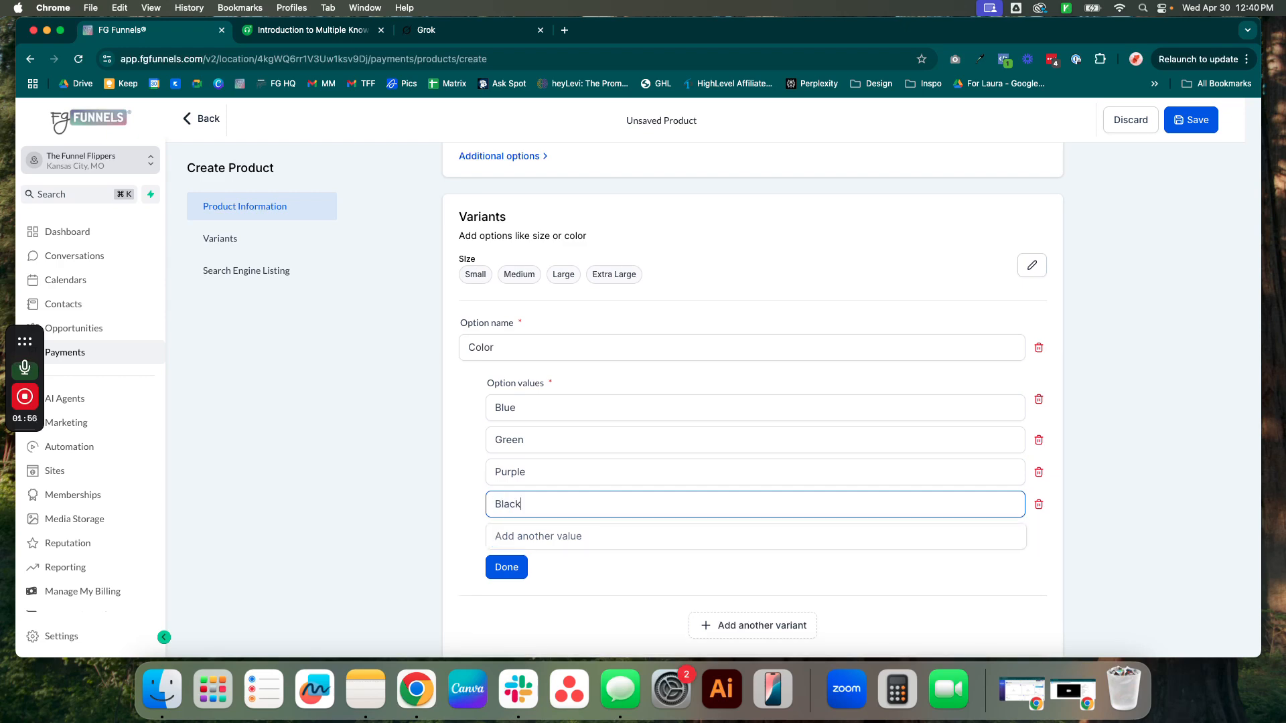
click(506, 567)
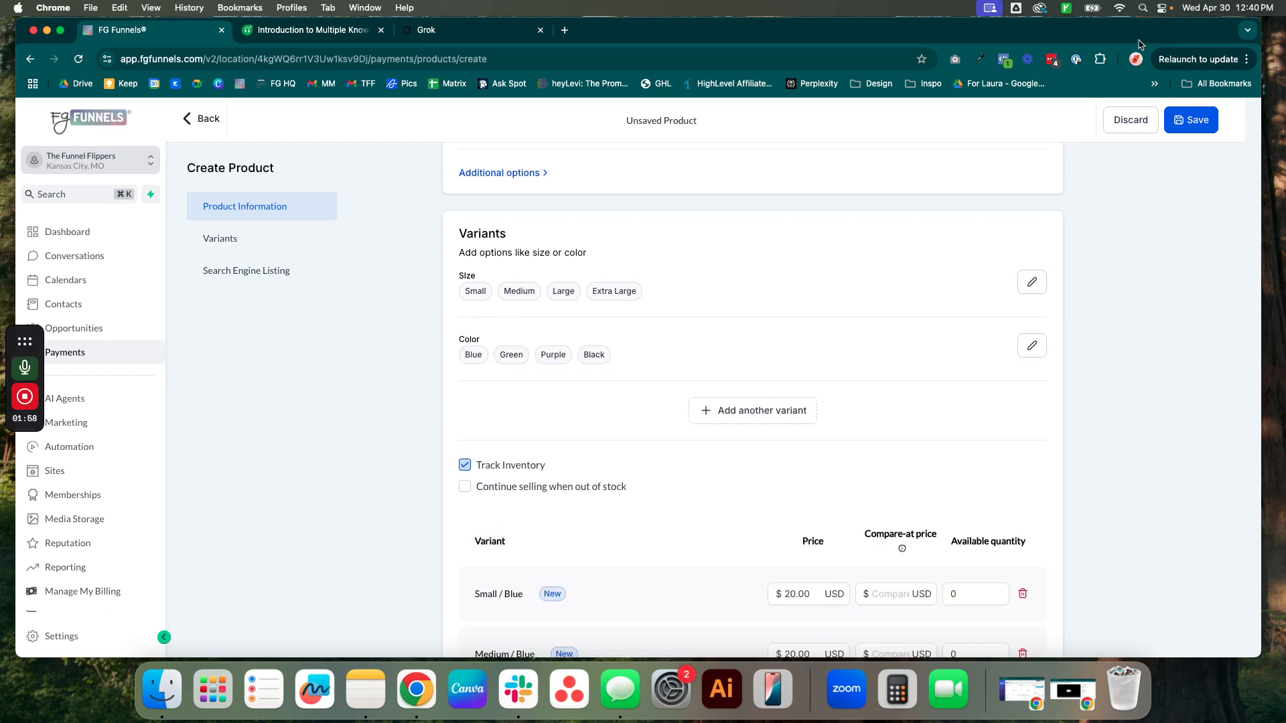
- Set the available quantities of the Blue variants to 10 for Small, 5 for Medium, 15 for Large and 15 for Extra Large
scroll(757, 499, down, 3)
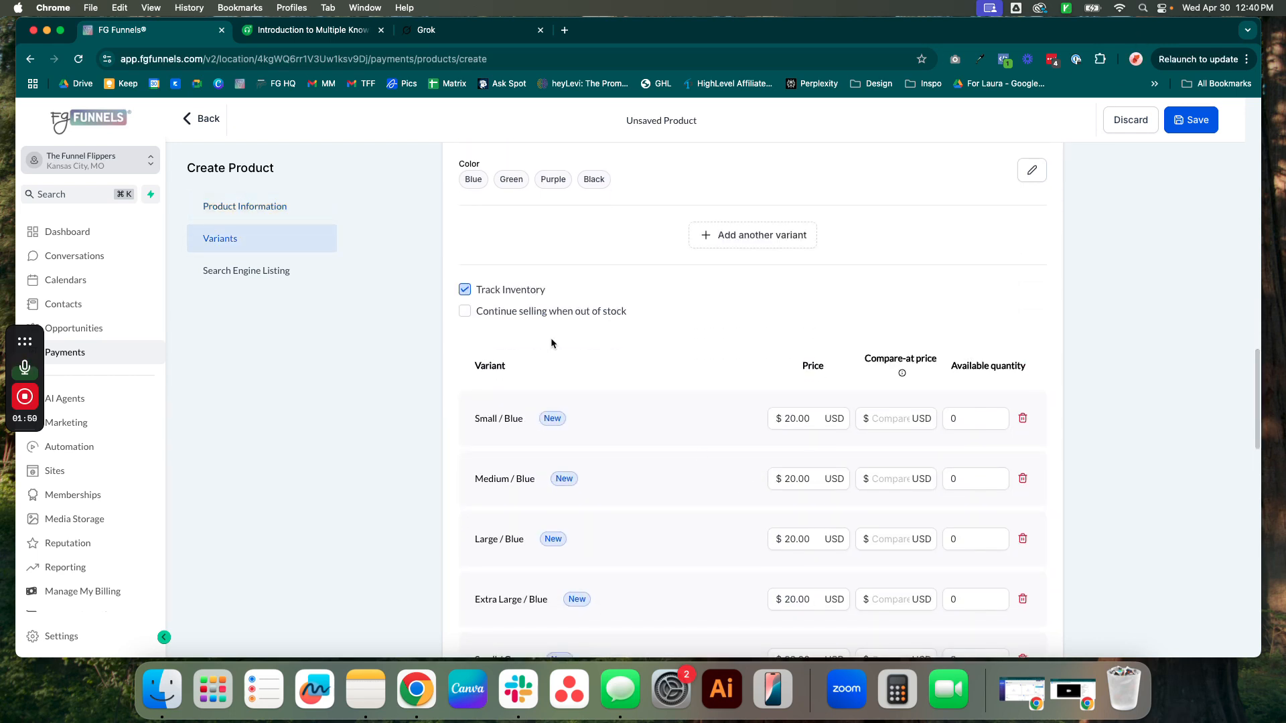
scroll(667, 375, down, 3)
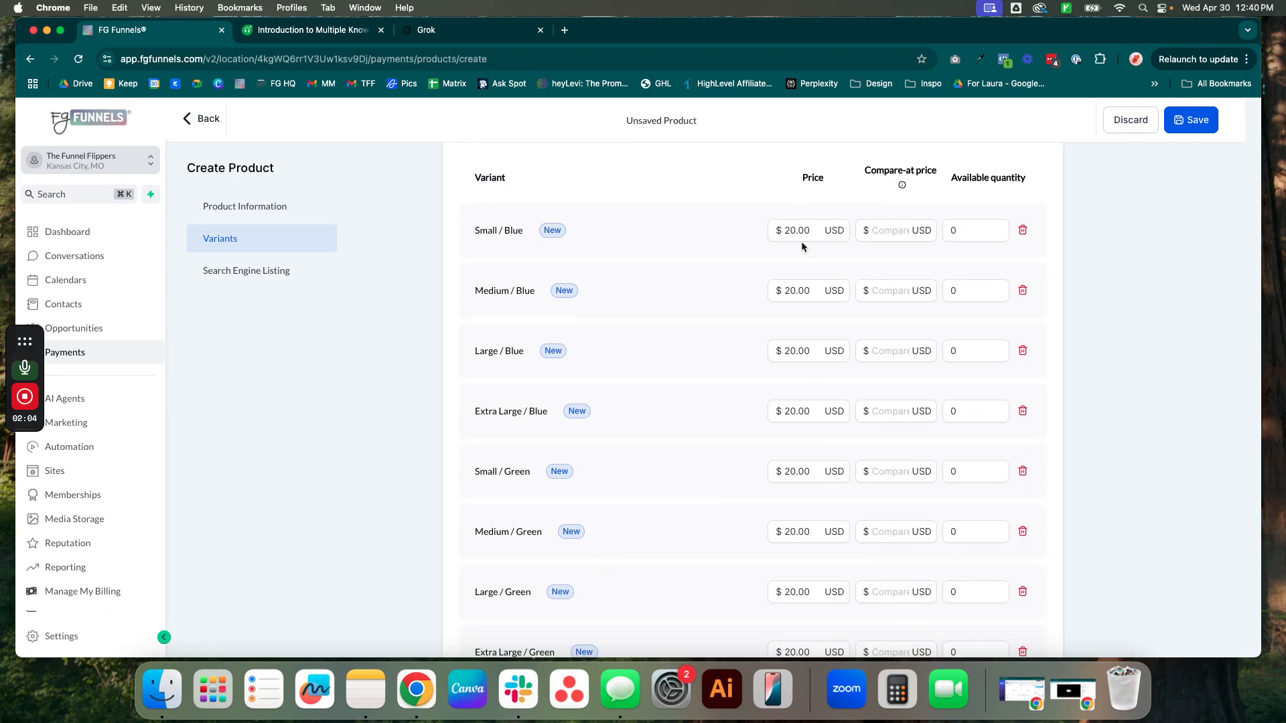
scroll(800, 624, down, 7)
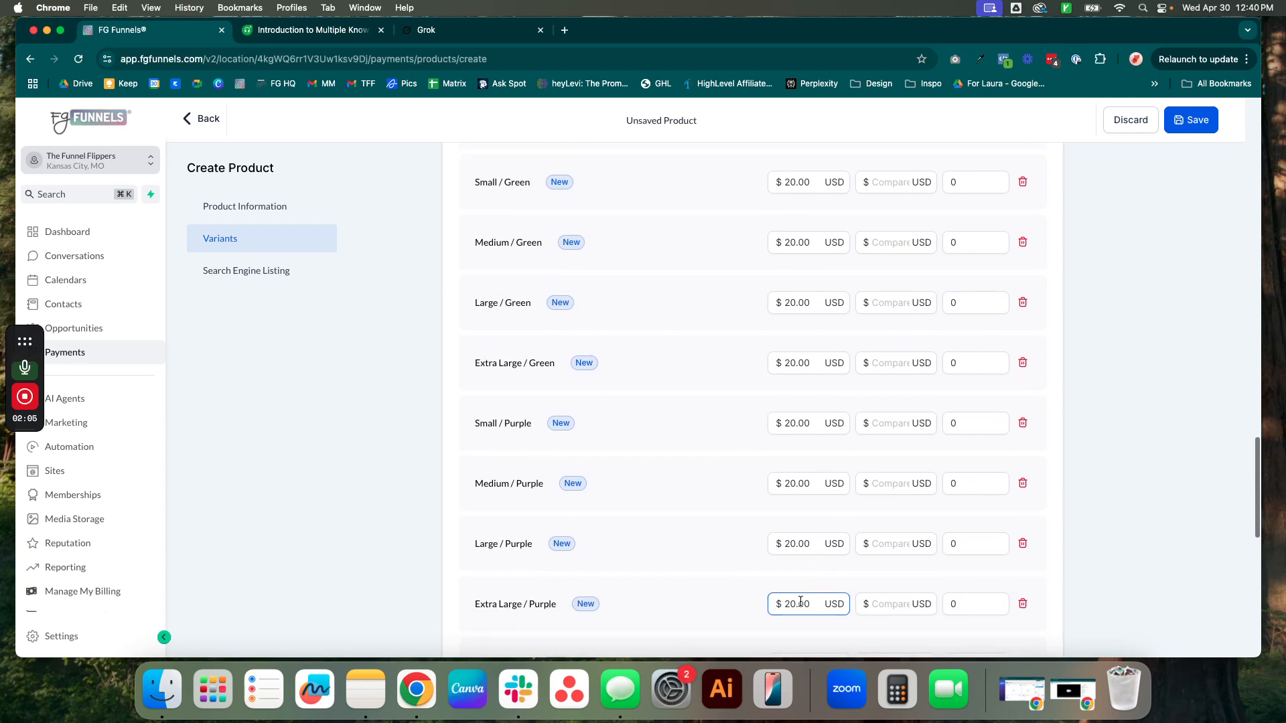
scroll(800, 589, up, 6)
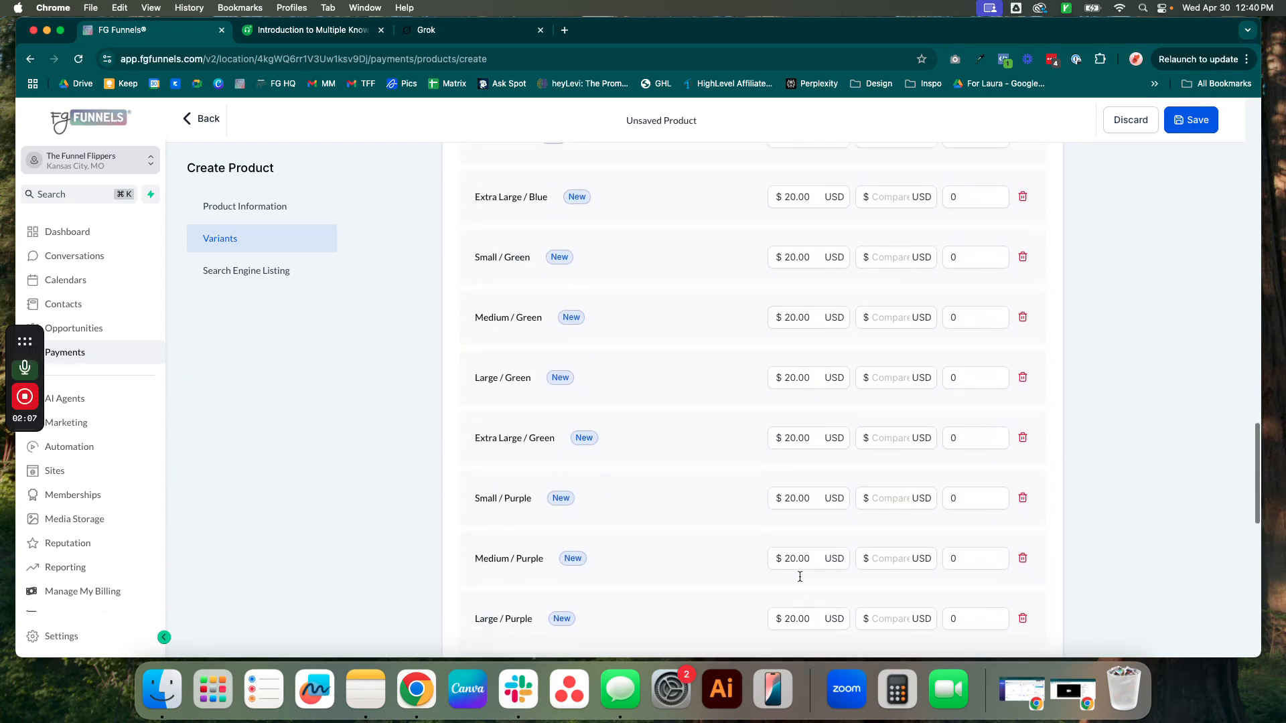
scroll(799, 576, up, 3)
click(964, 324)
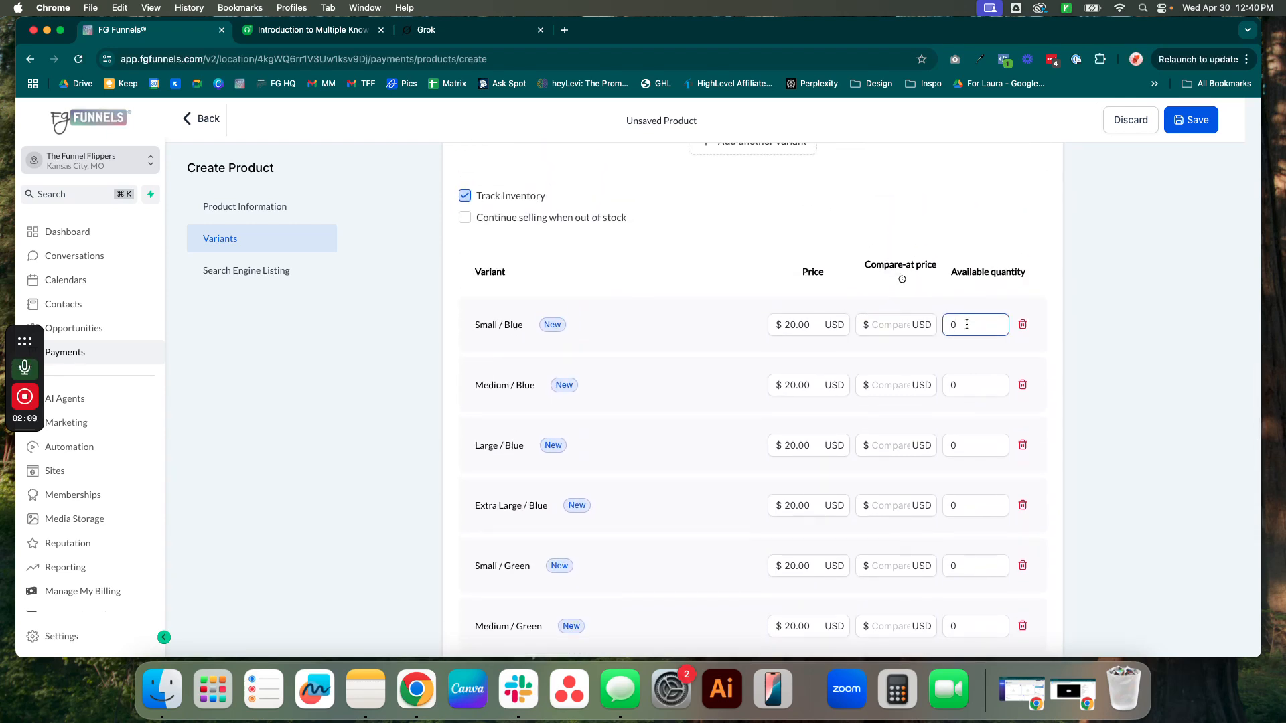
double_click(966, 323)
text(1)
double_click(966, 382)
text(5)
double_click(954, 444)
text(1)
double_click(965, 502)
text(15)
- Set the available quantities of the Green variants to 10 for Small, 5 for Medium and 5 for Large
double_click(962, 564)
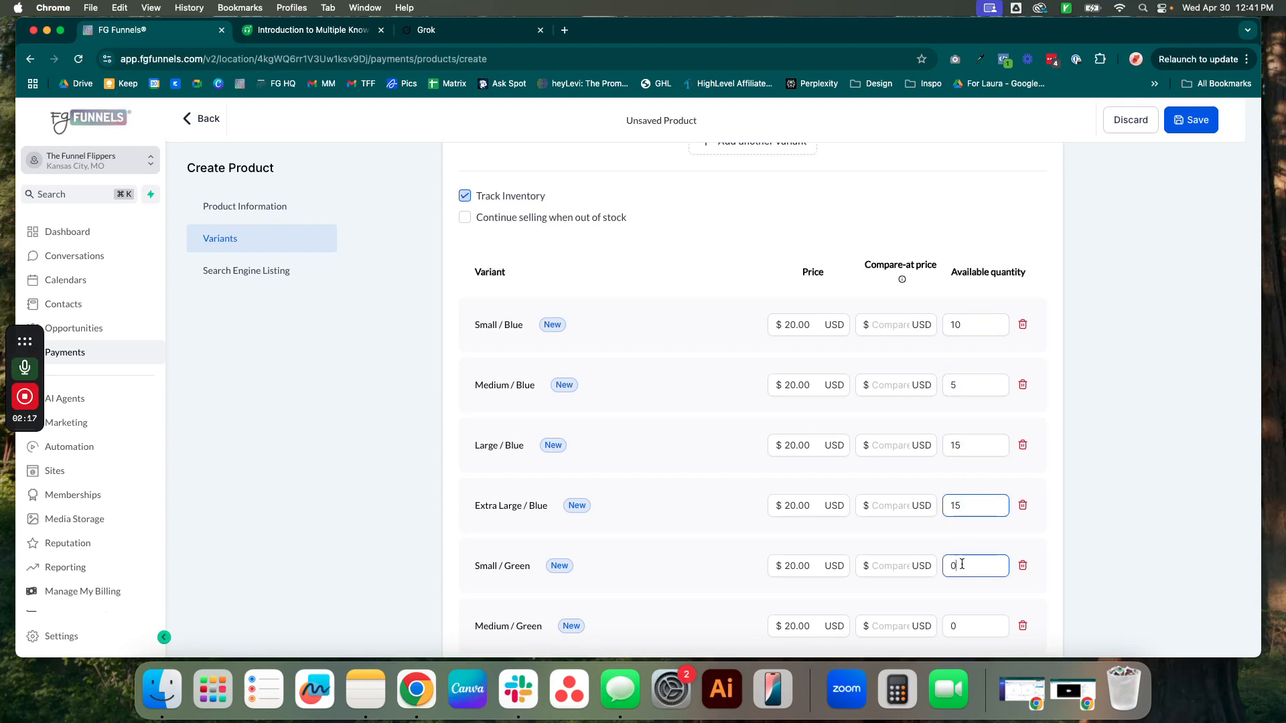
text(10)
scroll(955, 560, down, 3)
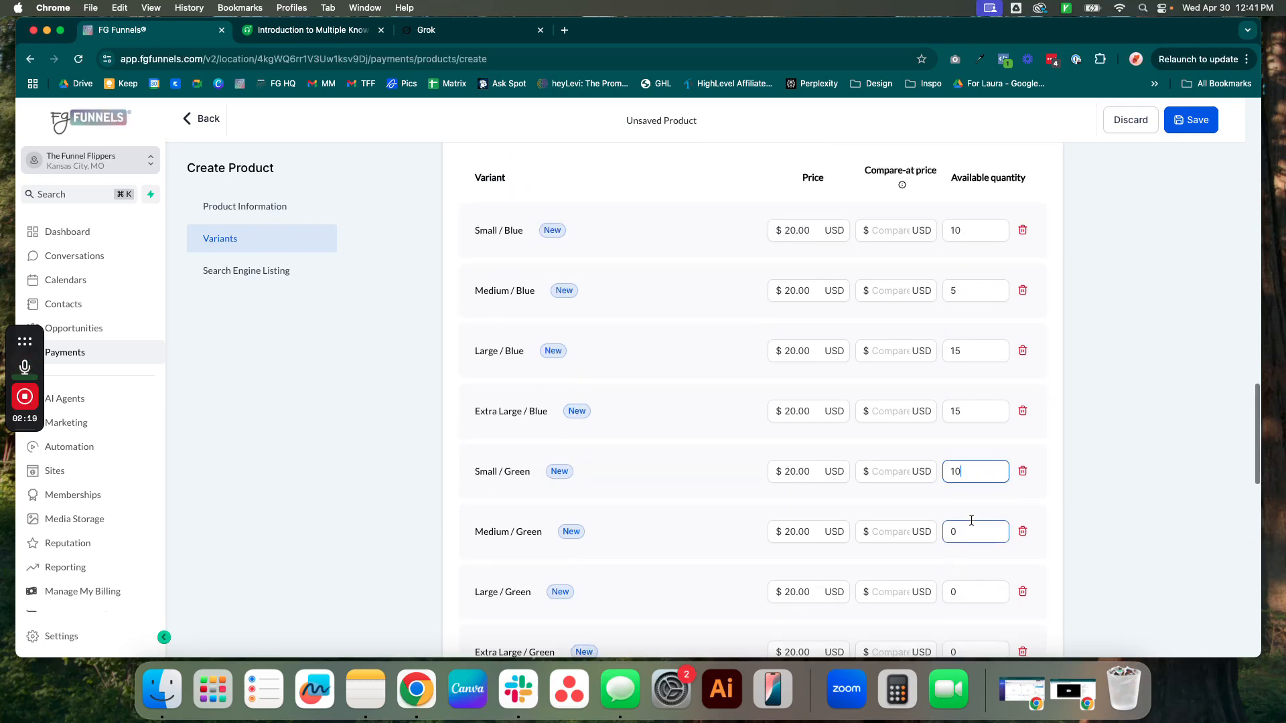
double_click(971, 521)
text(5)
double_click(967, 590)
text(5)
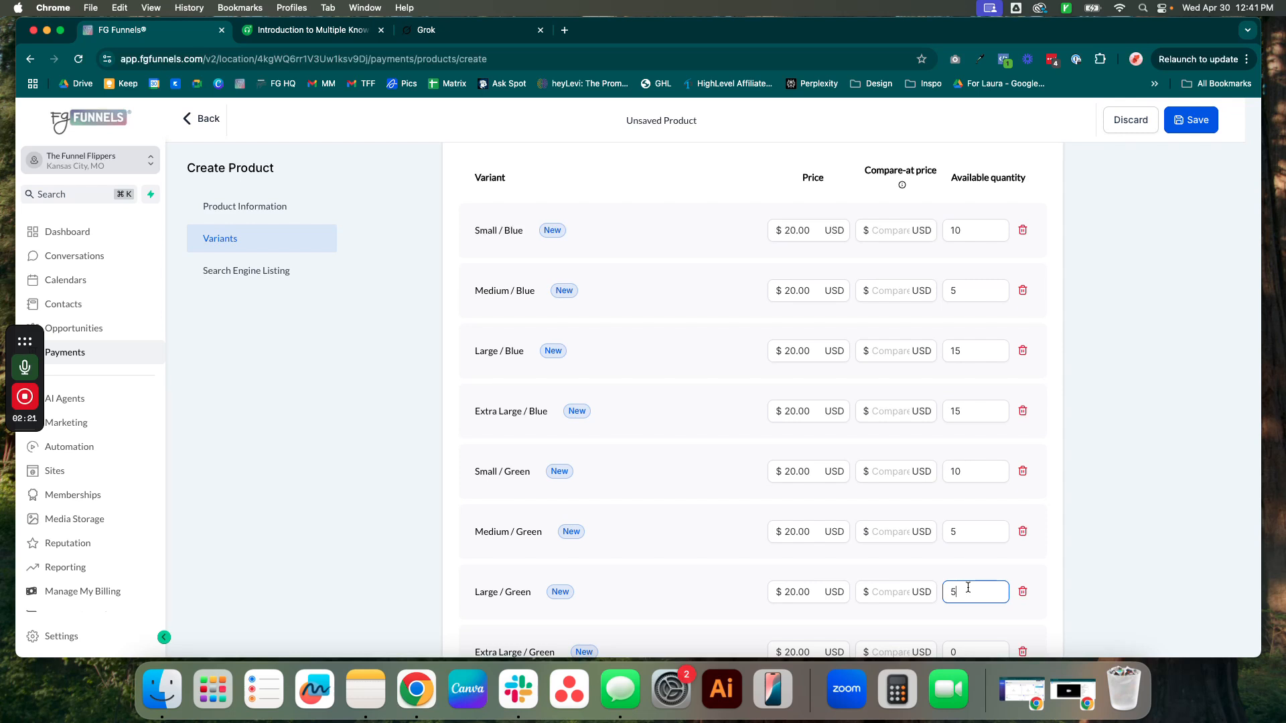
- Look over the remaining variants and the search engine listing fields, and save the product
scroll(951, 489, down, 5)
scroll(918, 497, down, 10)
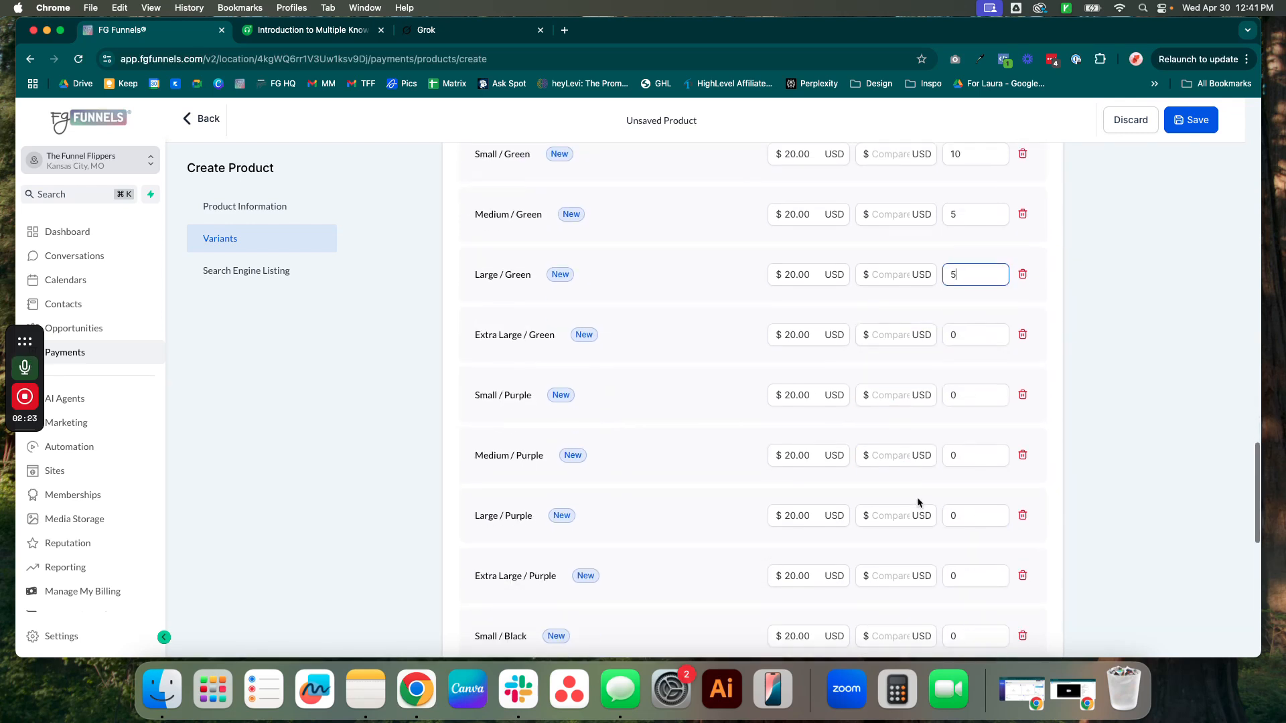
click(917, 498)
scroll(673, 360, down, 3)
scroll(646, 357, down, 2)
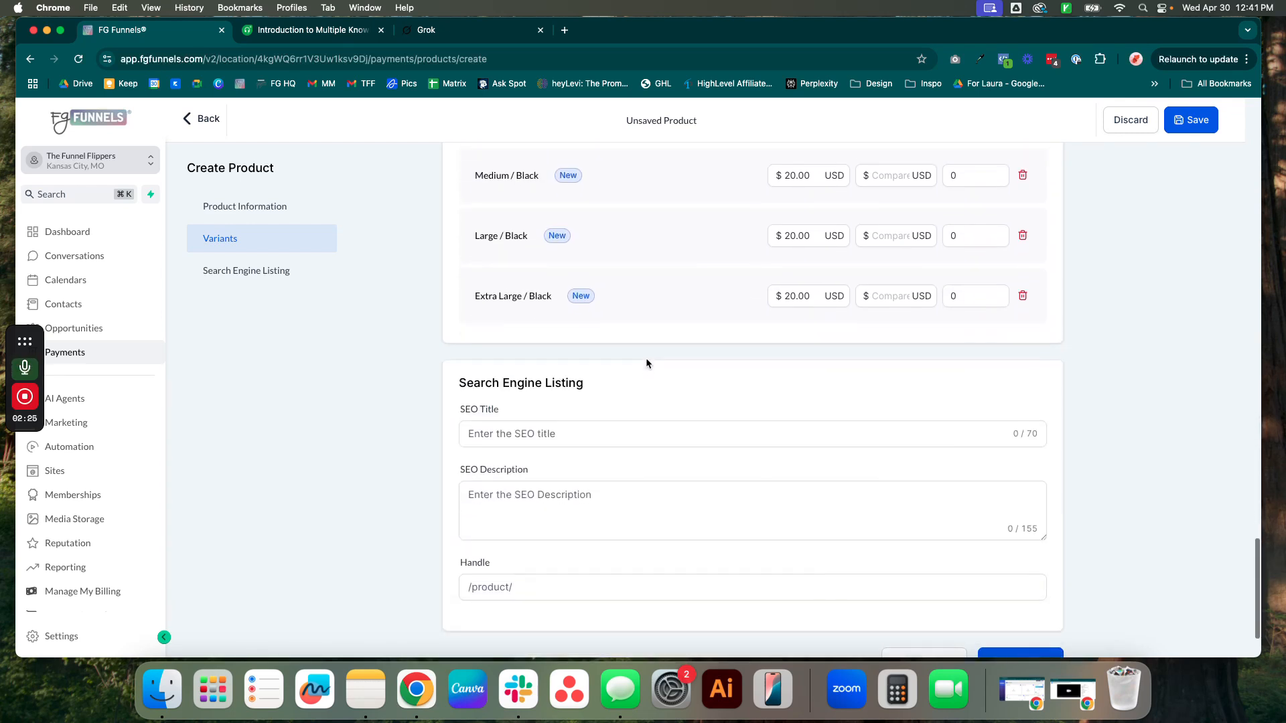
scroll(684, 371, down, 1)
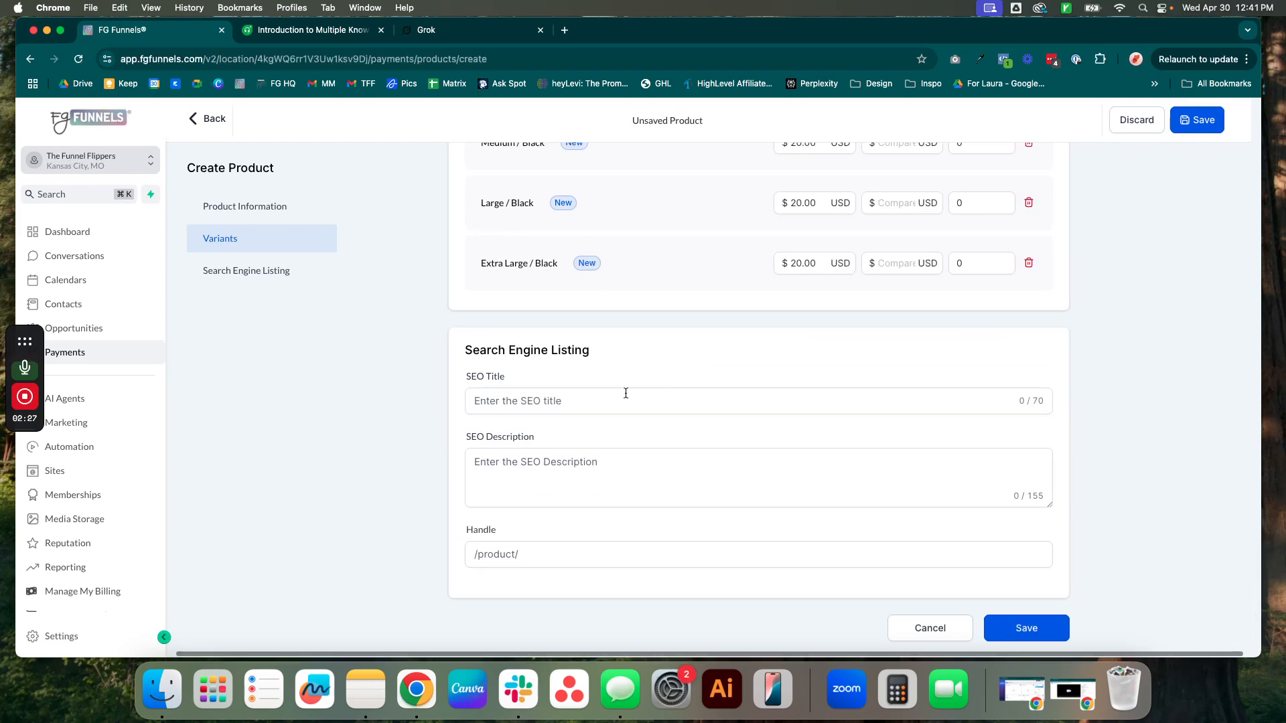
drag(467, 344, 620, 343)
click(630, 343)
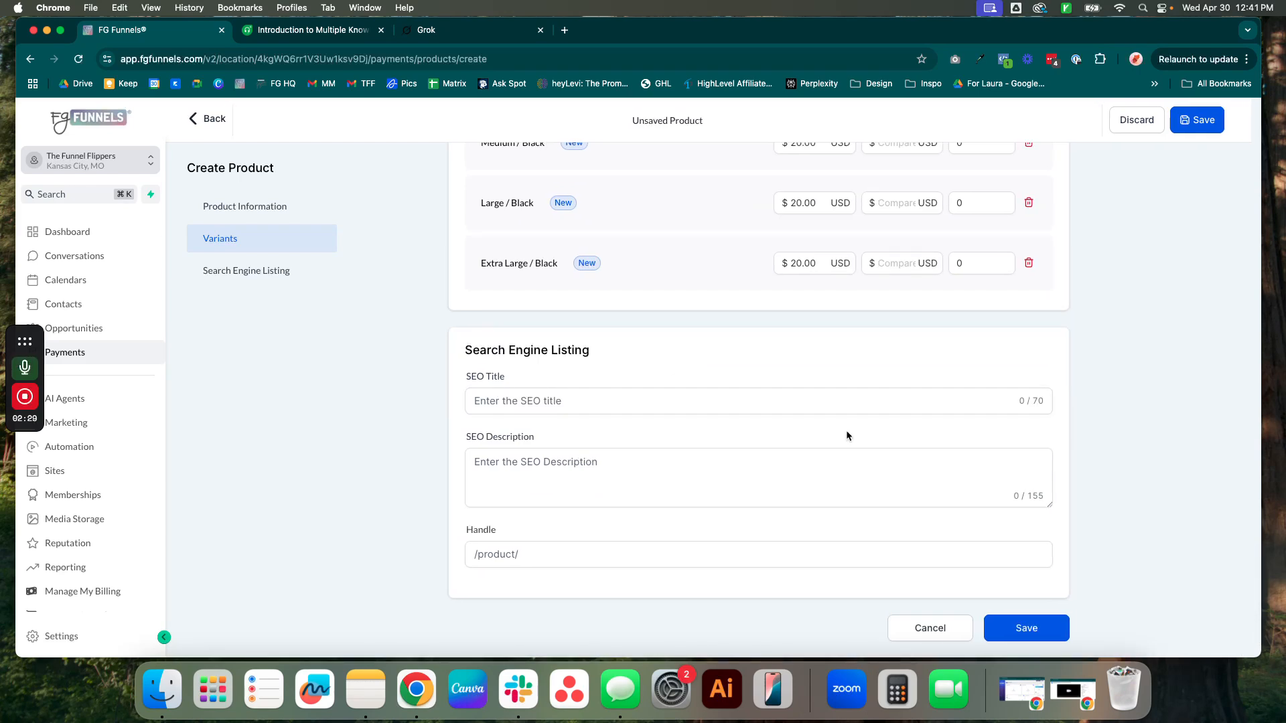
click(1025, 626)
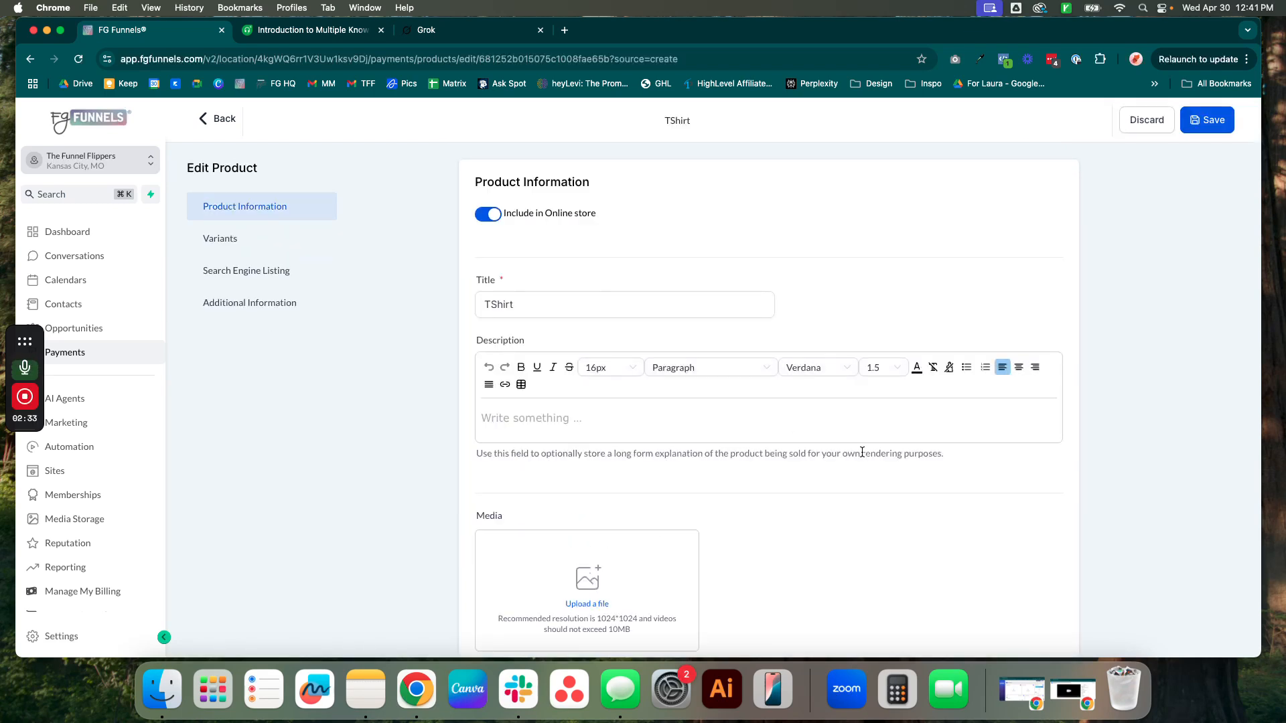
- Review the saved TShirt's options and variant list, including the image option of the Large / Blue variant
scroll(861, 452, down, 15)
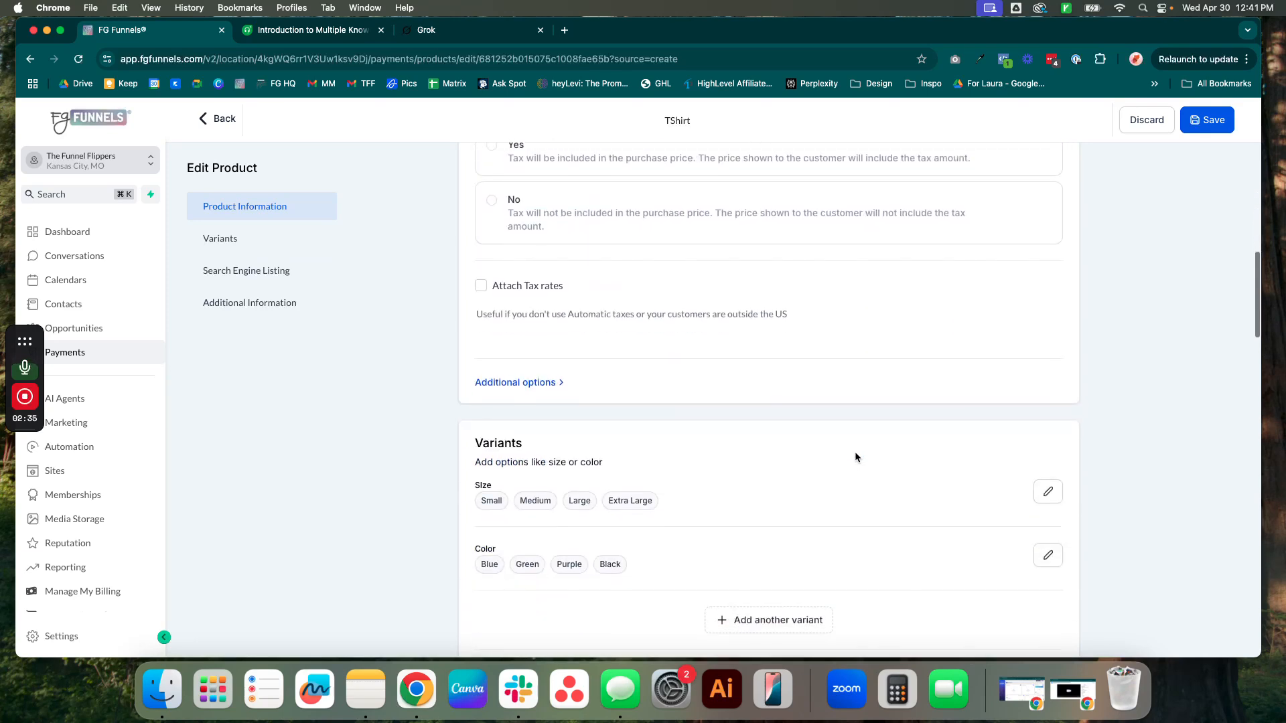
scroll(854, 452, down, 4)
scroll(643, 487, down, 4)
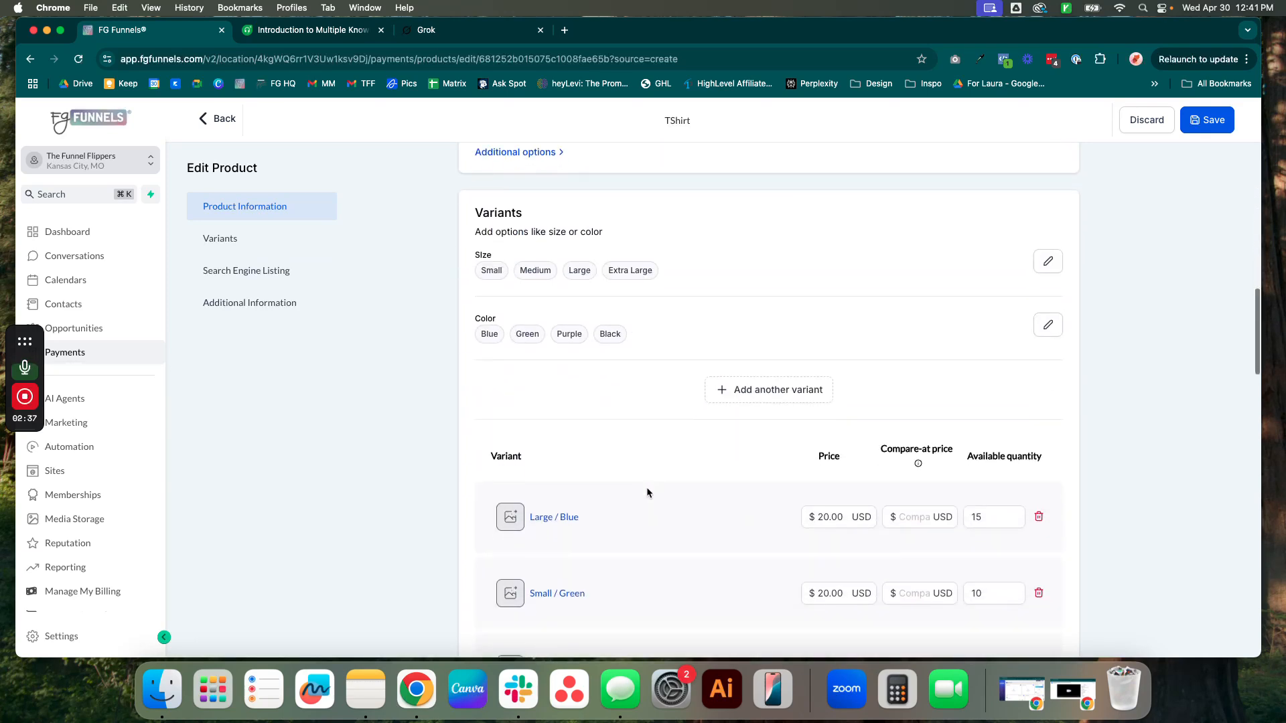
scroll(645, 487, down, 1)
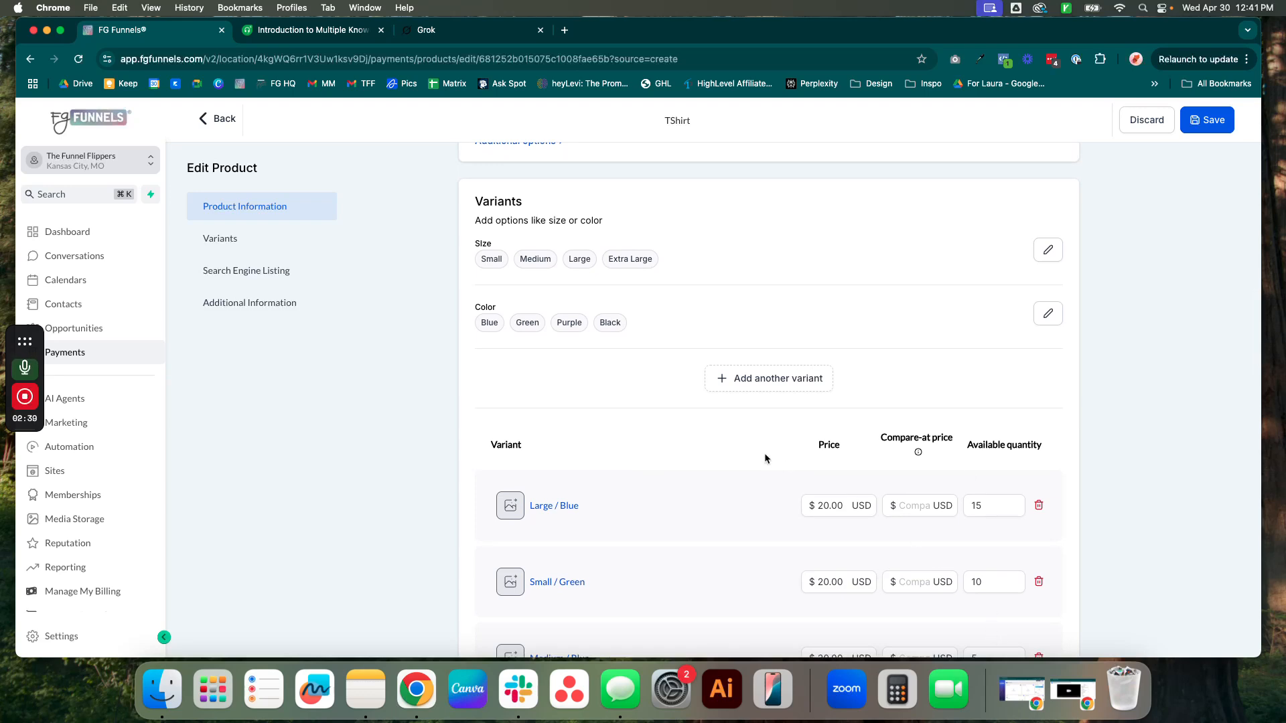
scroll(750, 457, up, 2)
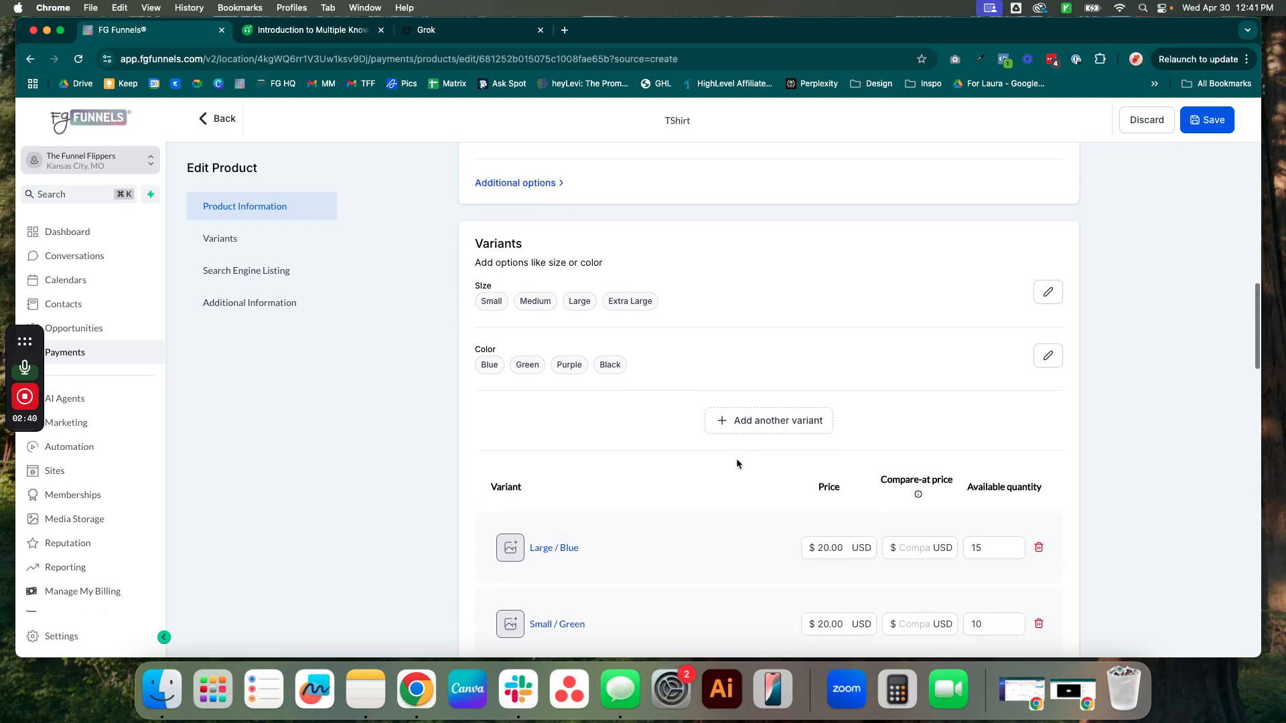
click(510, 550)
click(830, 478)
scroll(702, 537, down, 2)
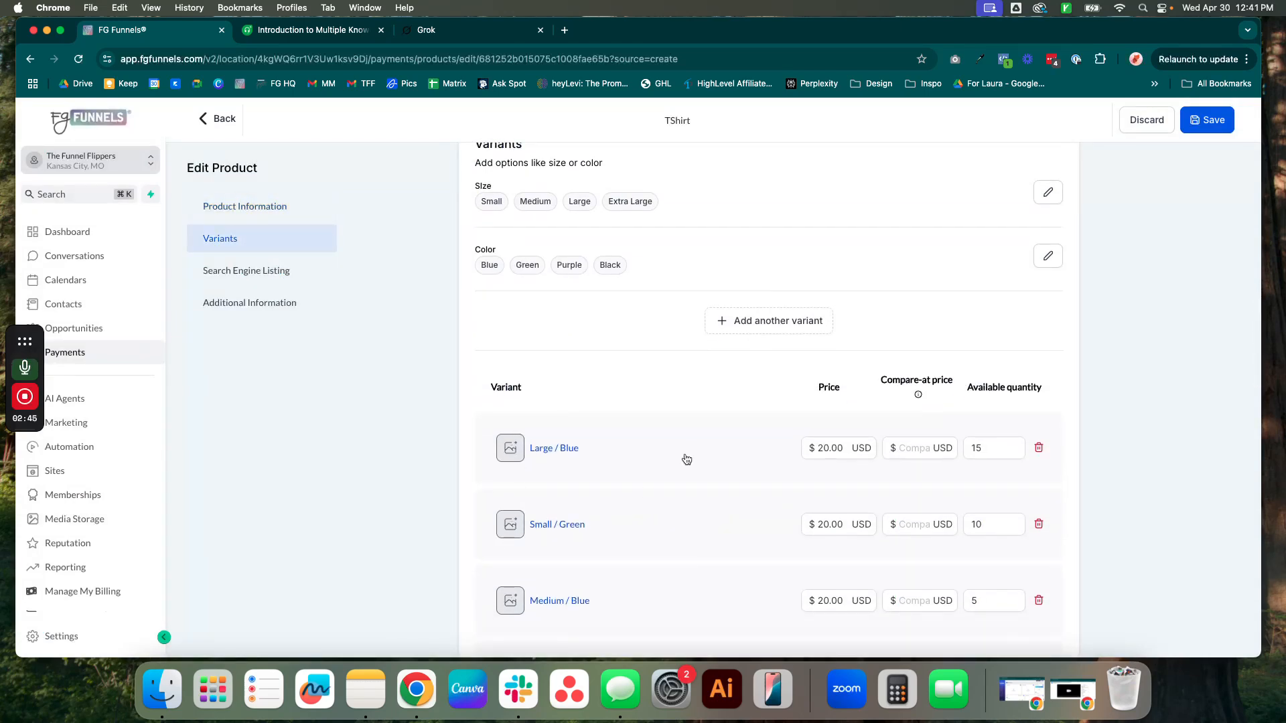
scroll(686, 460, up, 2)
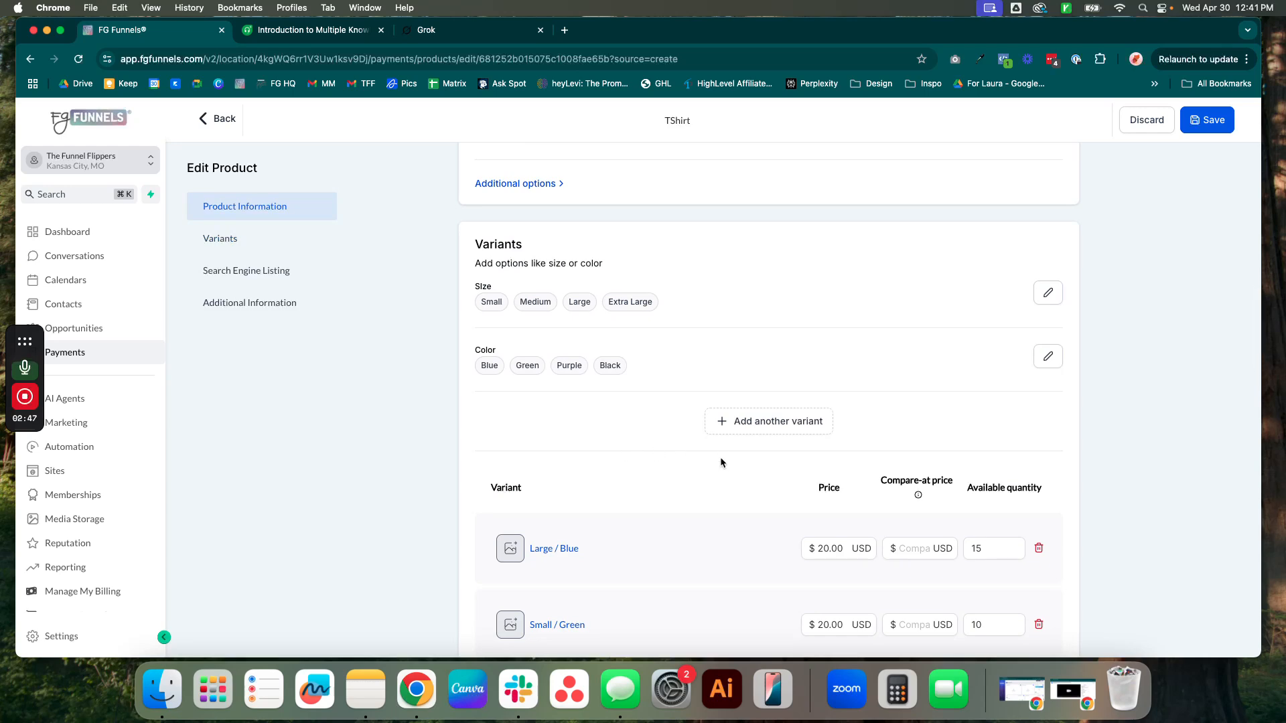
scroll(720, 456, up, 10)
scroll(756, 414, up, 7)
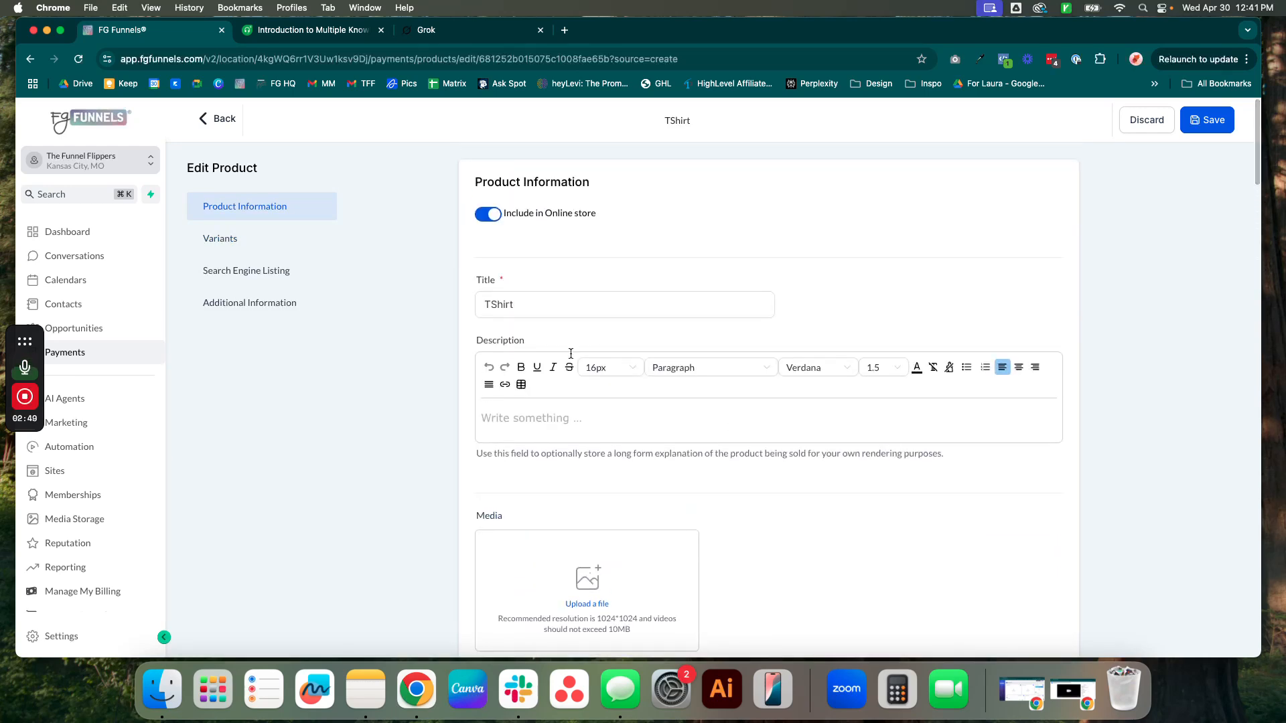
- Return to the product list and delete the TShirt product
click(224, 119)
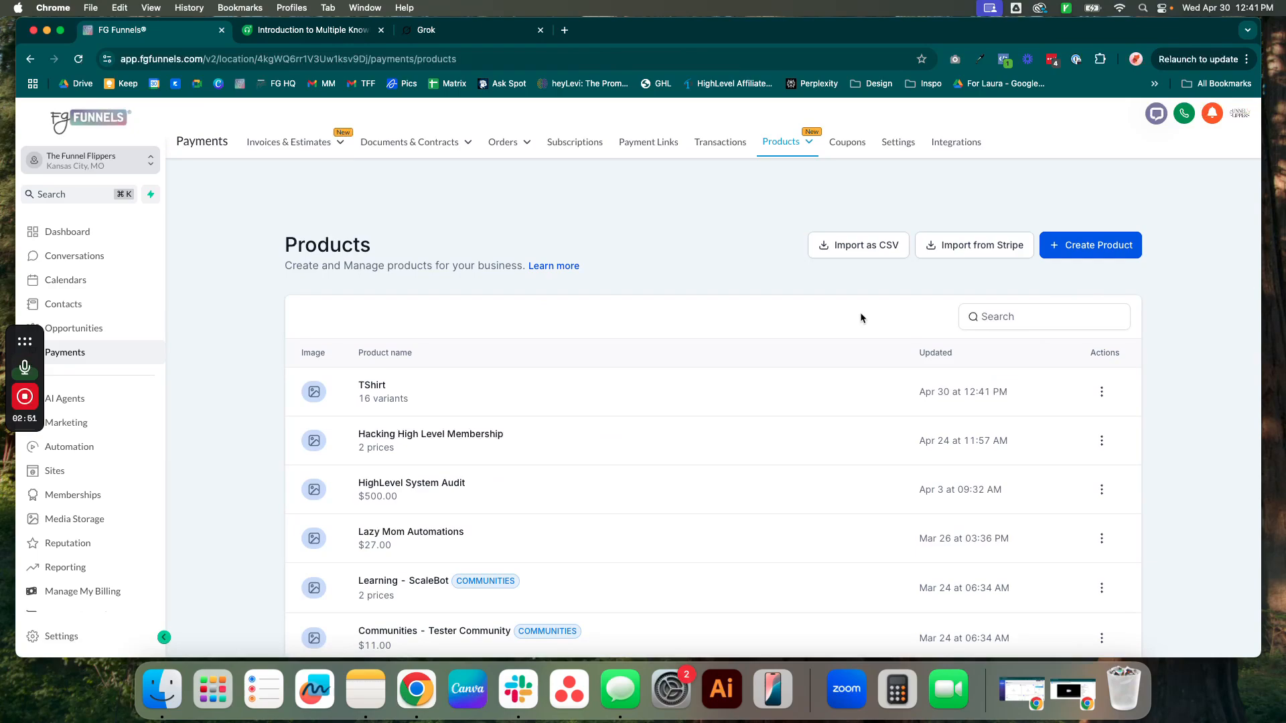
click(1100, 391)
click(1106, 362)
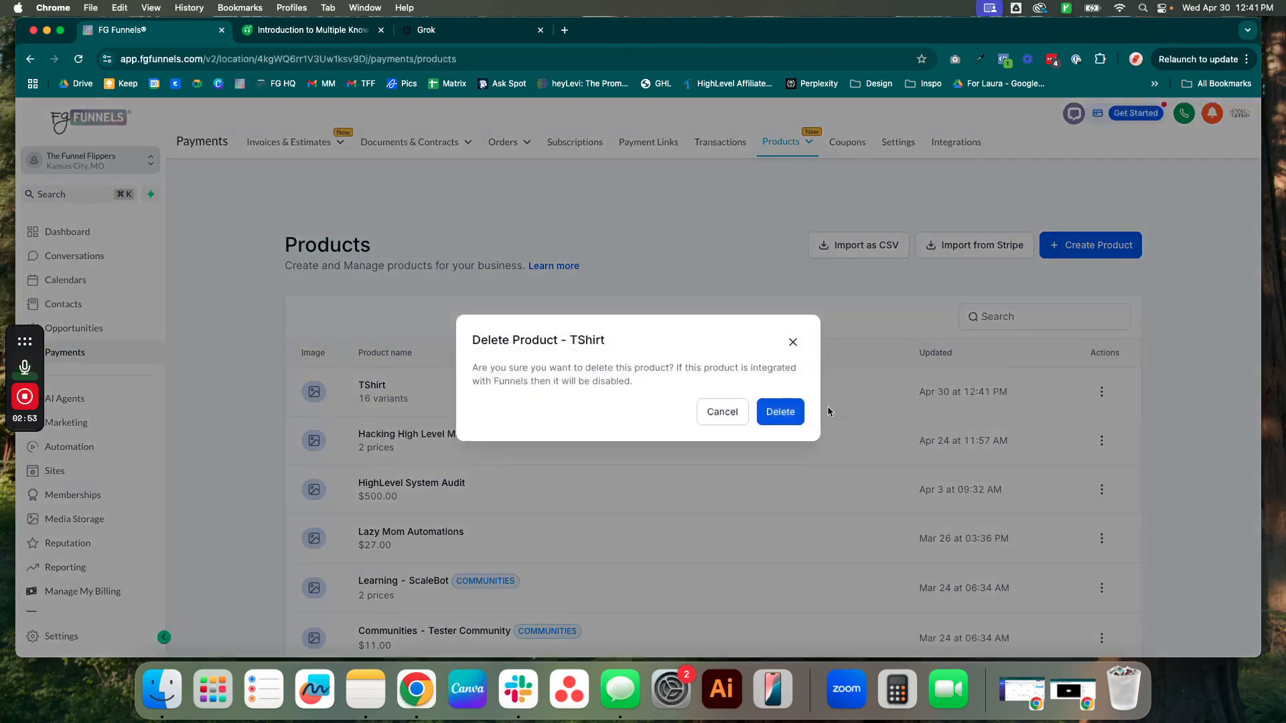
click(777, 411)
- Create a new product with the title Perfume
click(1078, 248)
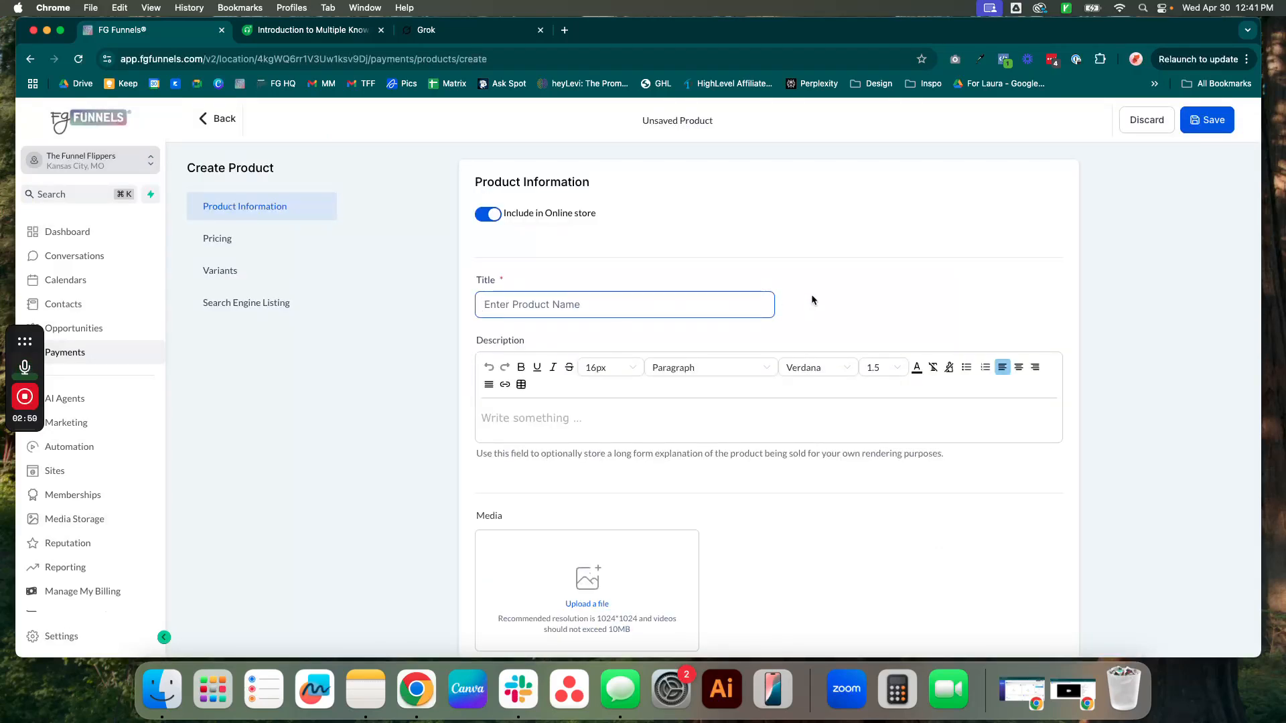
text(Perfume)
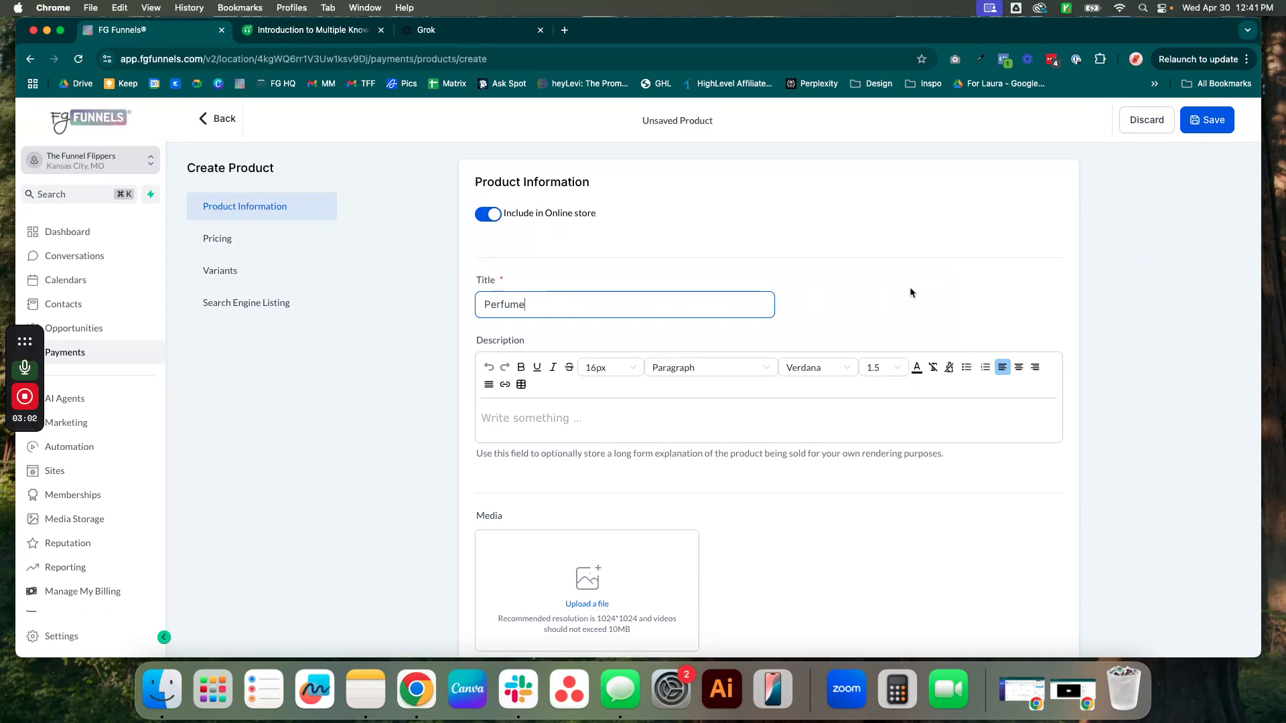
click(936, 295)
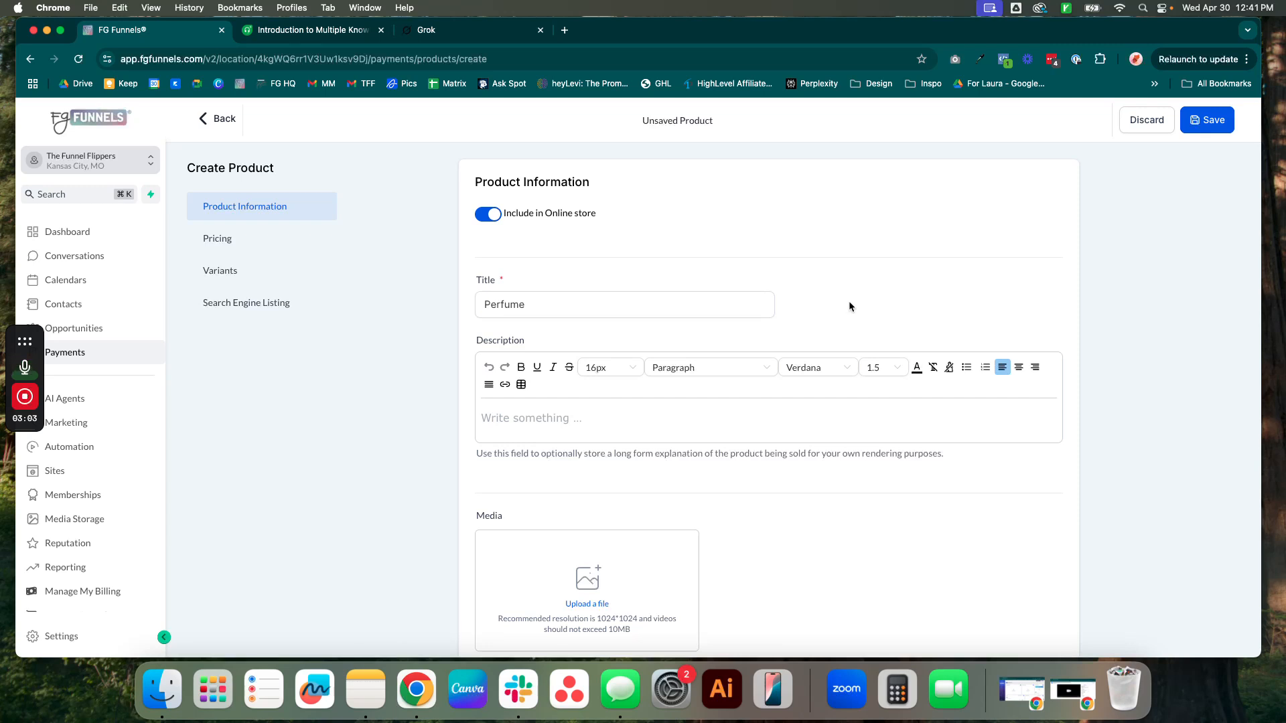
click(537, 304)
scroll(791, 402, down, 2)
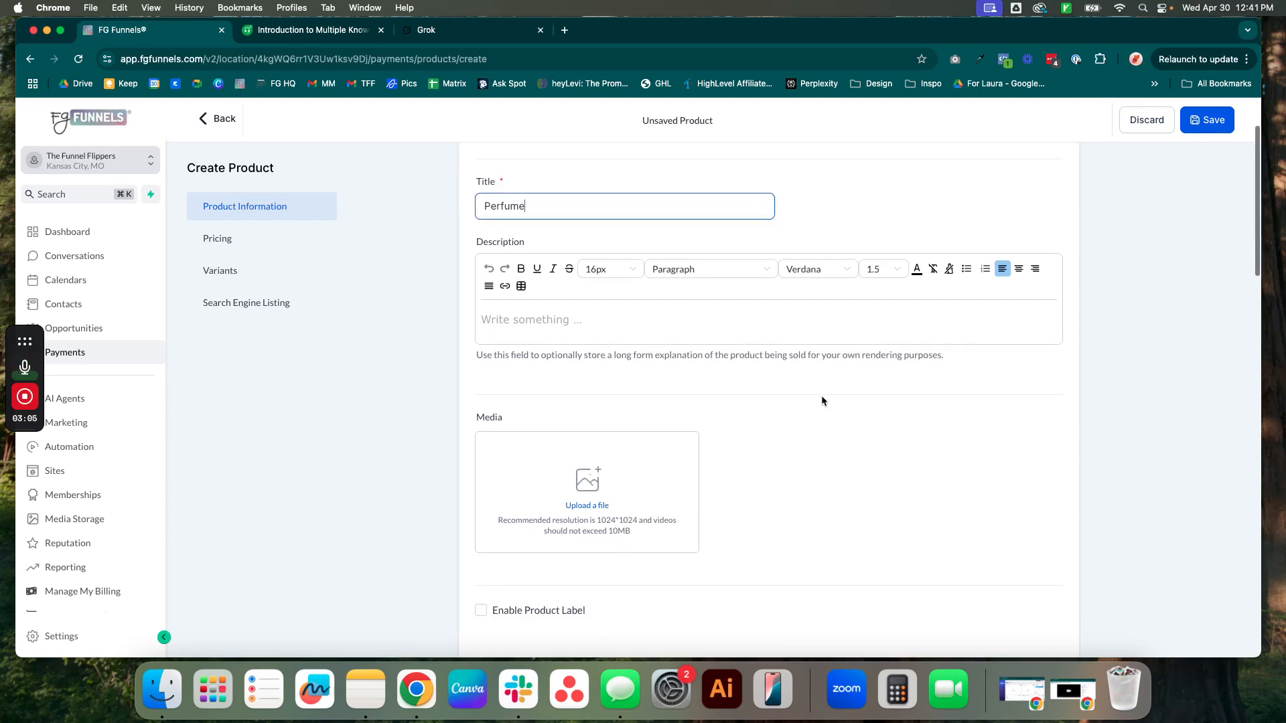
- Add a variant option to the Perfume product and name it Size
scroll(822, 400, down, 7)
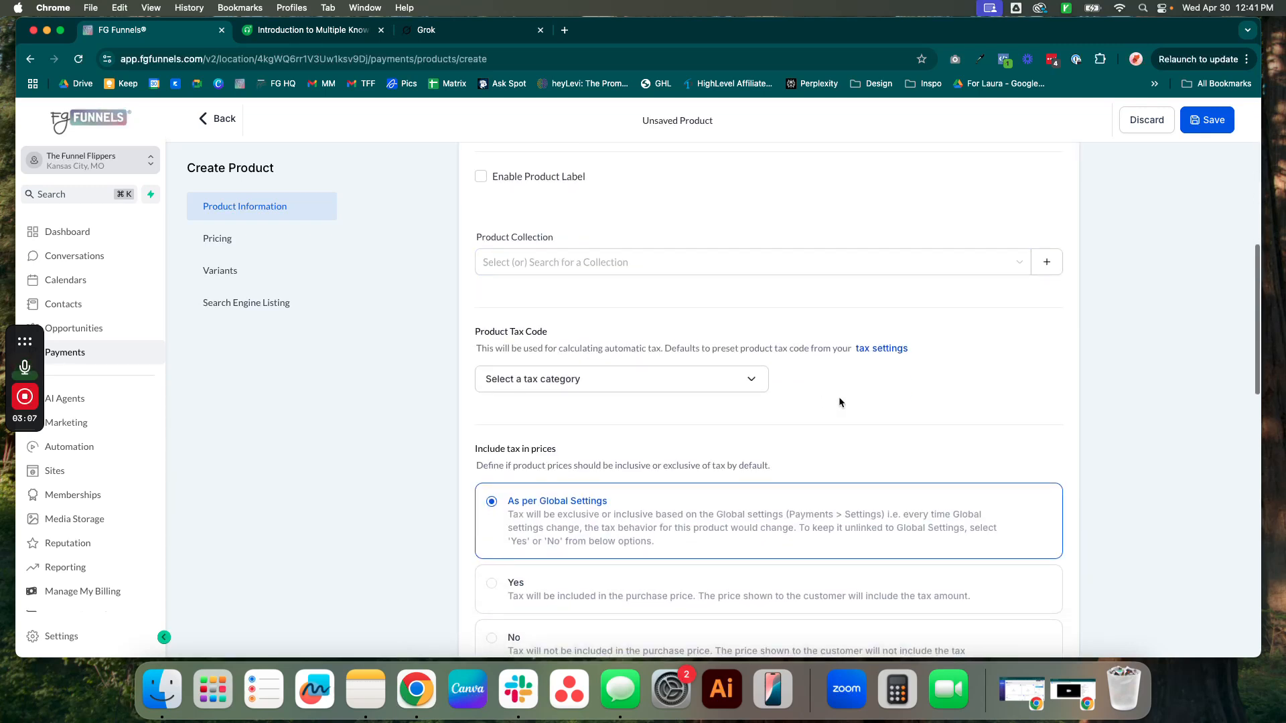
scroll(838, 396, down, 9)
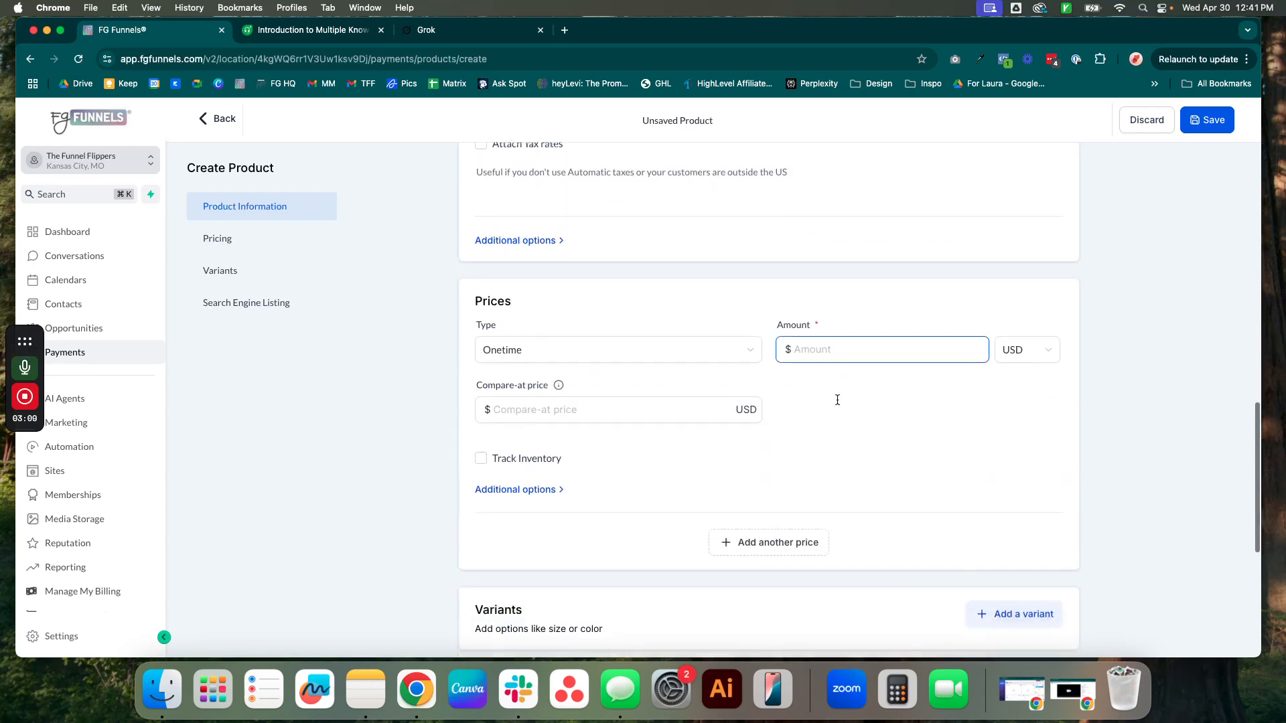
scroll(837, 400, down, 3)
click(1000, 454)
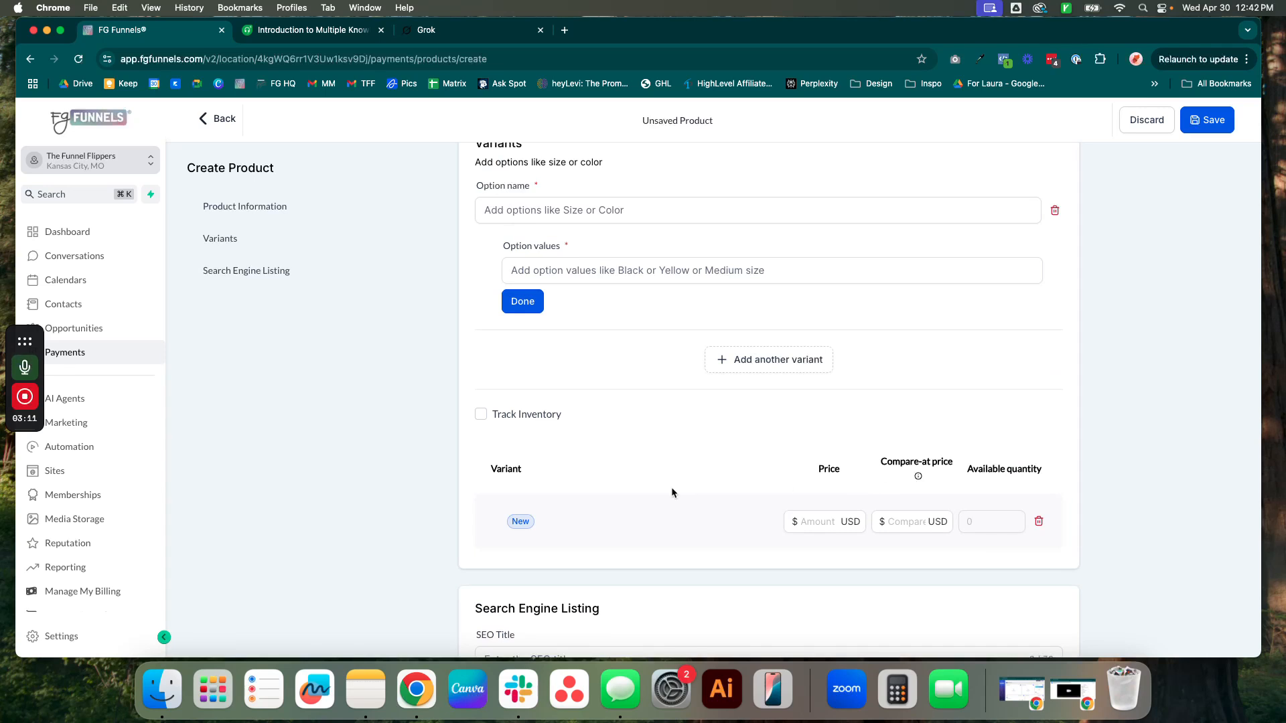
scroll(671, 486, up, 2)
click(545, 308)
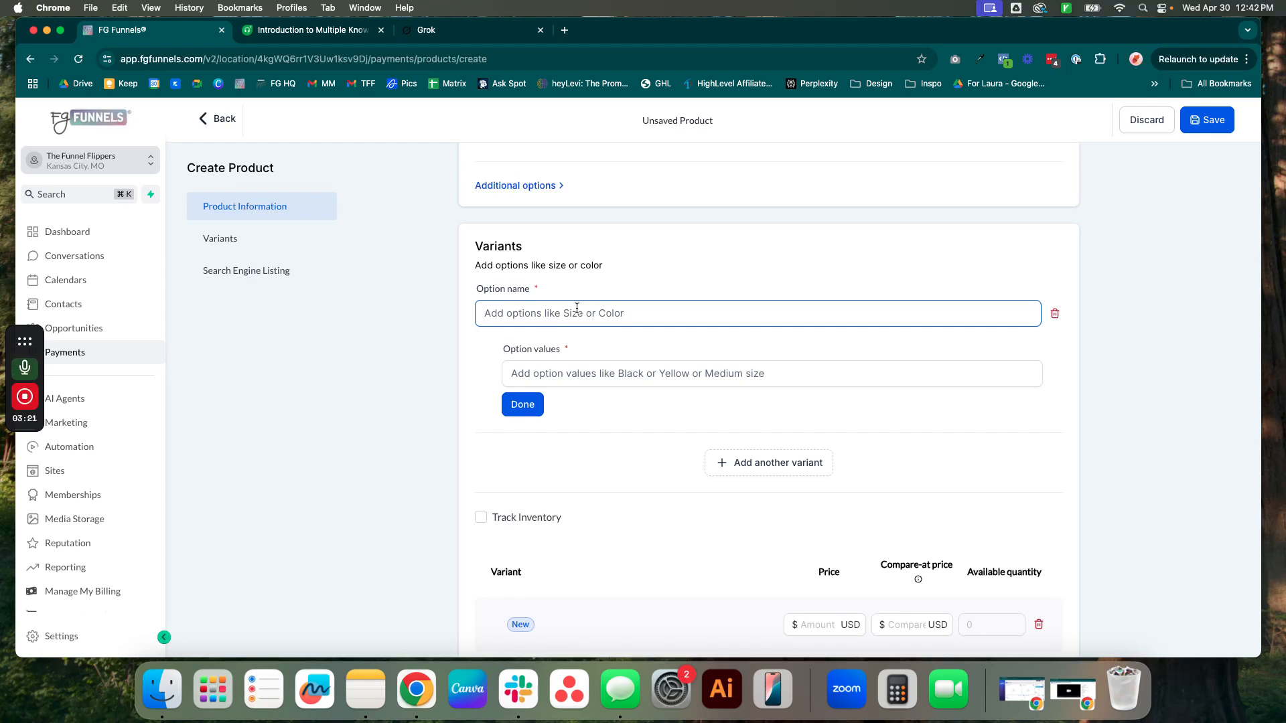
text(Scent)
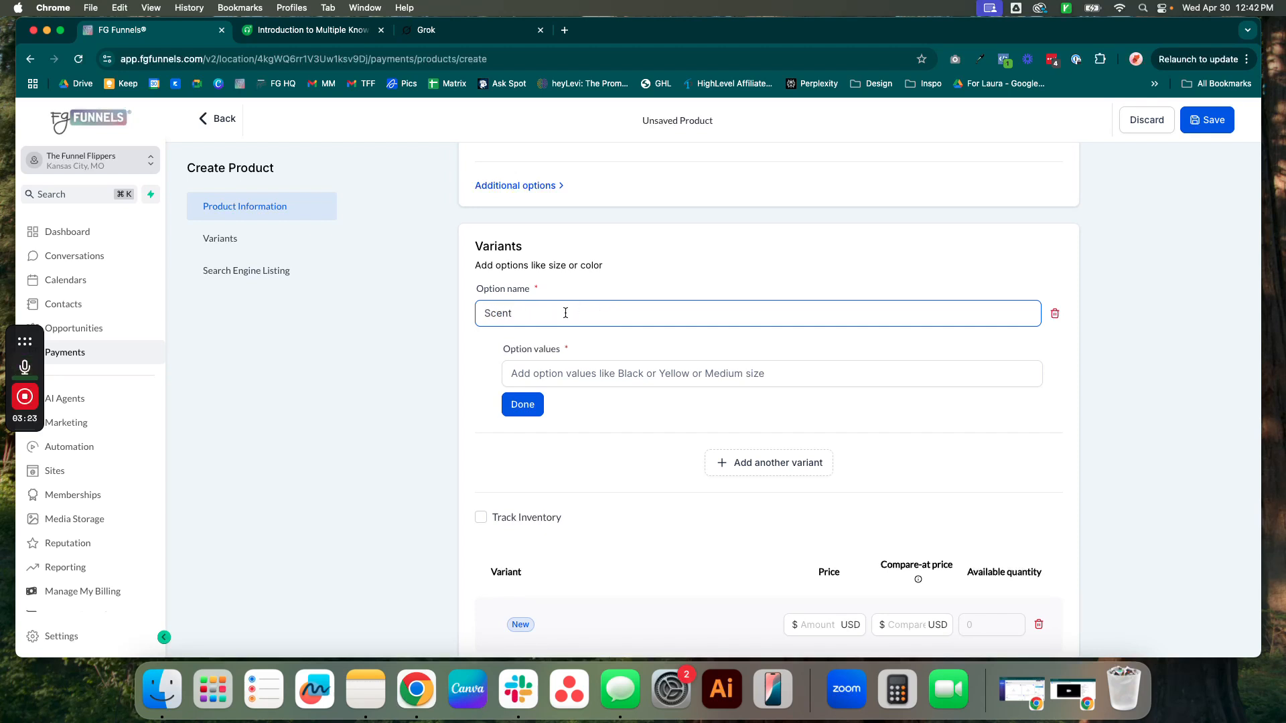
key(super+a)
text(Size)
- Give the Size option the values Small and Large and finish the option
click(565, 373)
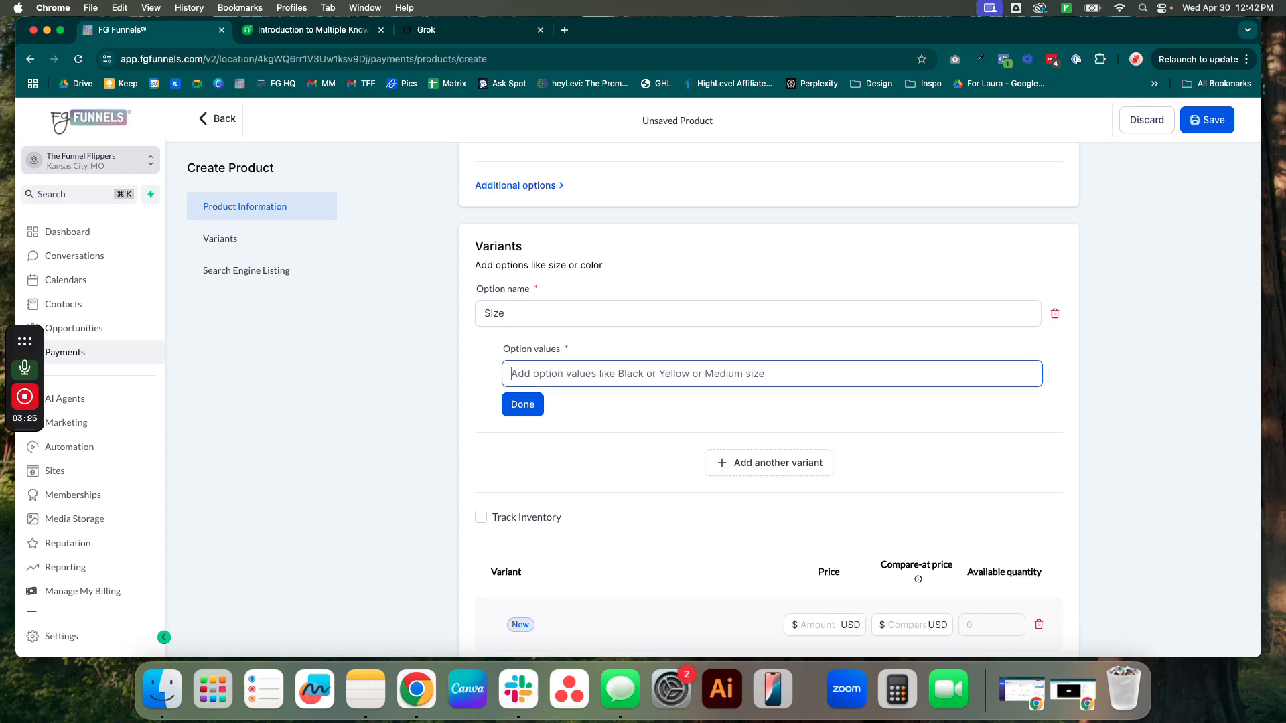
text(Small)
key(Tab)
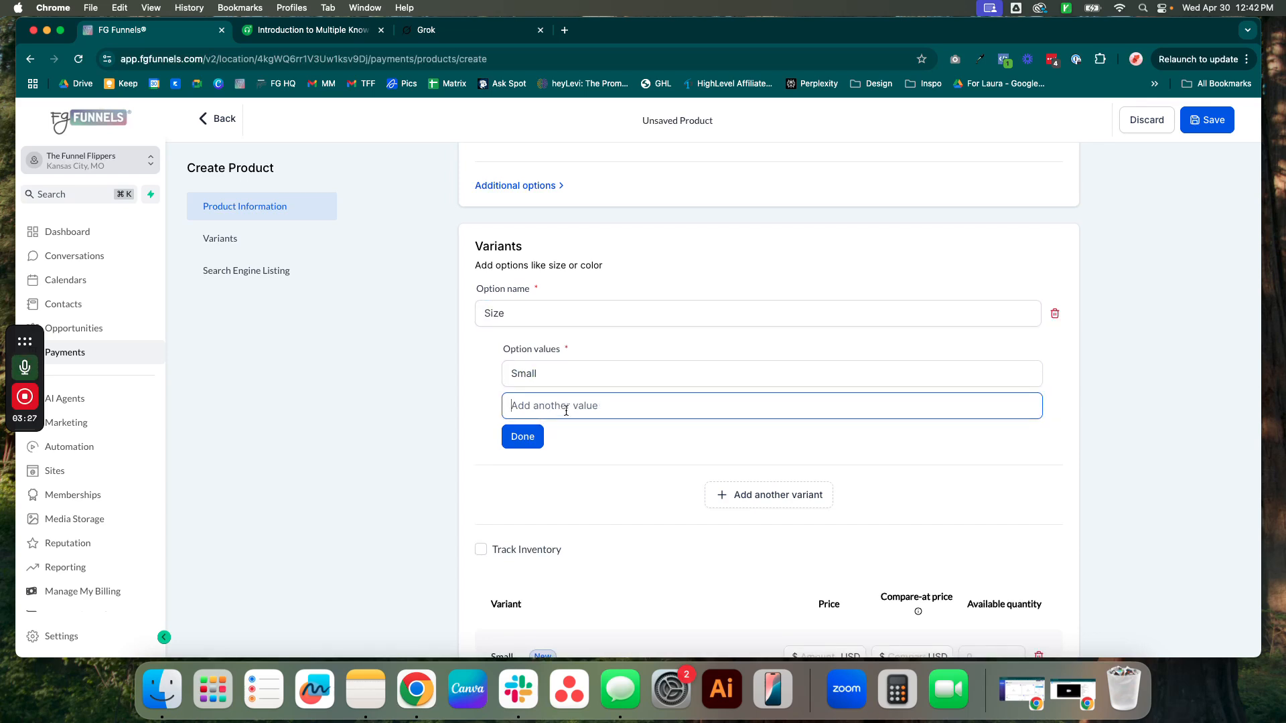
text(Large)
click(535, 468)
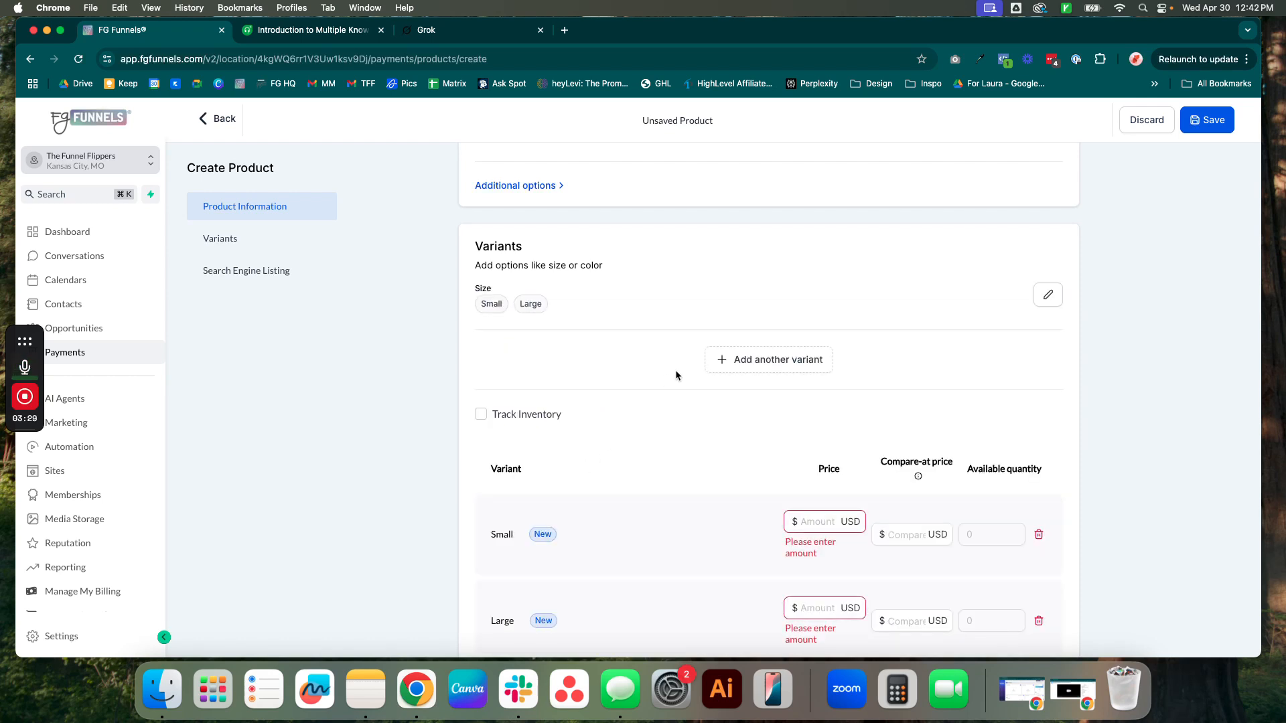
- Add a second variant option named Scent
click(736, 370)
click(522, 381)
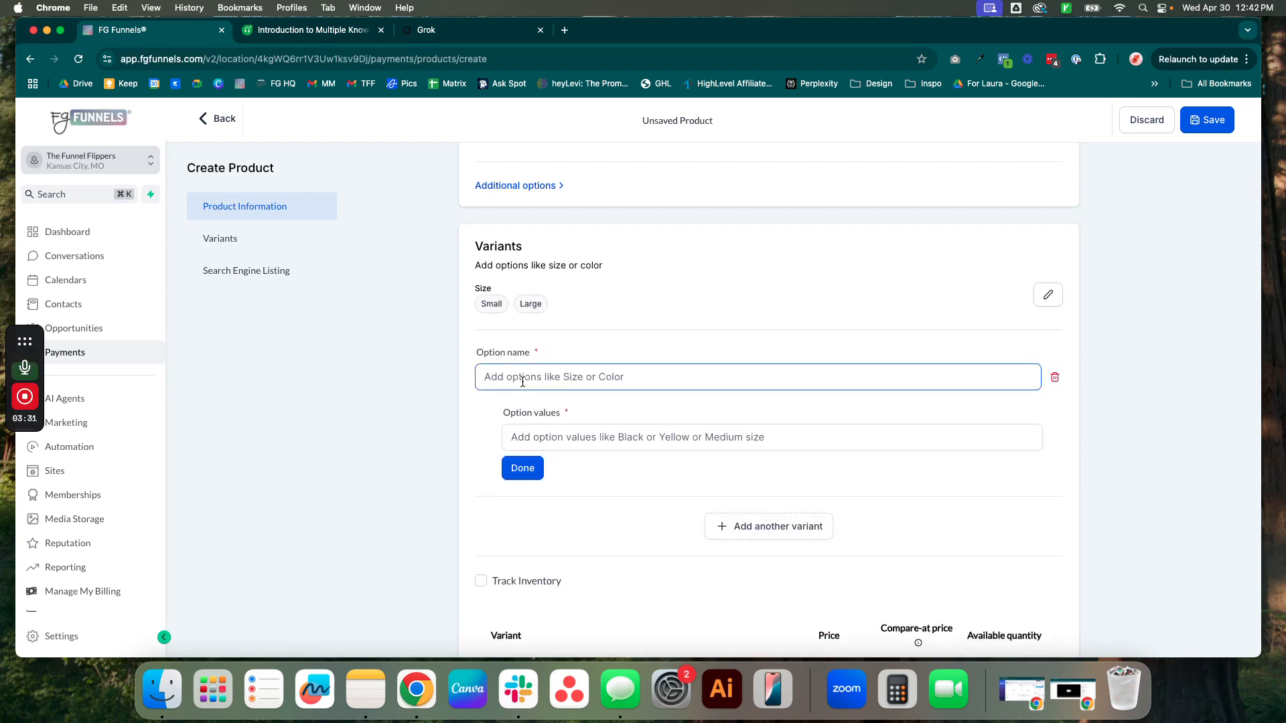
text(Scent)
- Give the Scent option the values Vanilla, Caramel, Cherry and Lavender and finish the option
click(663, 430)
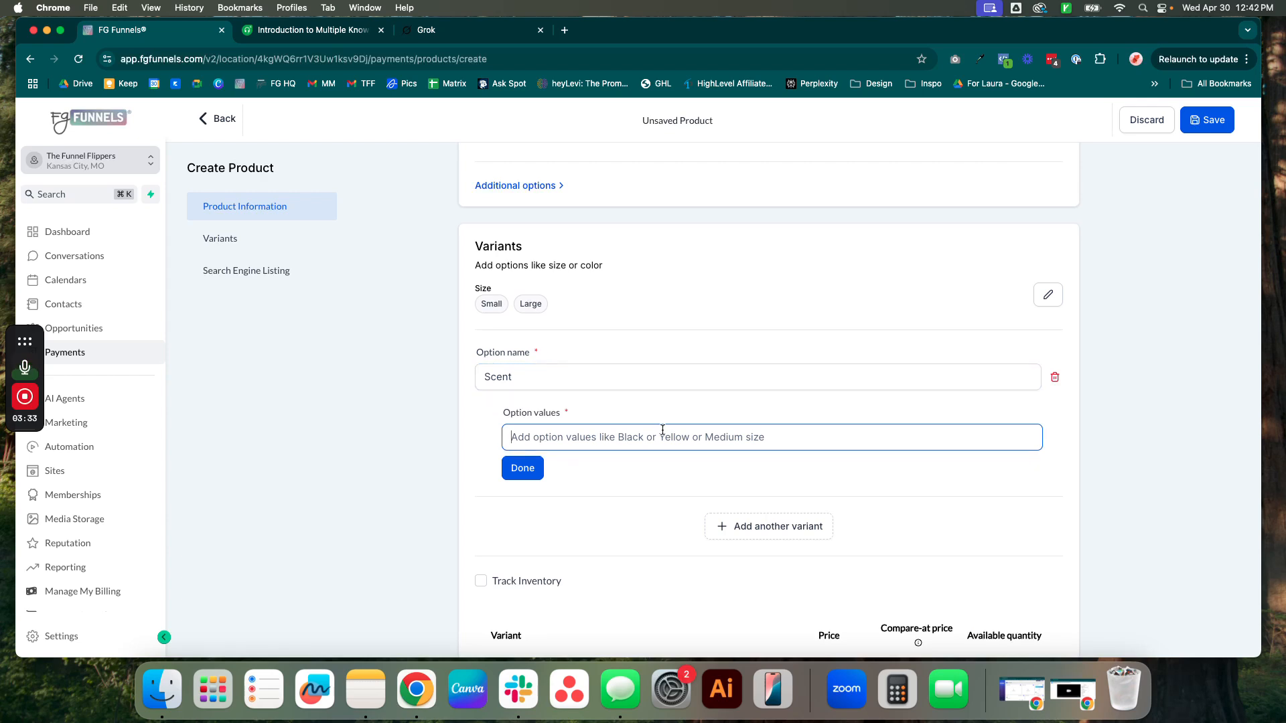
text(Vanilla)
key(Tab)
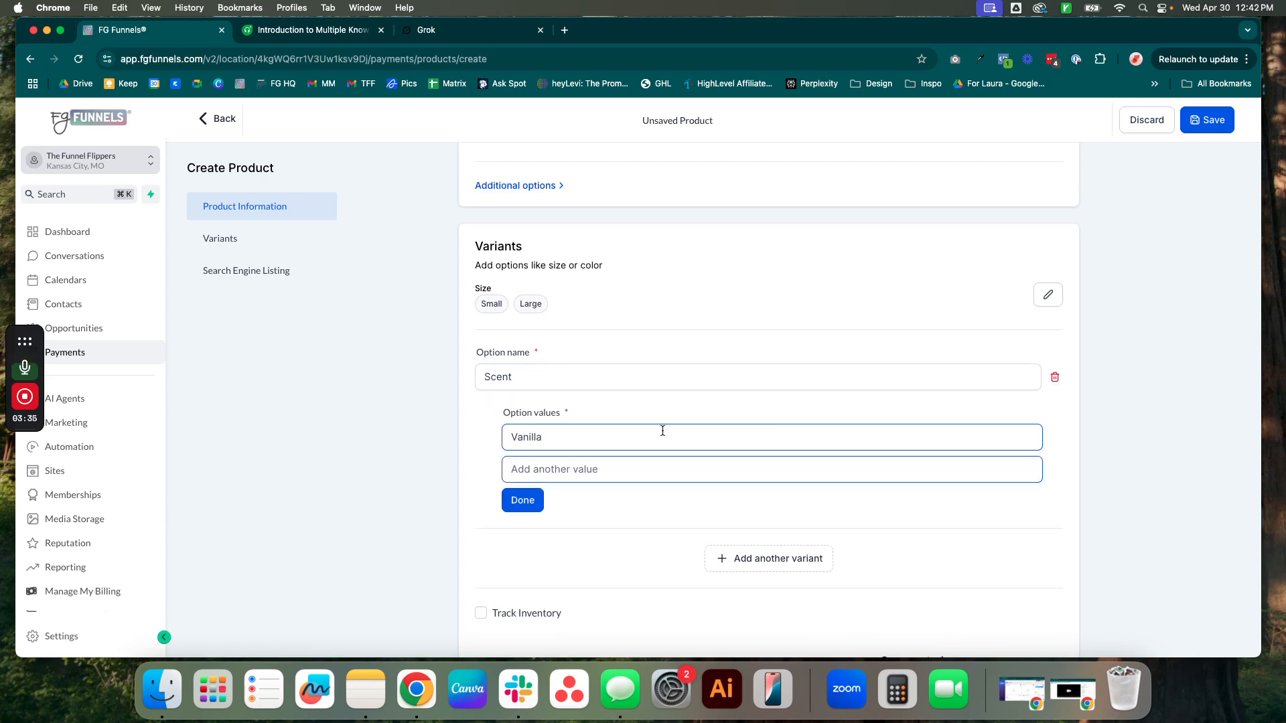
text(Caramel)
key(Tab)
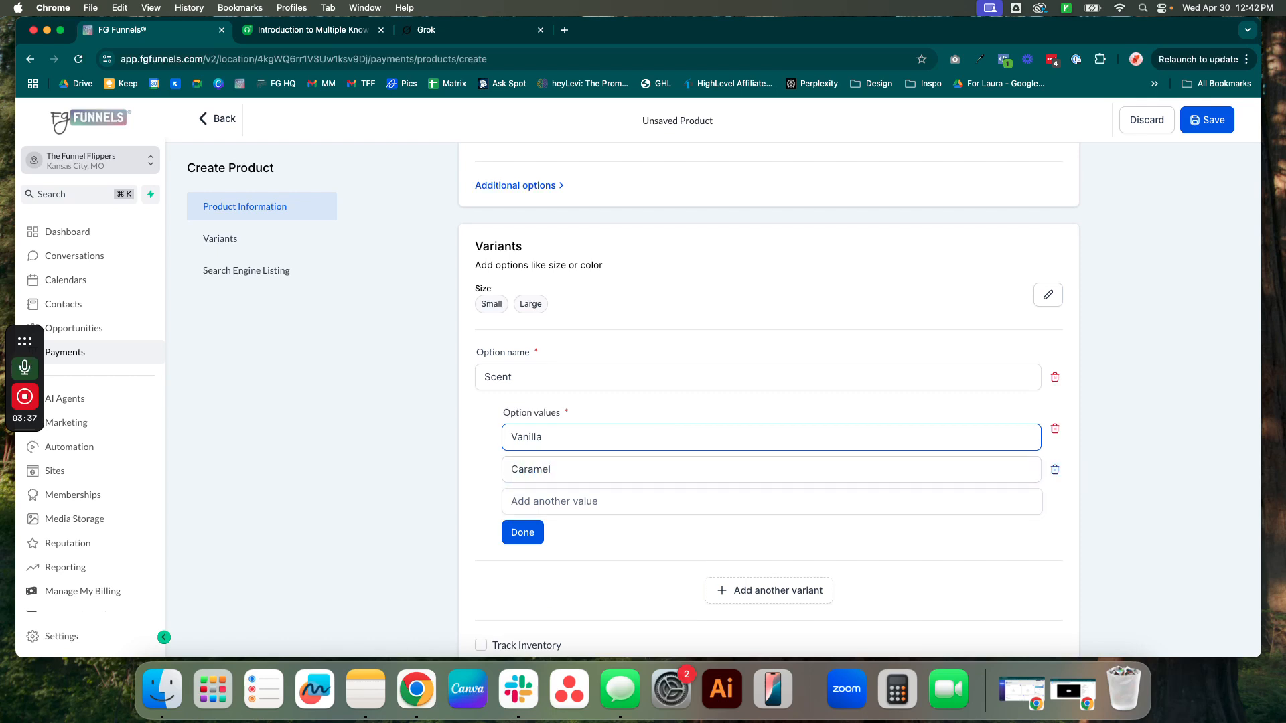
click(628, 501)
text(C)
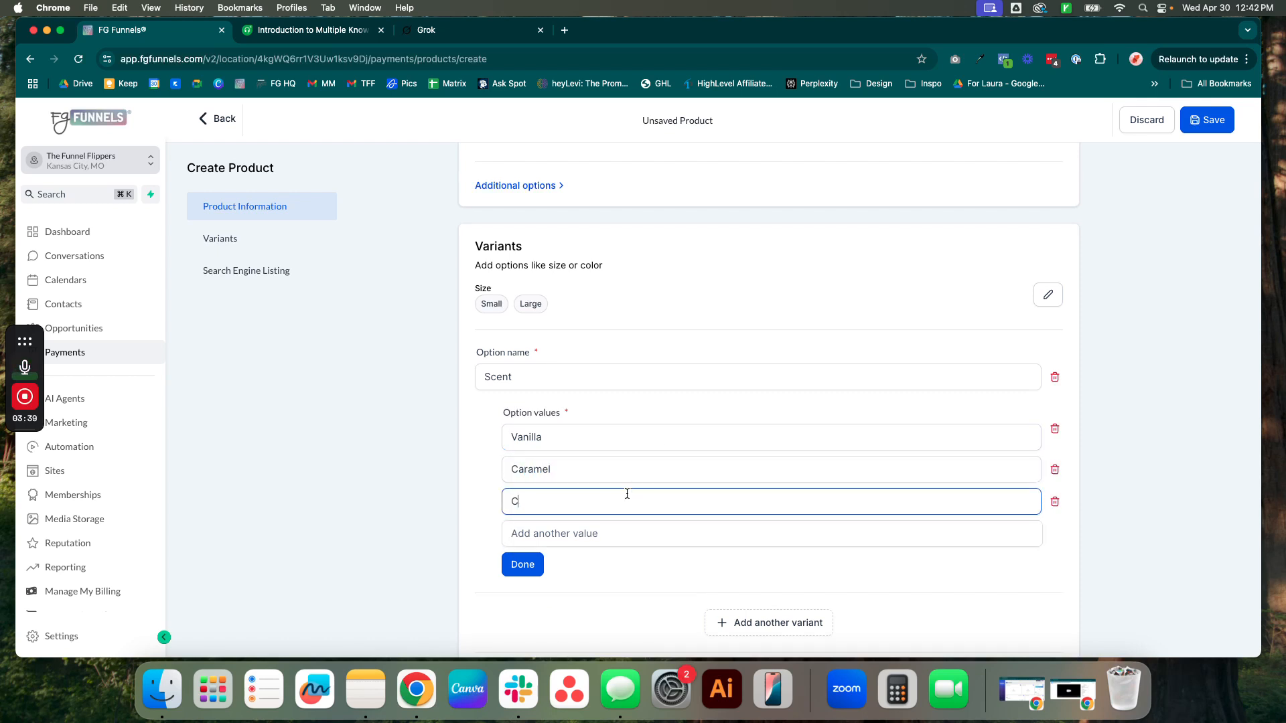
text(heerry)
click(626, 529)
text(Lavender)
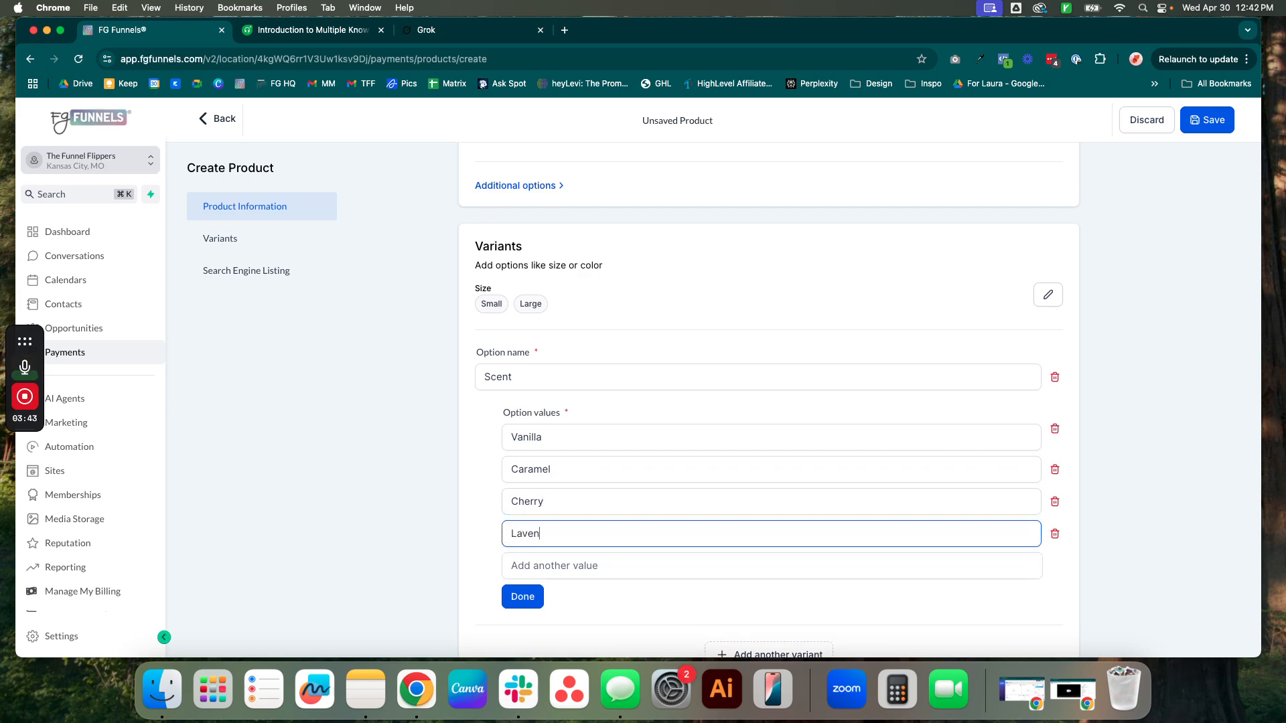
click(522, 595)
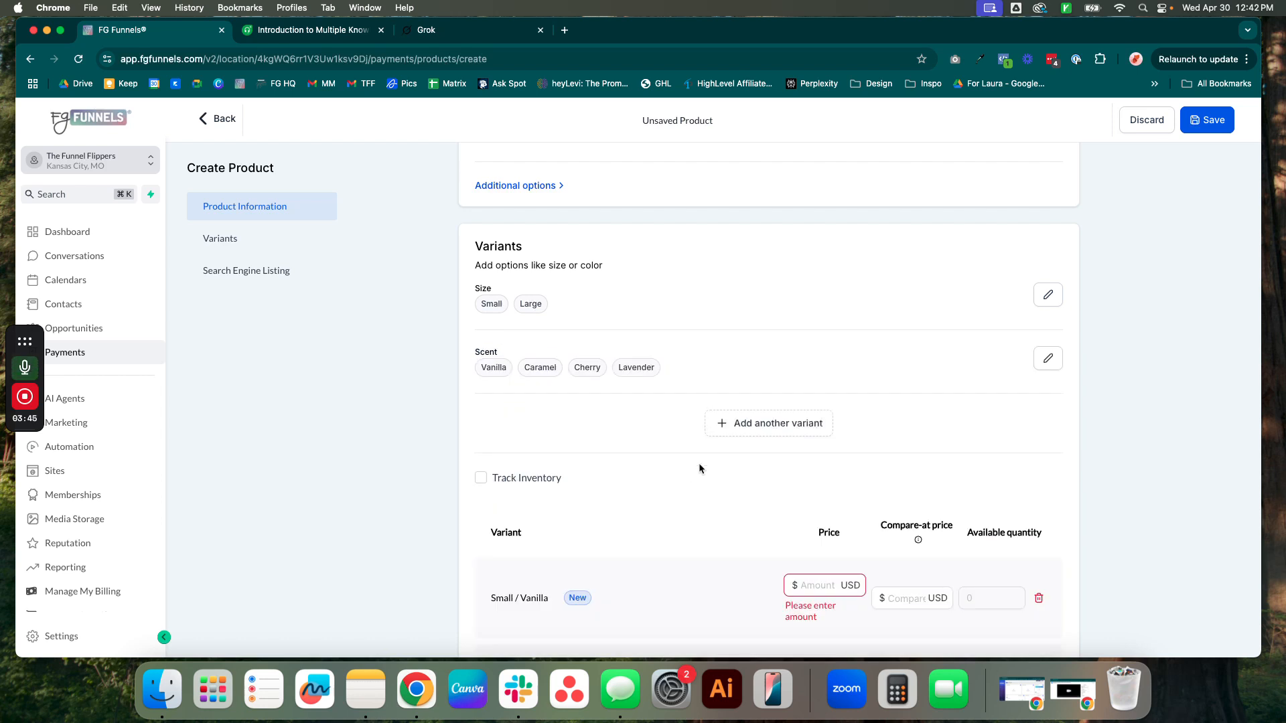
- Set the price of all four Small variants (Vanilla, Caramel, Cherry, Lavender) to 25 USD
scroll(695, 473, down, 5)
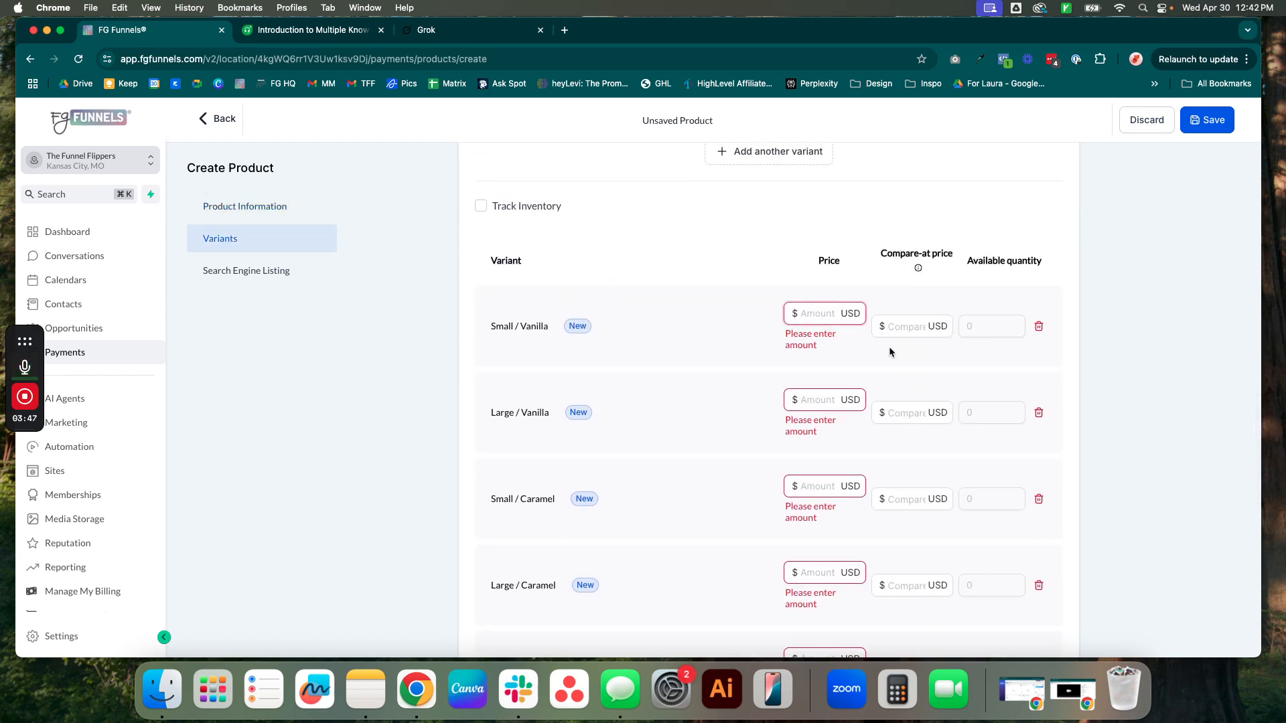
scroll(860, 355, up, 2)
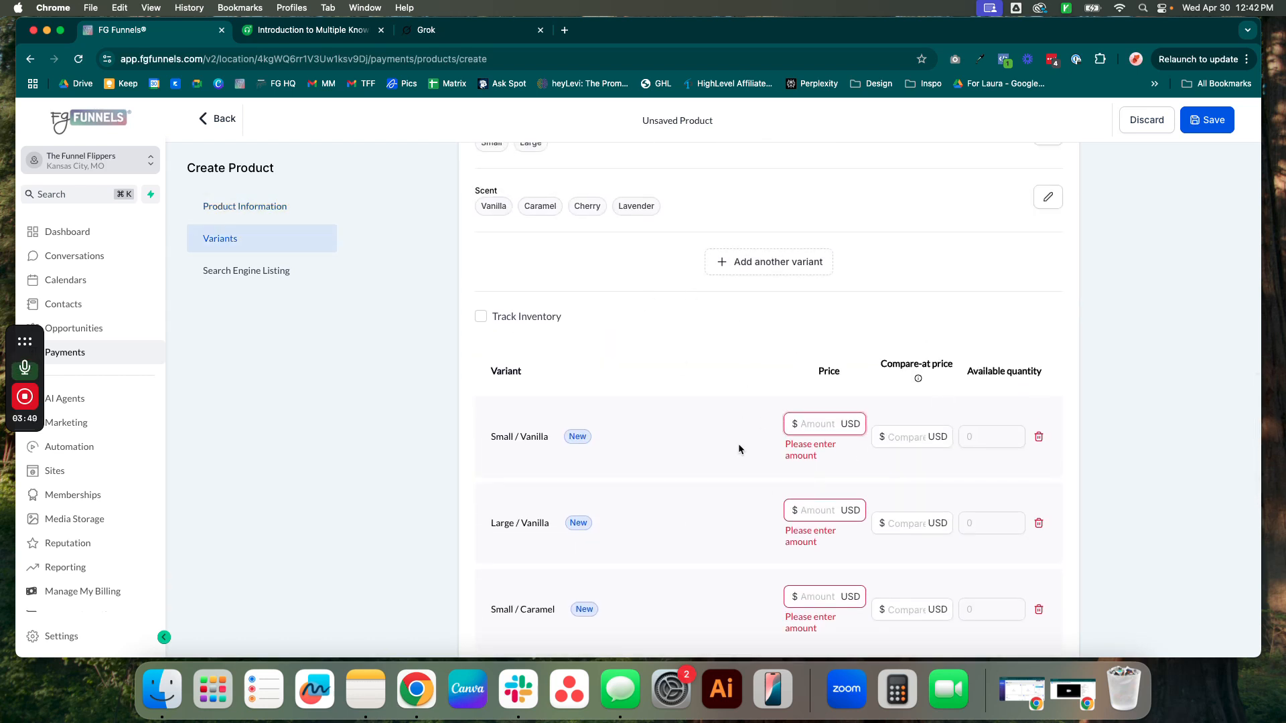
scroll(739, 448, down, 2)
click(824, 297)
text(25)
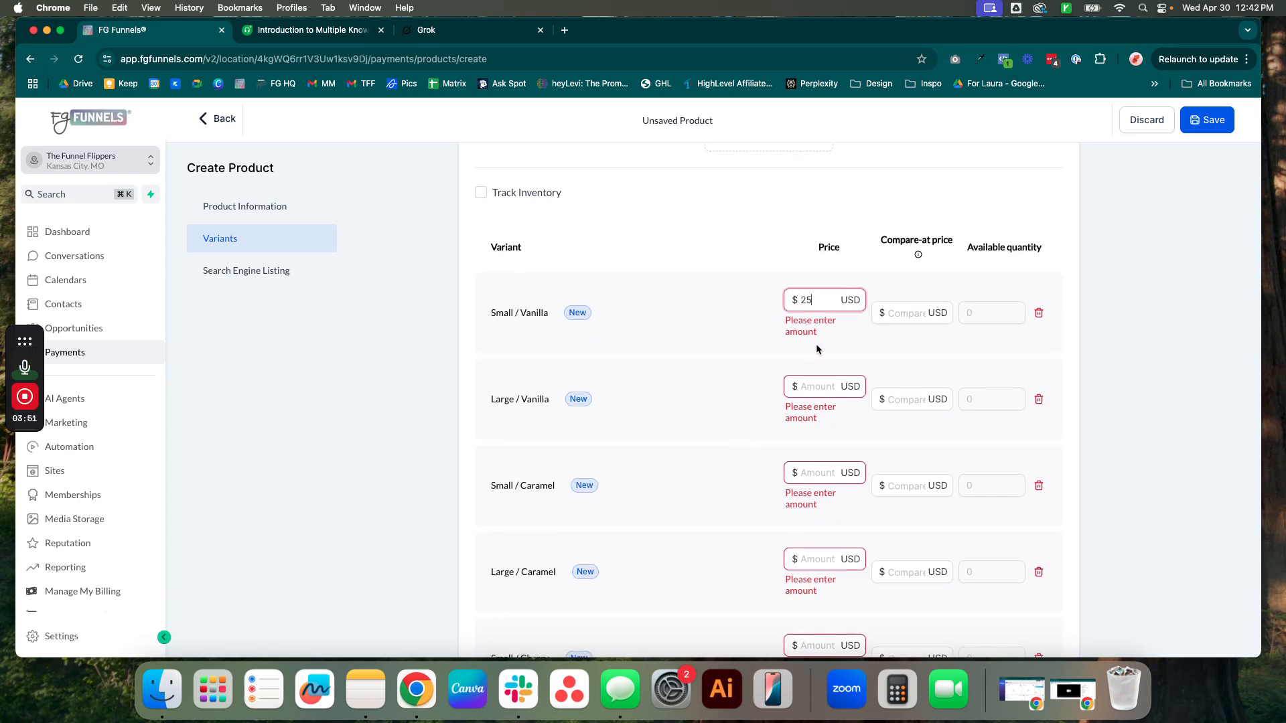
click(813, 469)
text(25)
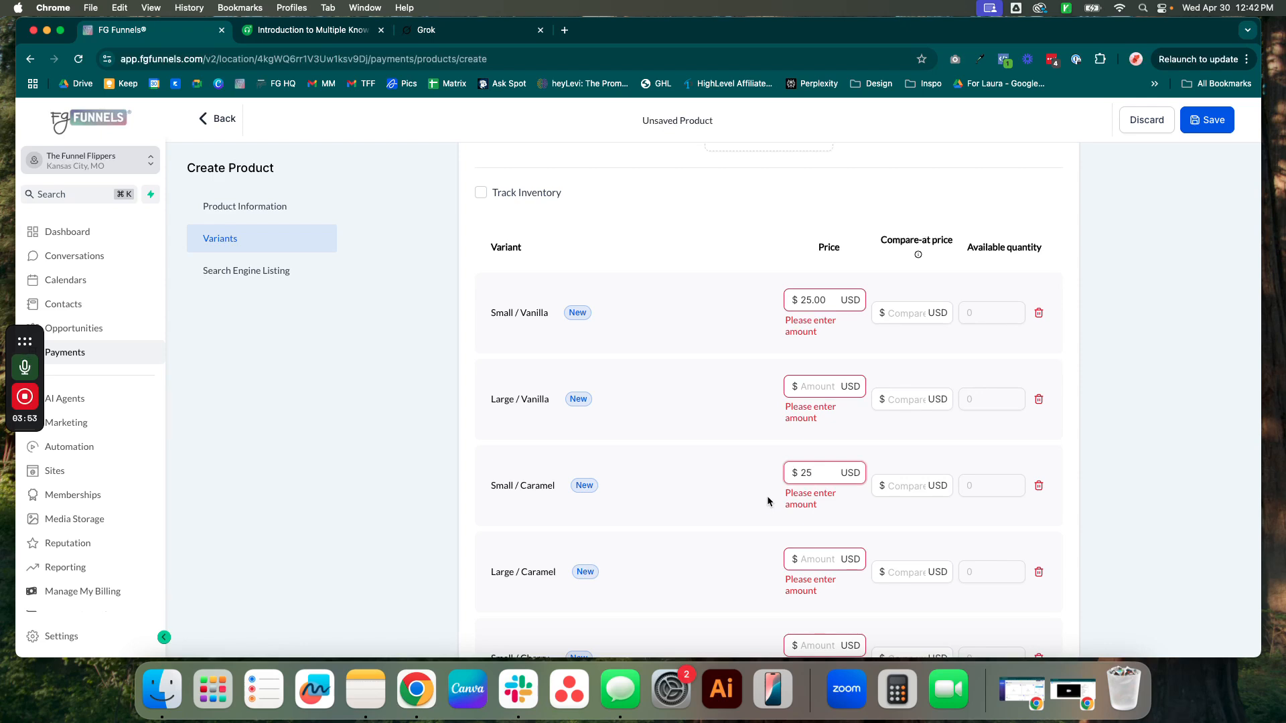
scroll(767, 501, down, 3)
click(807, 470)
text(2)
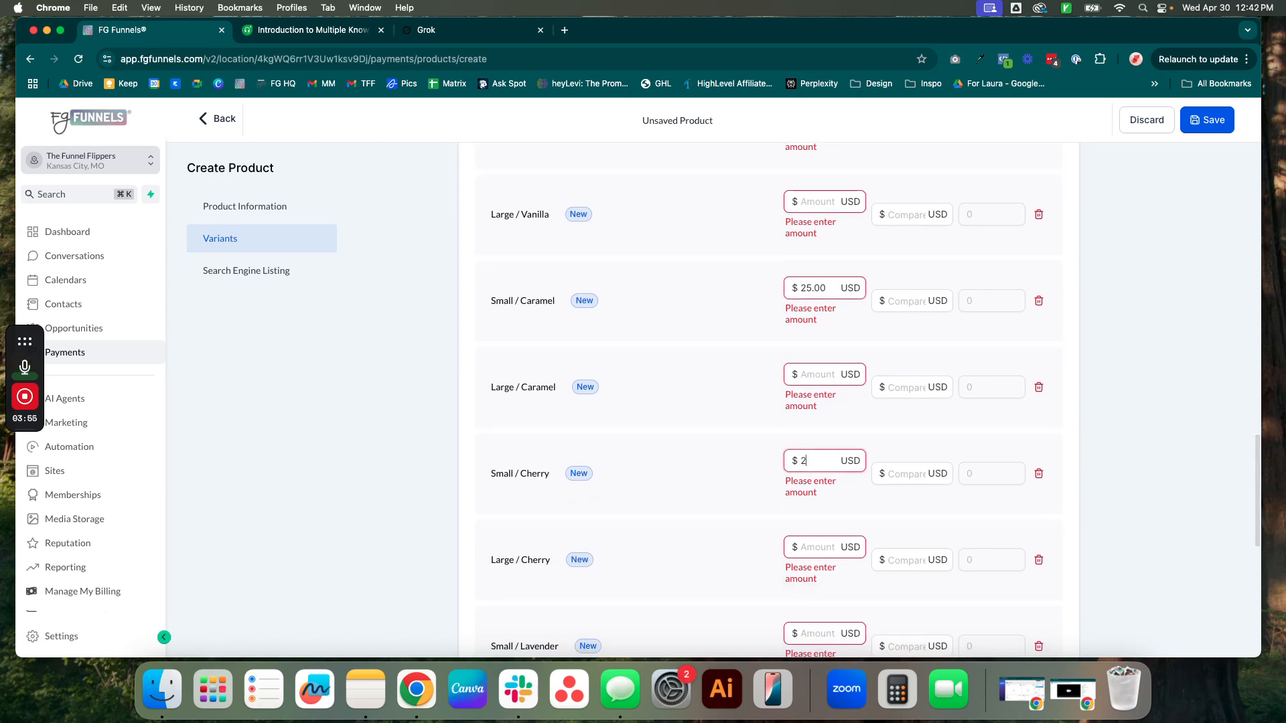
text(5)
scroll(766, 483, down, 3)
click(808, 449)
text(25)
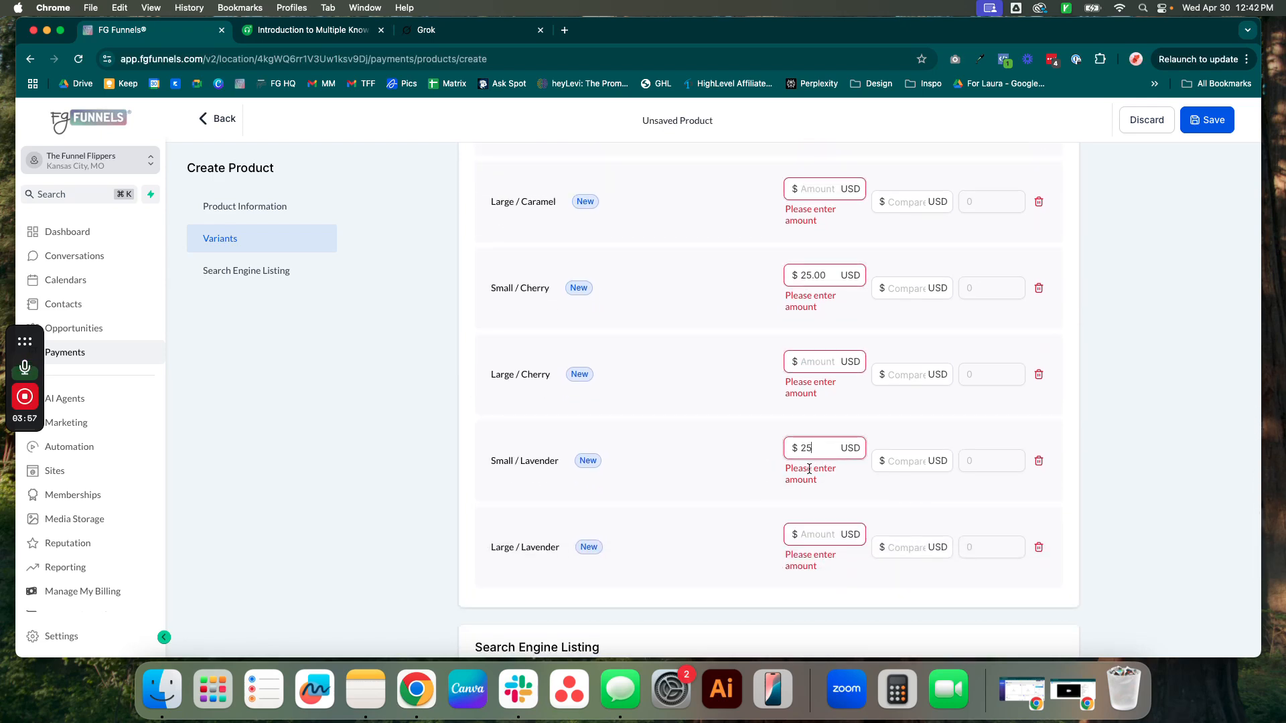
- Set the price of all four Large variants (Vanilla, Caramel, Cherry, Lavender) to 45 USD
scroll(809, 468, up, 7)
click(816, 370)
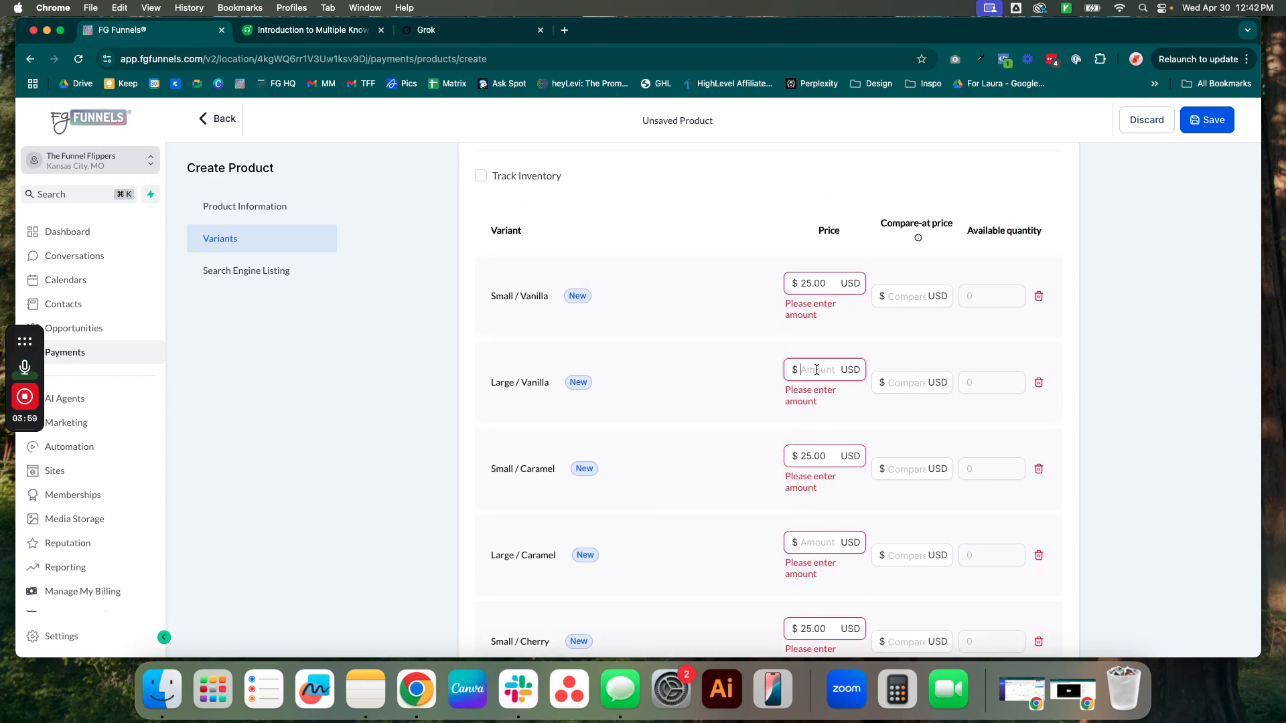
text(45)
click(822, 541)
text(45)
scroll(734, 533, down, 4)
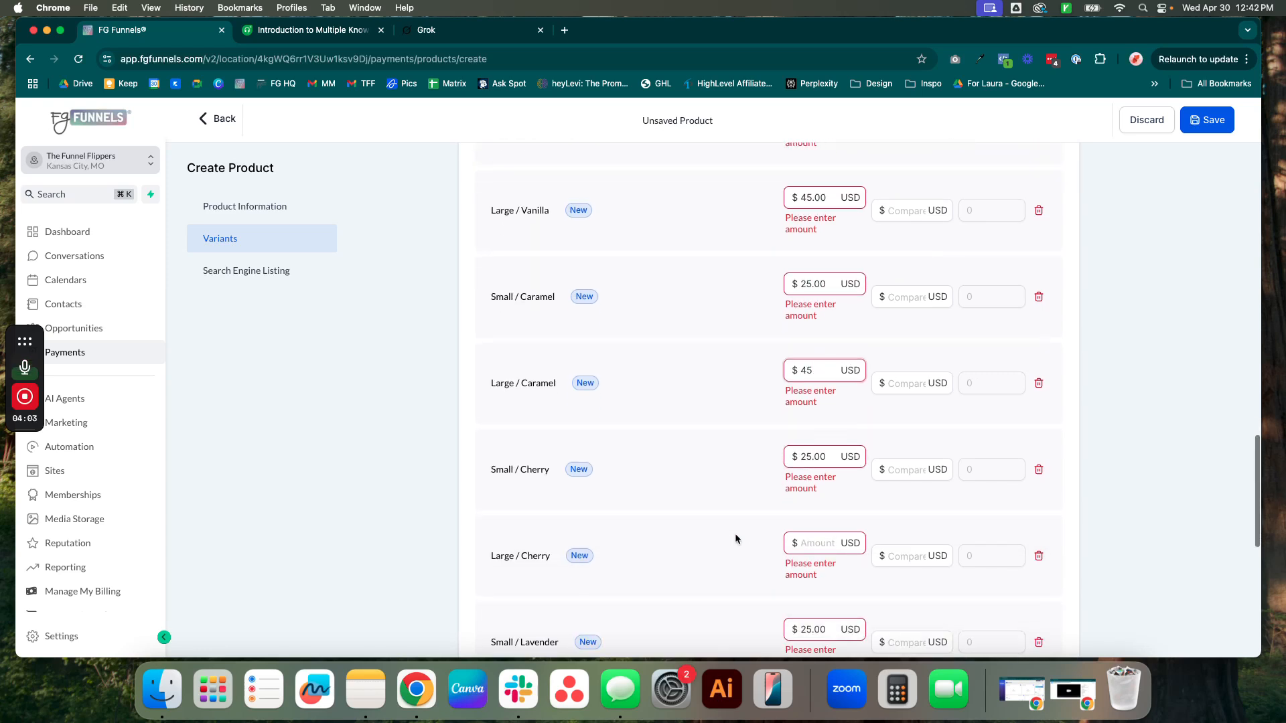
click(814, 468)
text(45)
scroll(758, 500, down, 5)
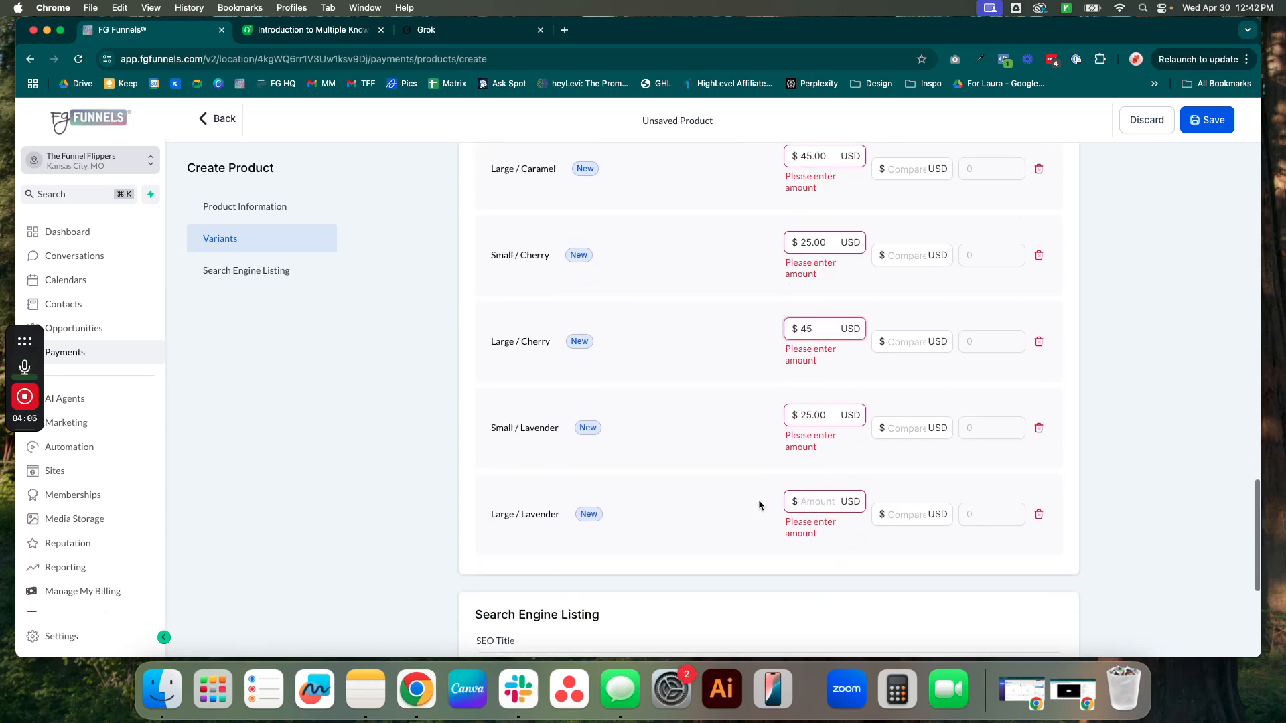
click(812, 488)
text(45)
click(1159, 454)
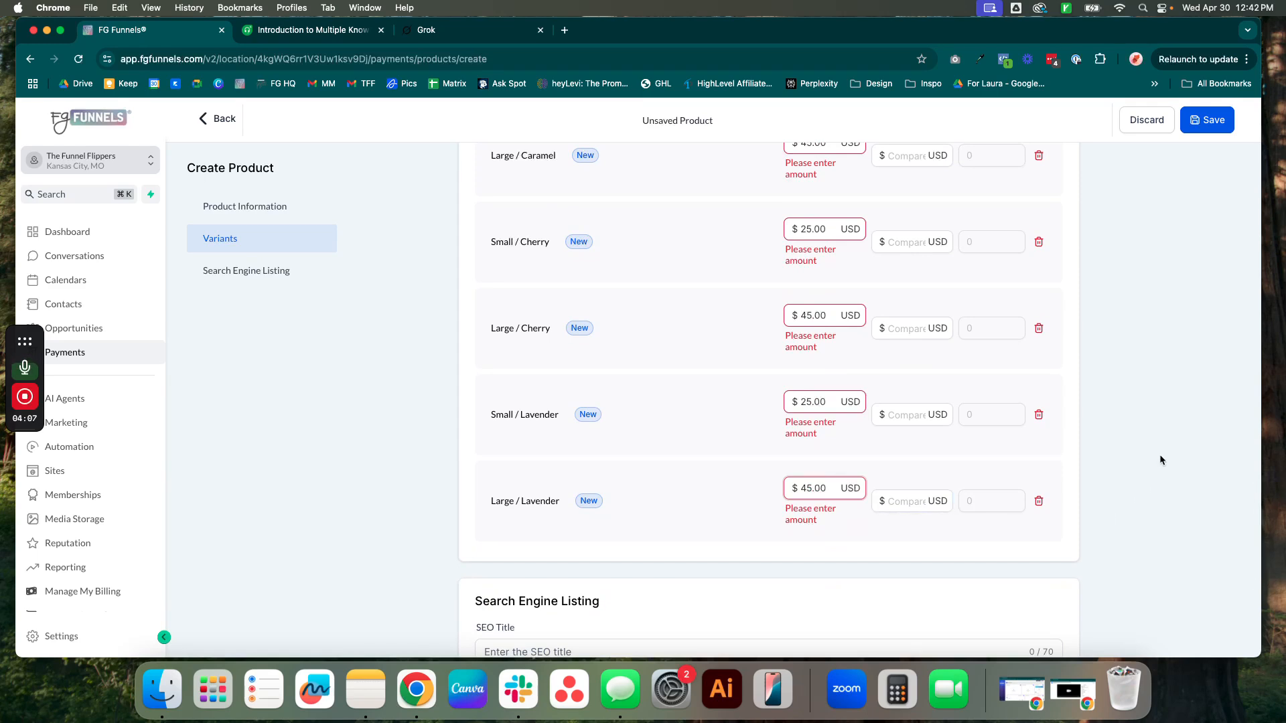
- Check the variant list once more and save the Perfume product
scroll(1158, 448, up, 10)
scroll(1159, 451, down, 5)
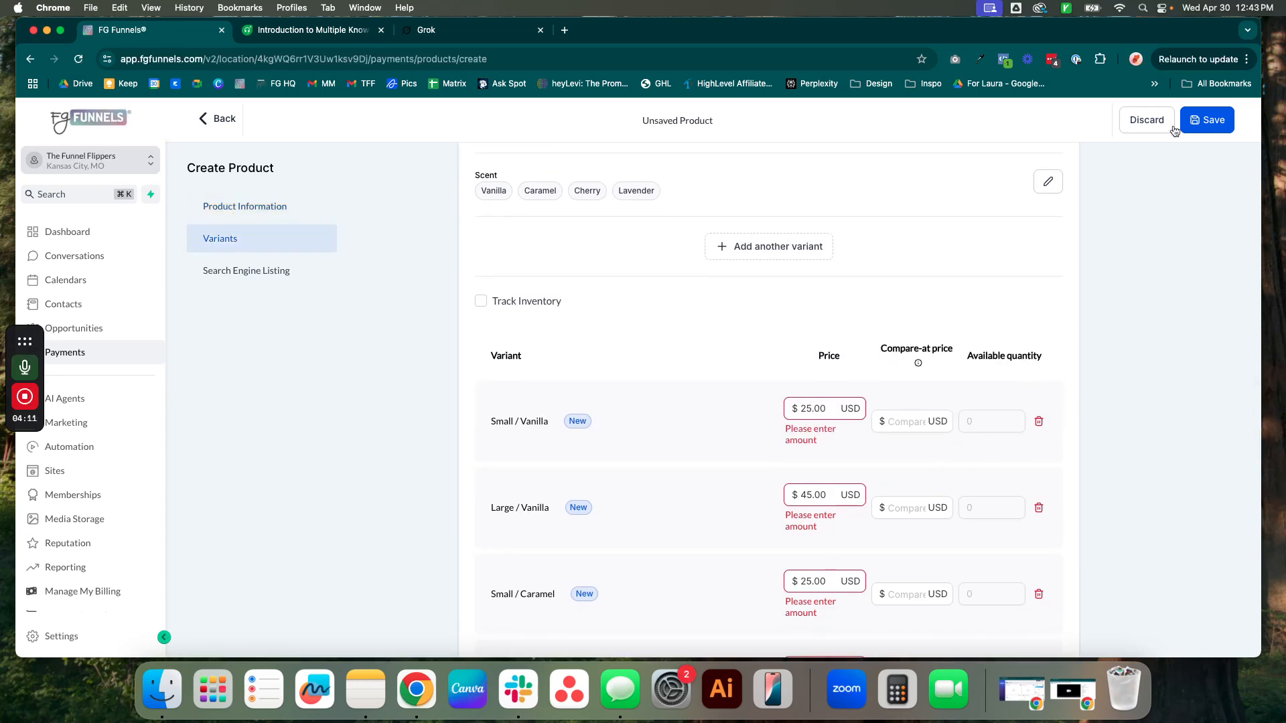
click(1205, 119)
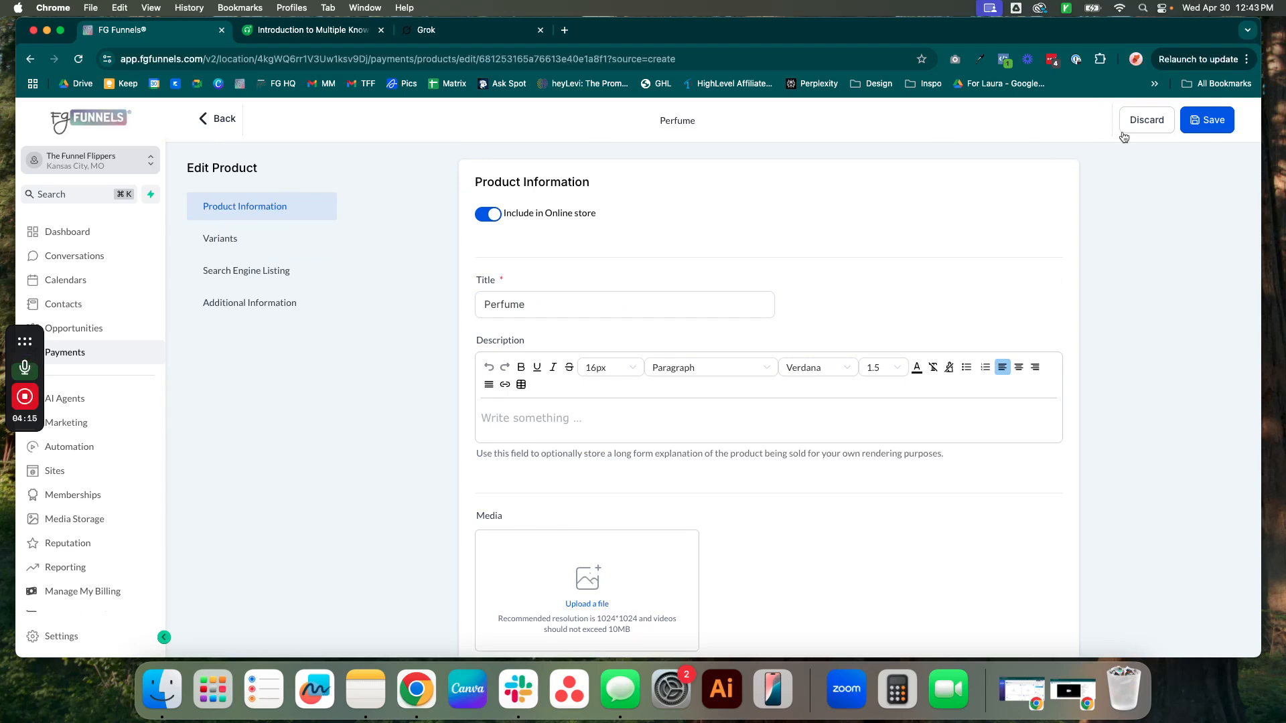
- Review the saved Perfume product's Size and Scent options and its variant list
scroll(720, 487, down, 7)
scroll(730, 483, down, 10)
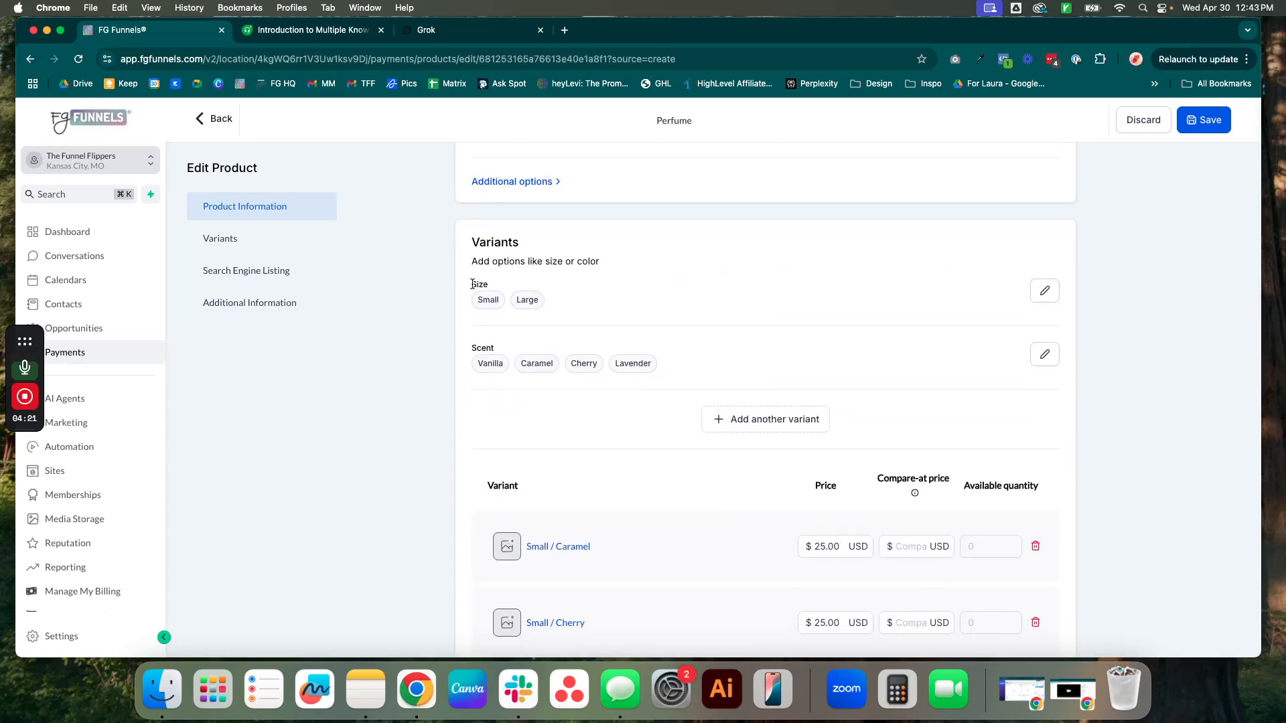
drag(472, 283, 584, 297)
click(567, 312)
click(713, 364)
scroll(711, 363, up, 5)
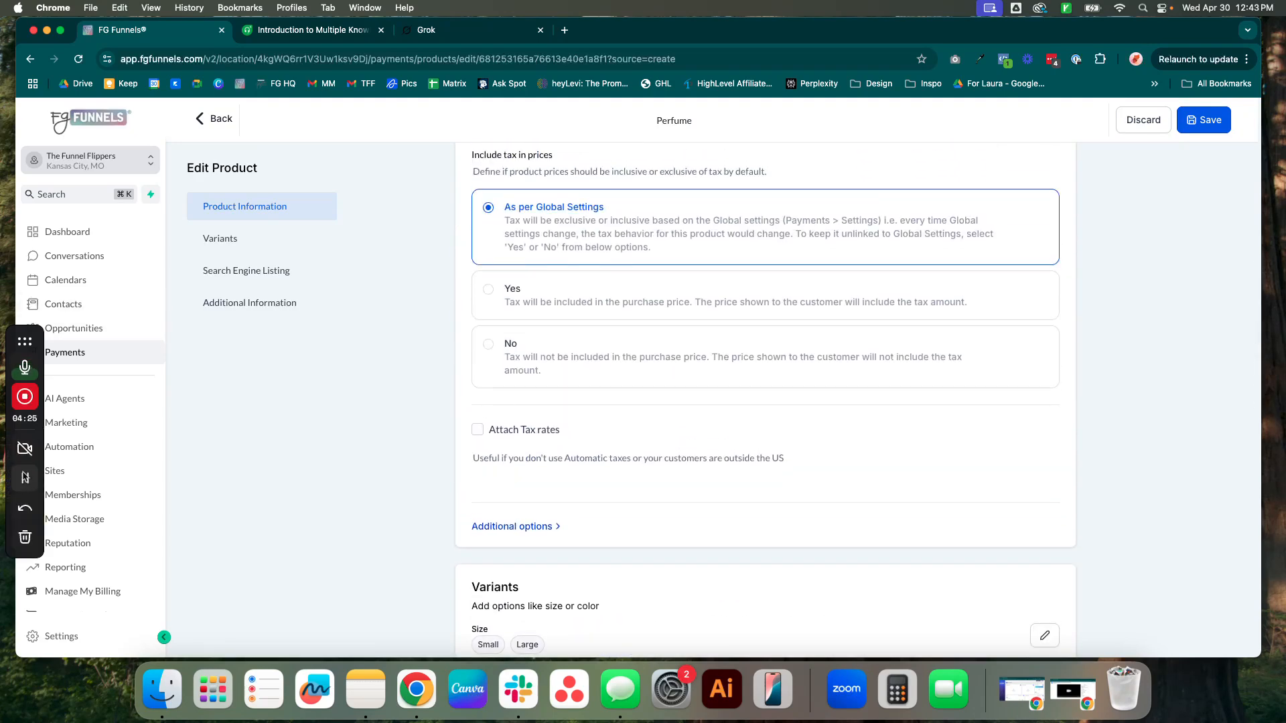